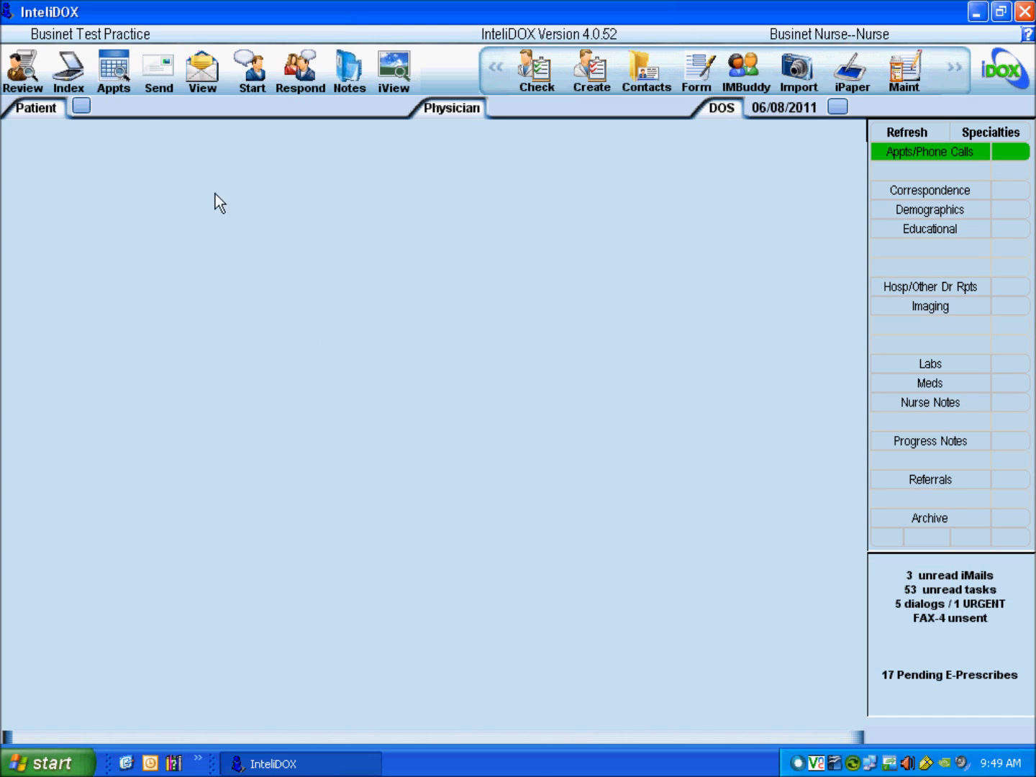
Step: Load the 9:00 new patient from today's all-doctors appointment list
left_click(114, 72)
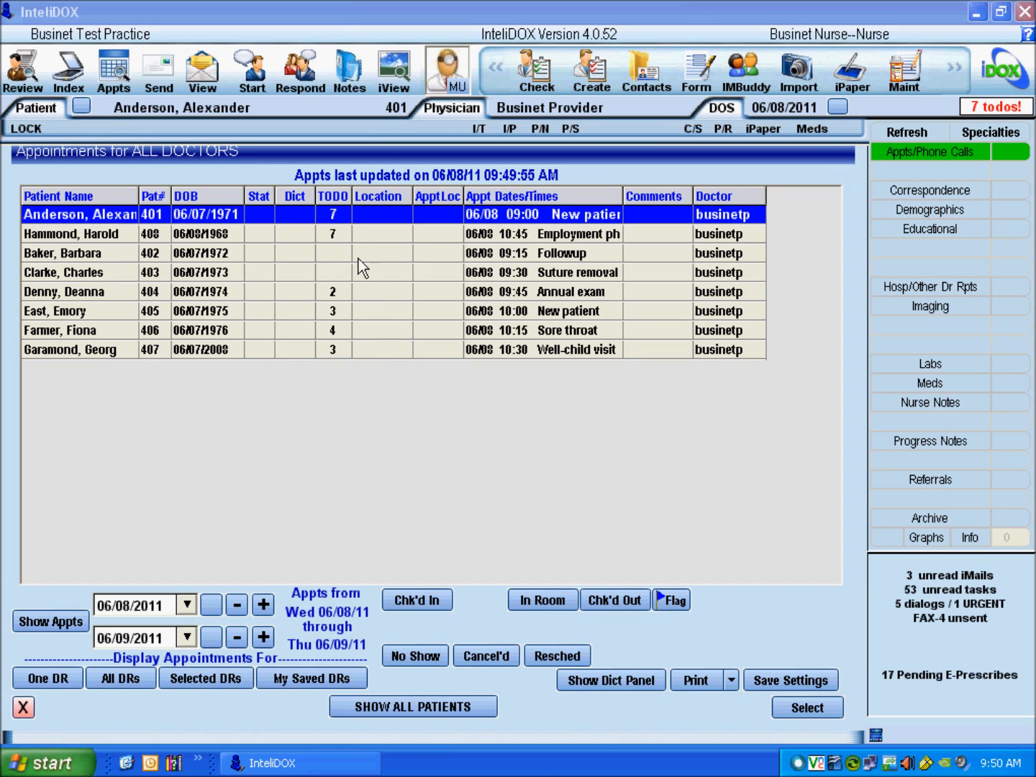
left_click(819, 705)
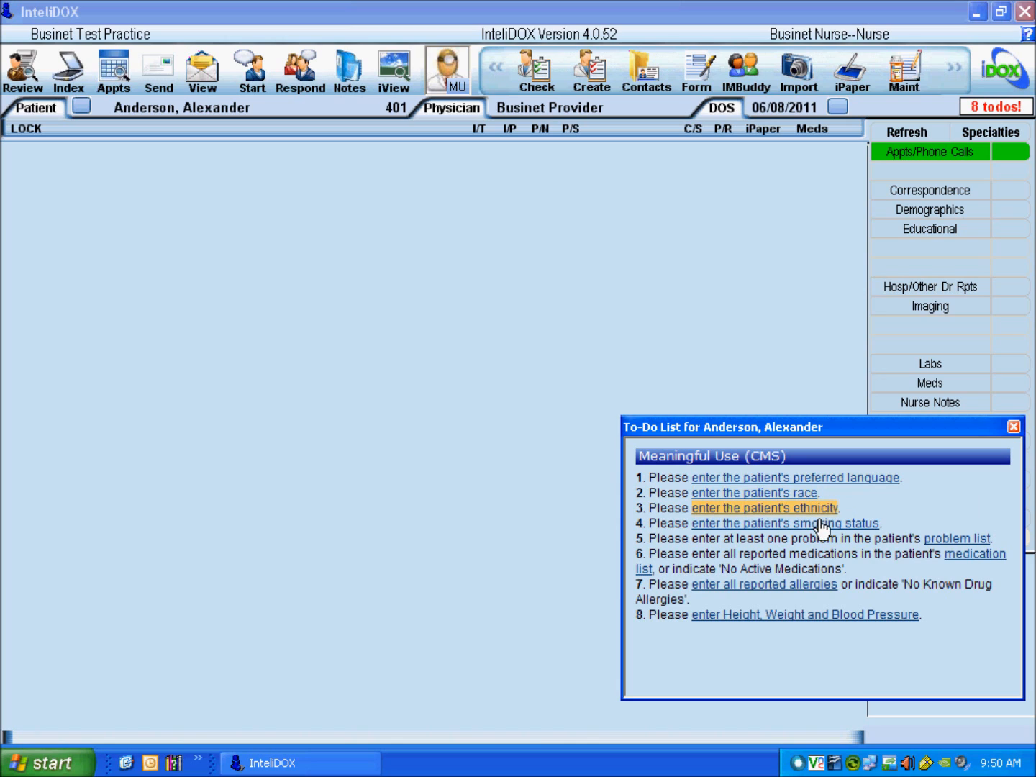
Step: Follow the to-do's problem list link to Problems, then close the to-do list and chart view
left_click(967, 552)
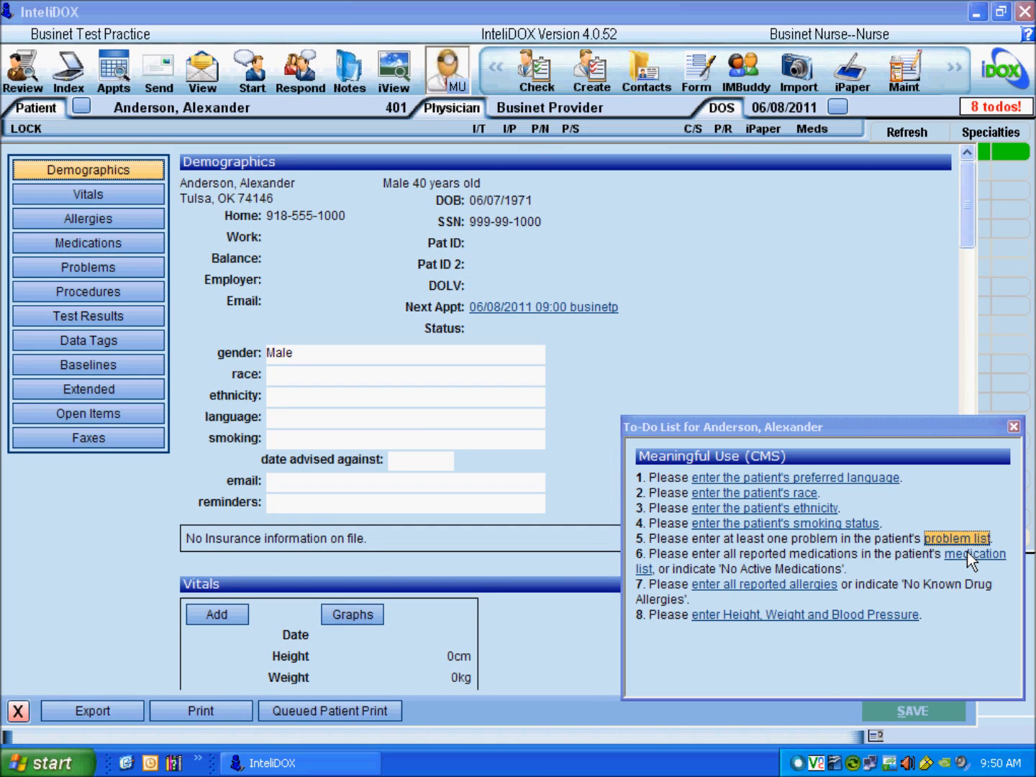
left_click(140, 271)
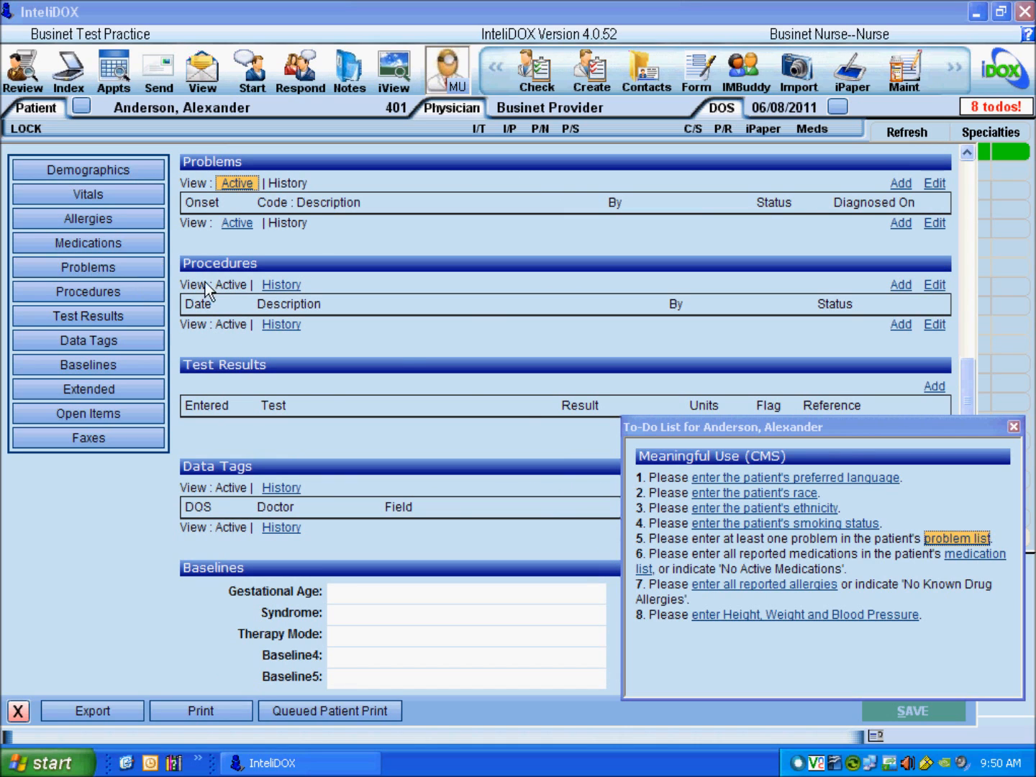
mouse_move(856, 428)
left_mouse_down()
mouse_move(709, 436)
mouse_move(871, 431)
mouse_move(864, 416)
left_mouse_up()
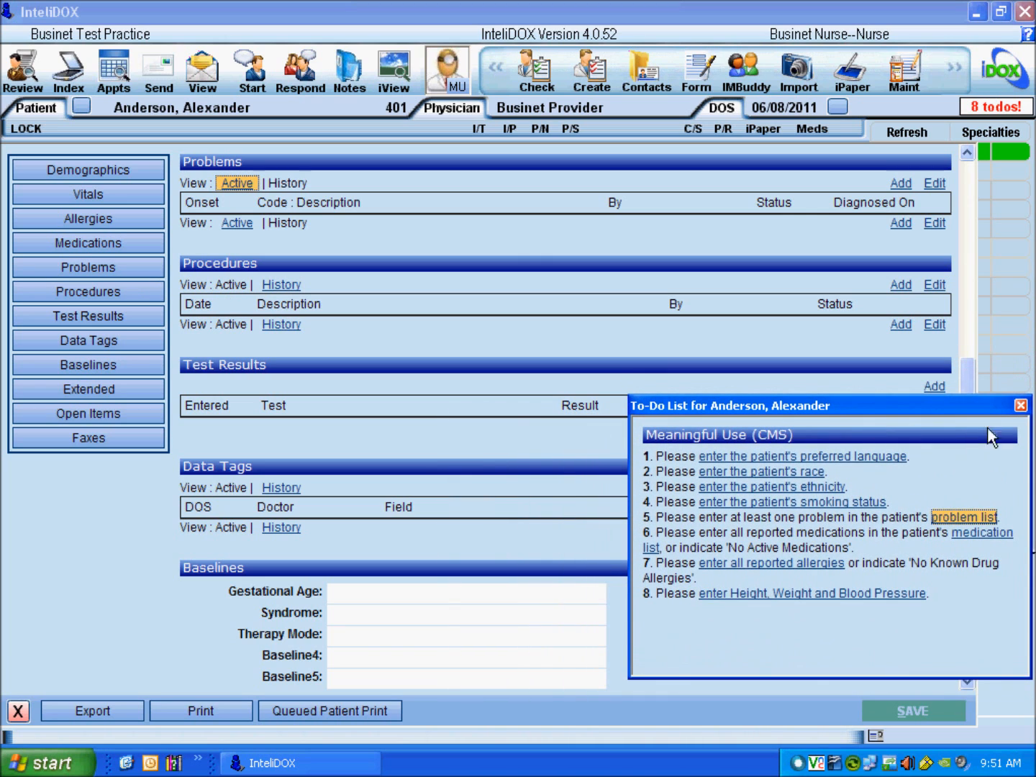
left_click(1020, 402)
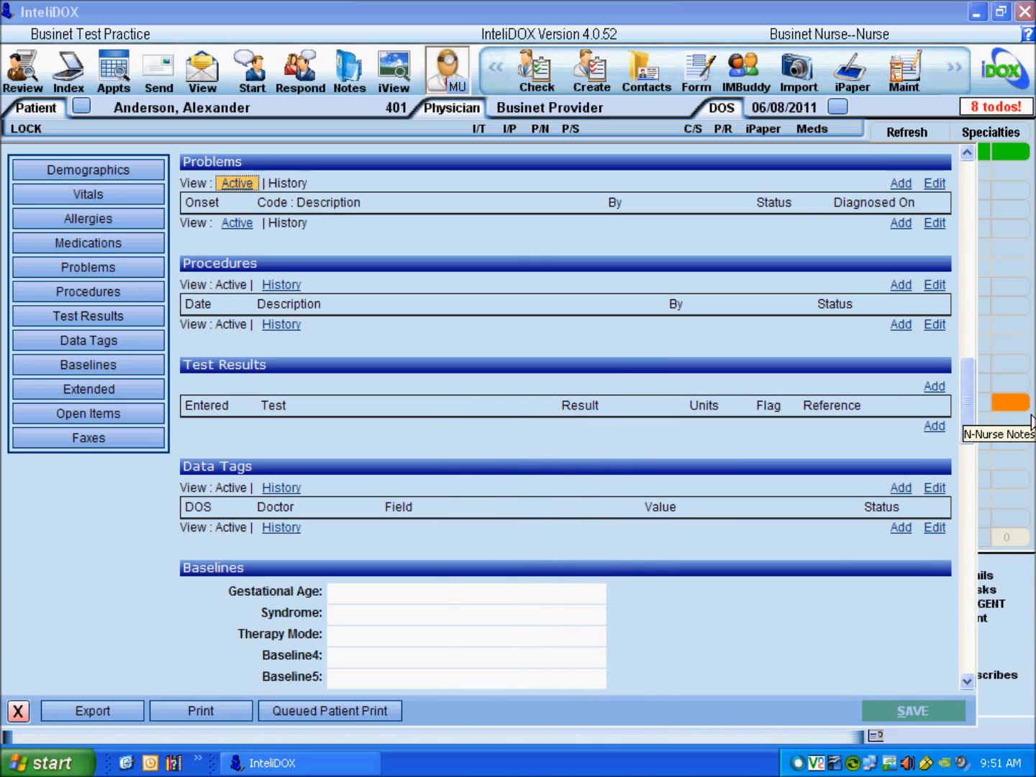
left_click(1010, 114)
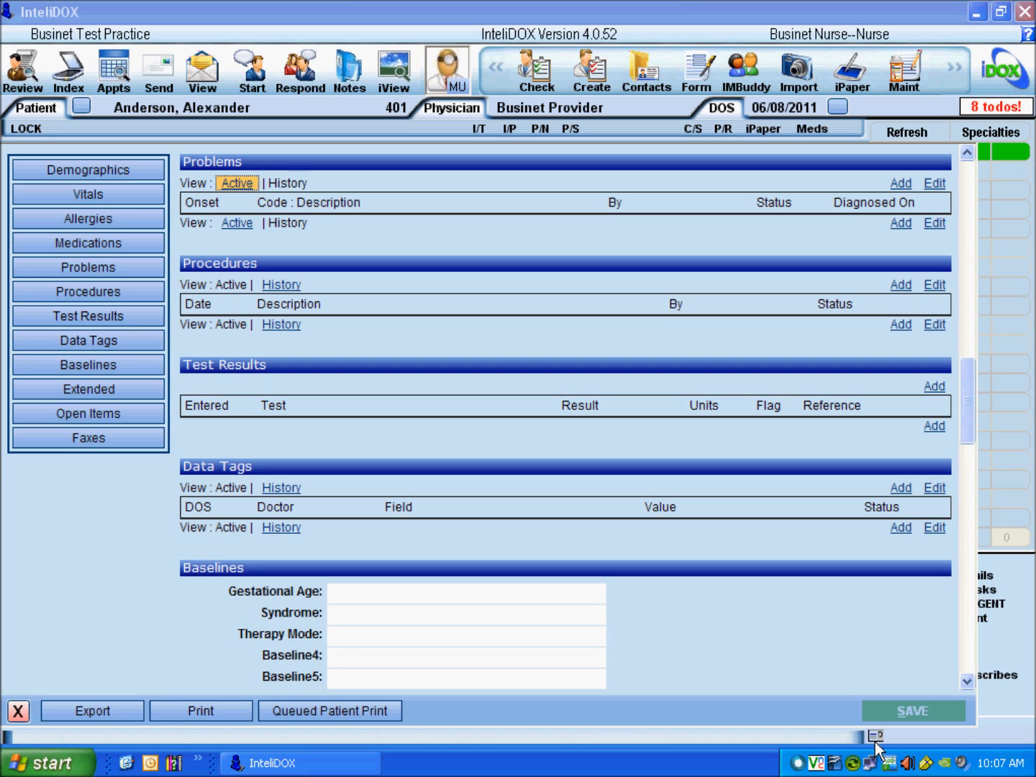
left_click(33, 728)
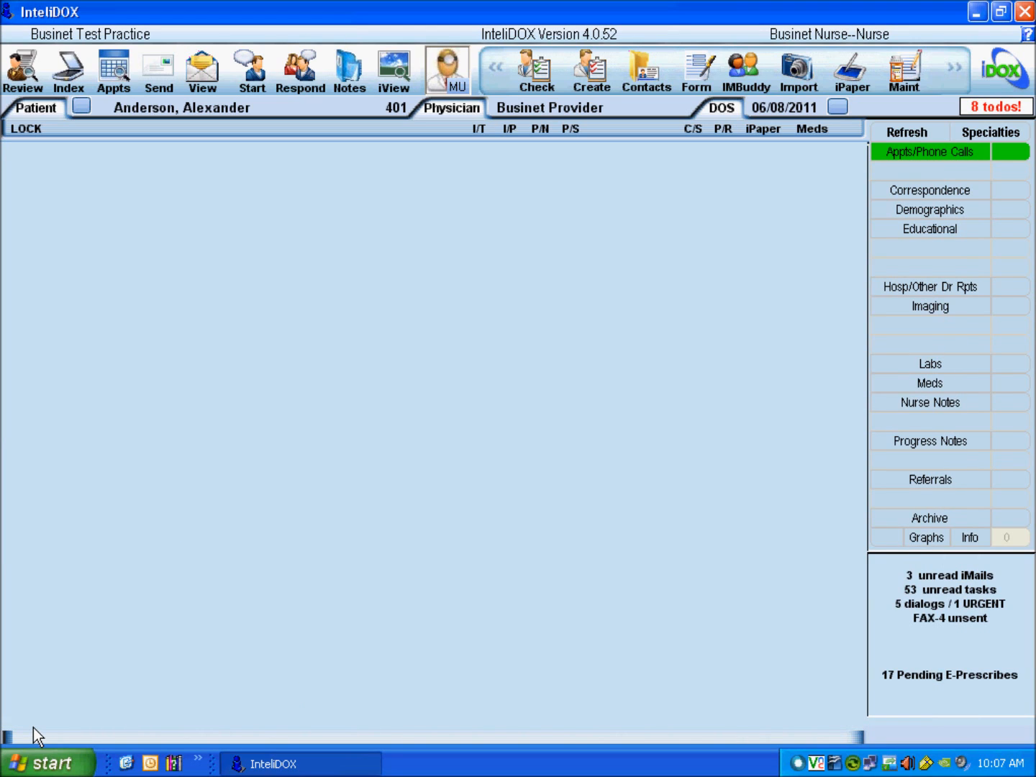
Step: Follow the to-do's preferred language link, then close the to-do list and chart view
left_click(994, 115)
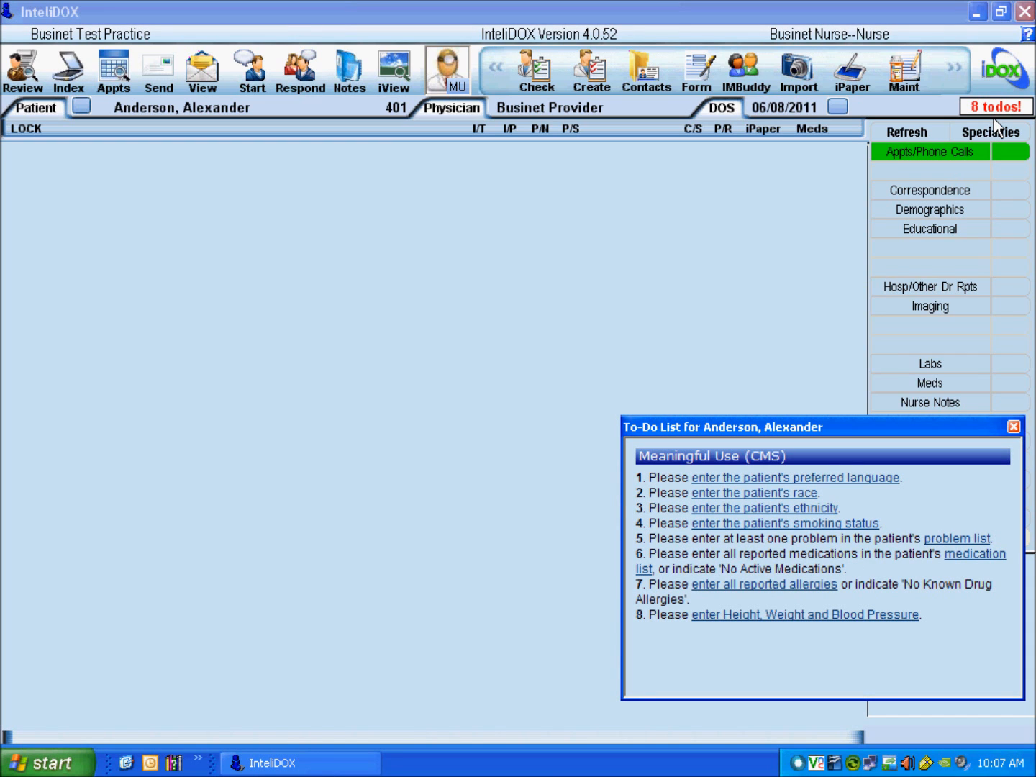
left_click(857, 484)
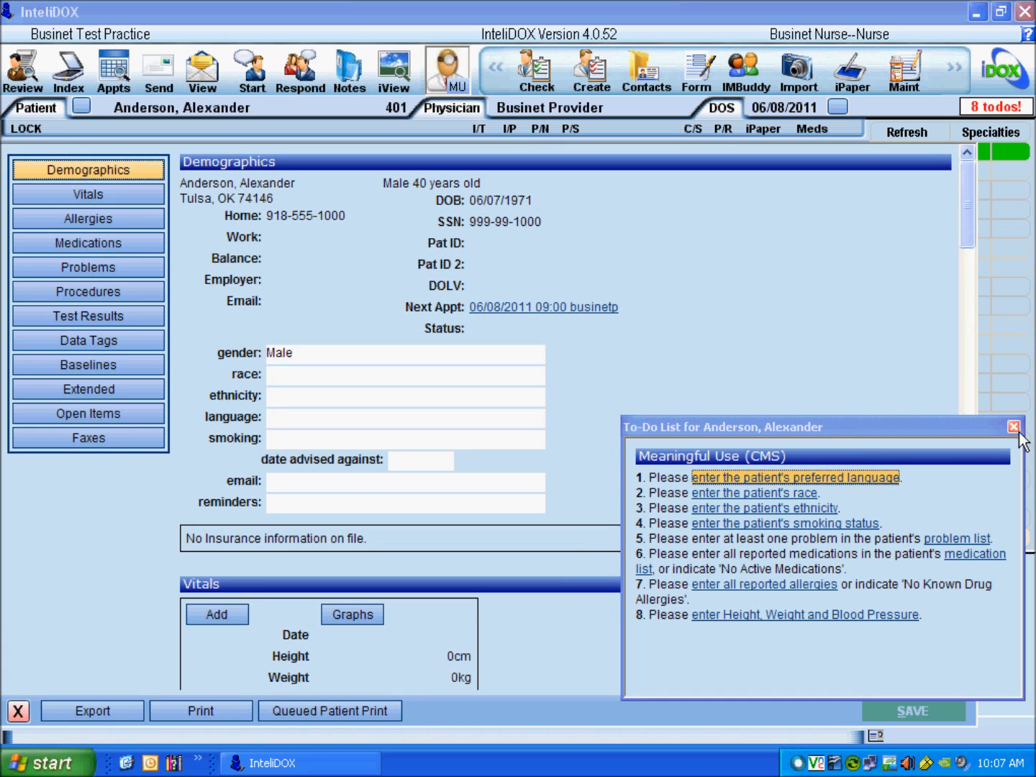
left_click(1014, 426)
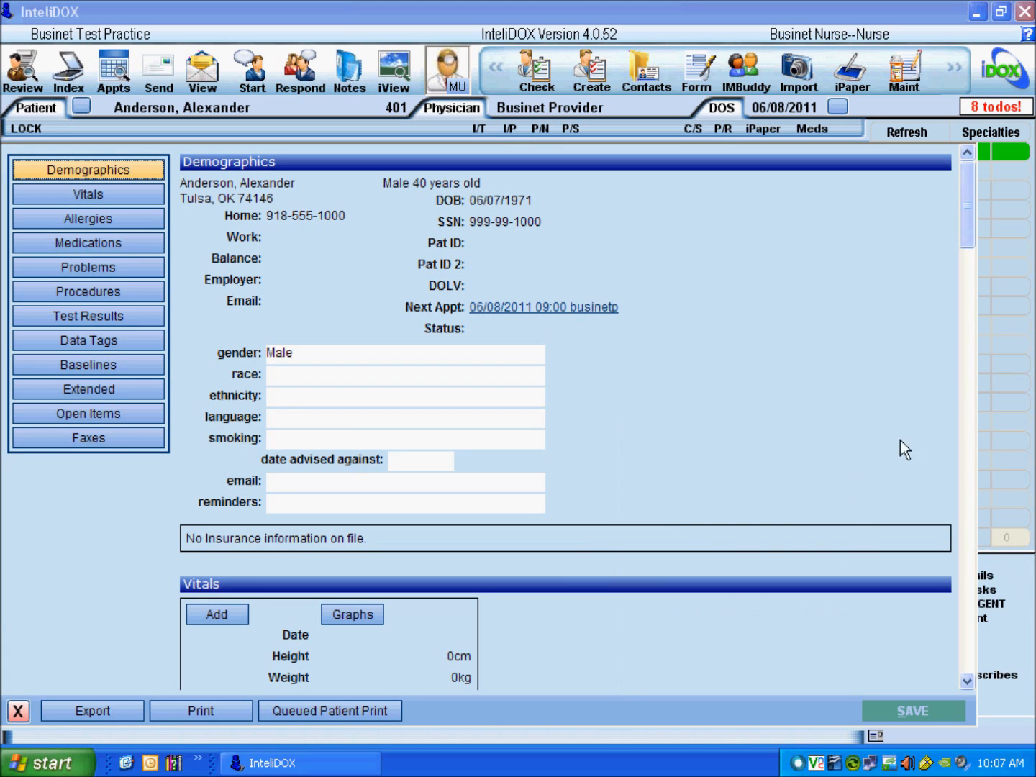
left_click(18, 711)
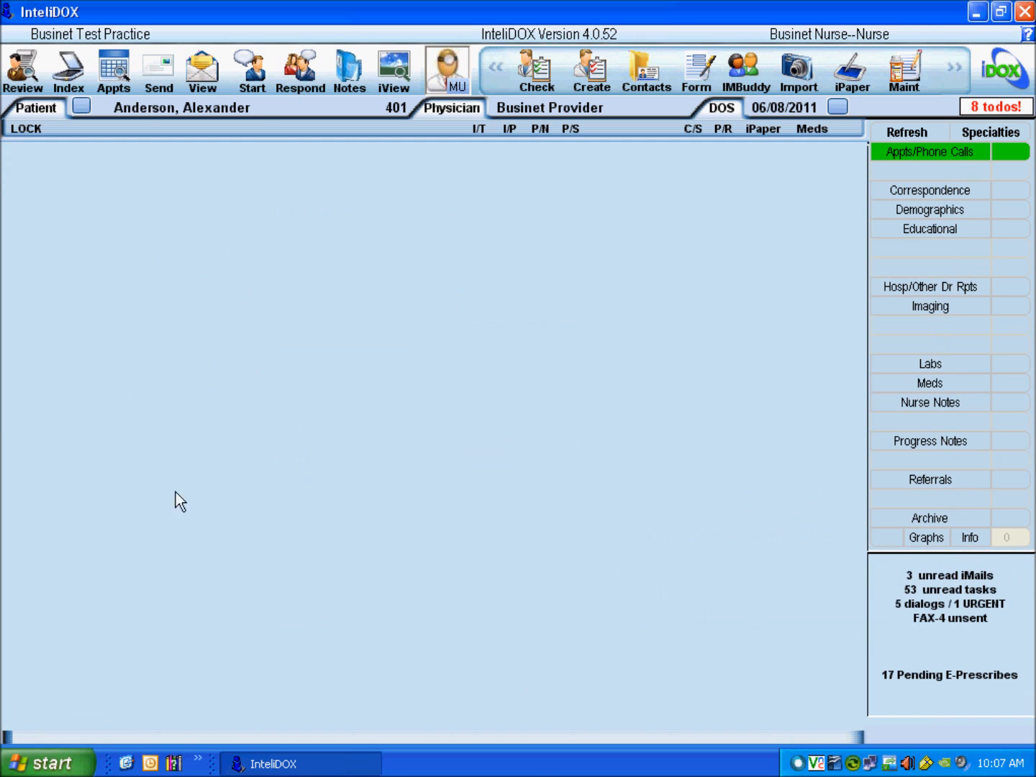
Step: Reopen the patient's chart, browse Vitals, Test Results and Medications, and return to Demographics
left_click(198, 117)
left_click_drag(976, 199, 968, 369)
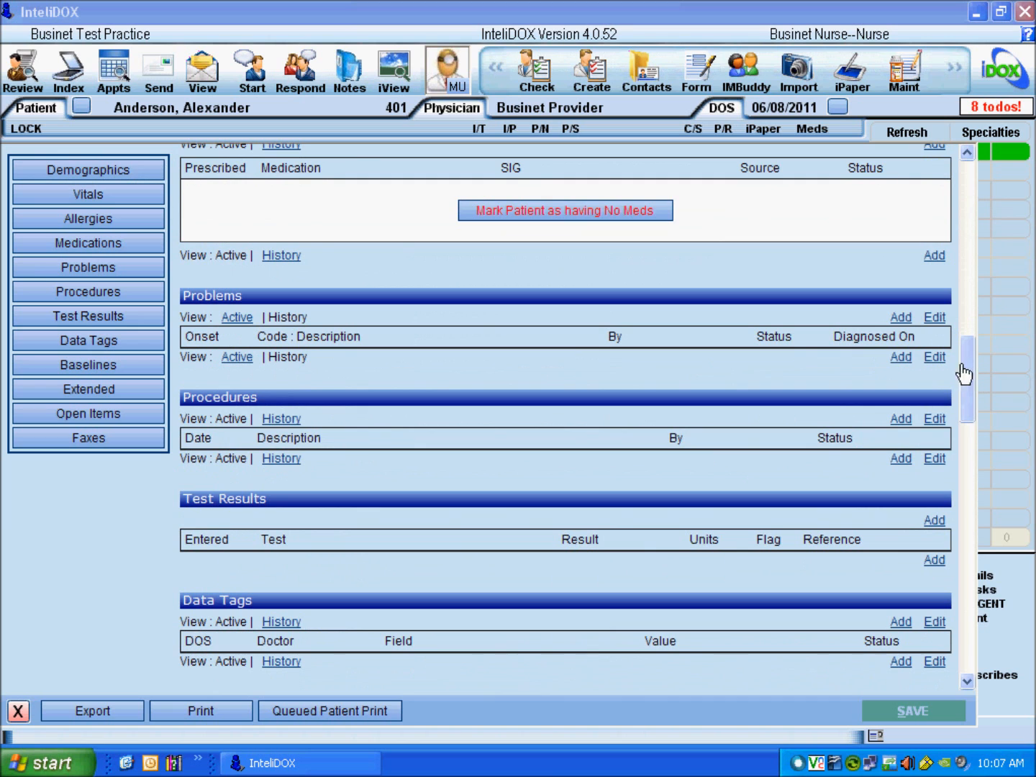
left_click(137, 200)
left_click(131, 321)
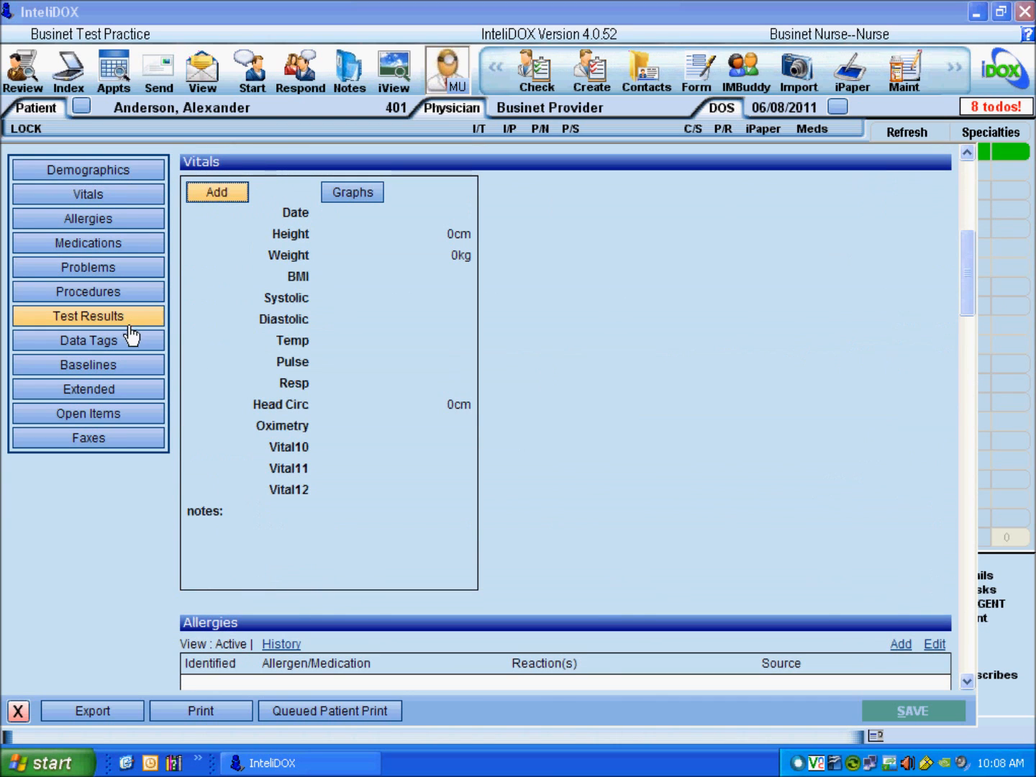
left_click(133, 244)
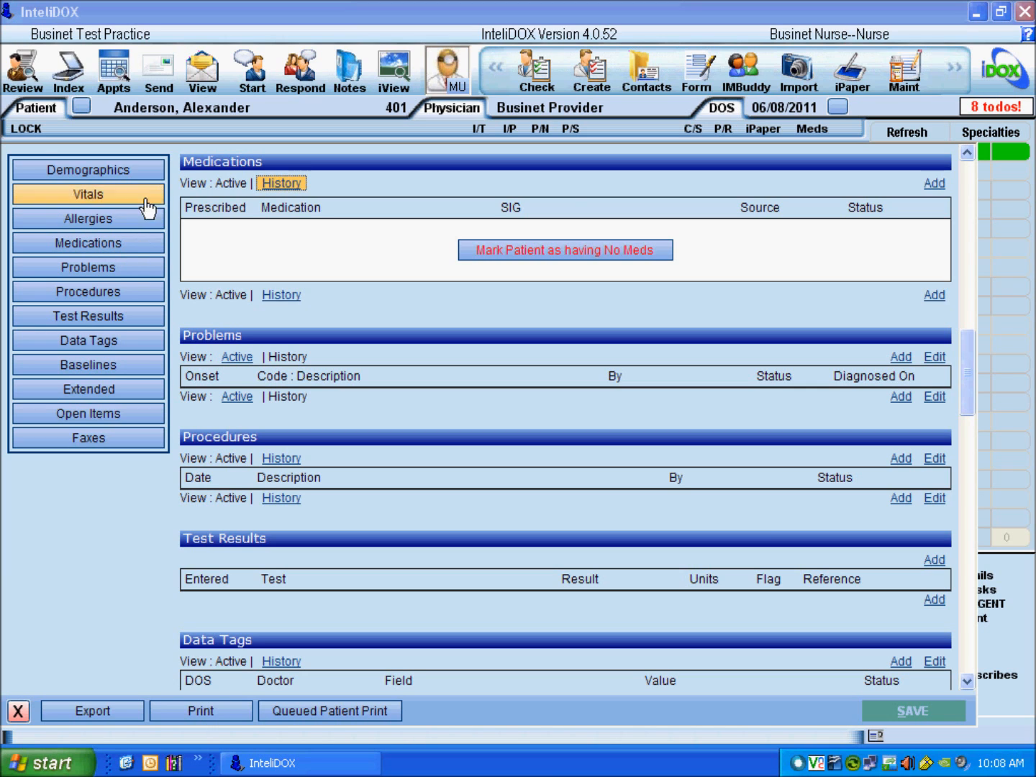
left_click(147, 176)
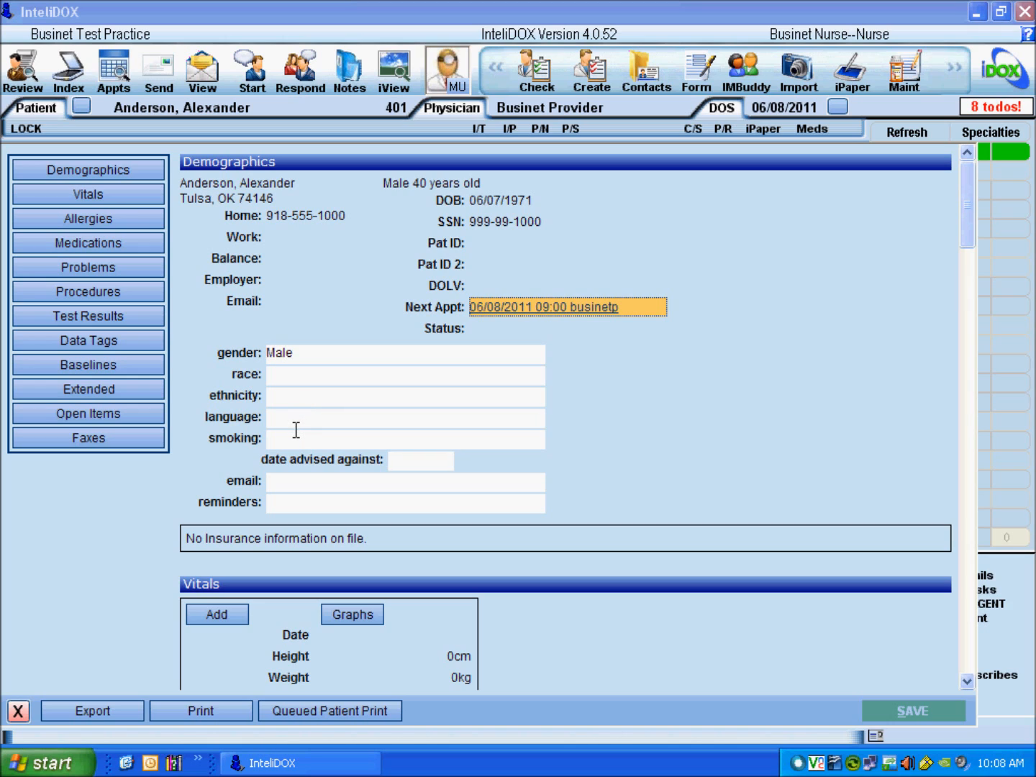
Step: Set race to Black or African American plus American Indian or Alaska Native
left_click(295, 383)
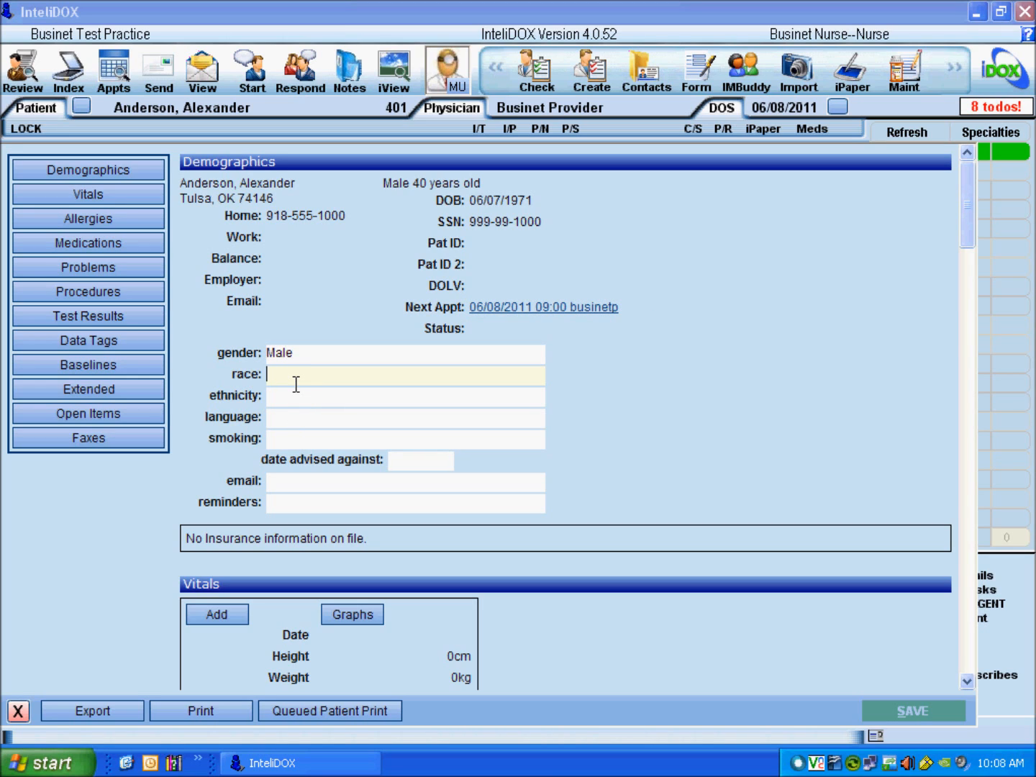
type("a")
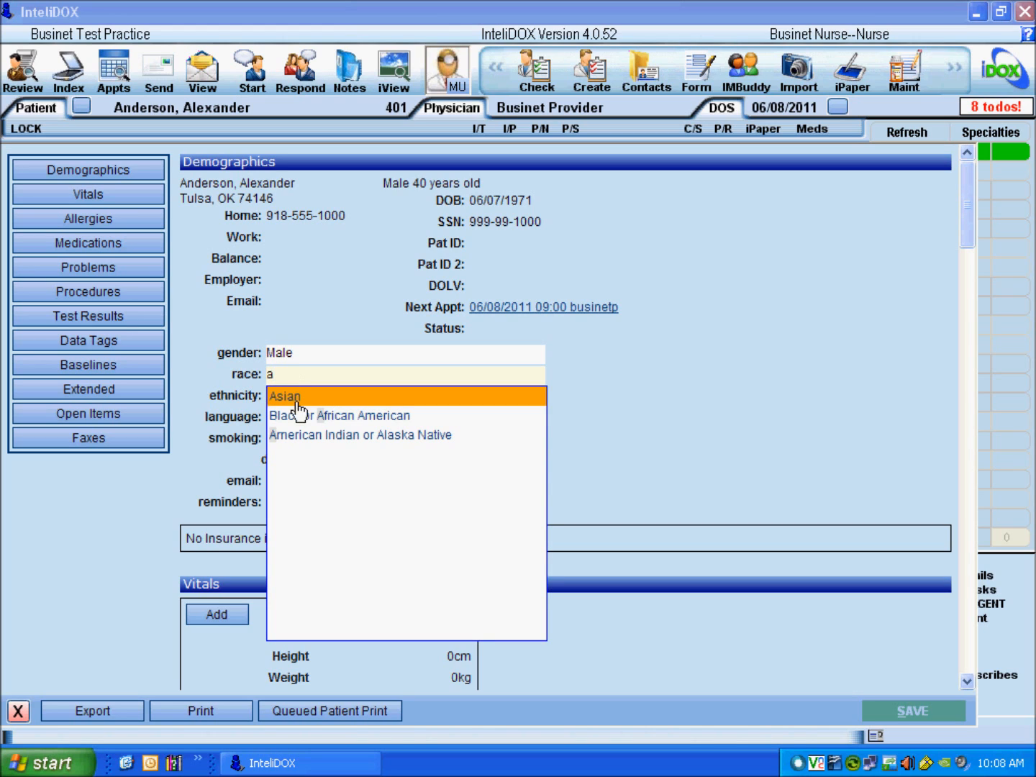
left_click(373, 420)
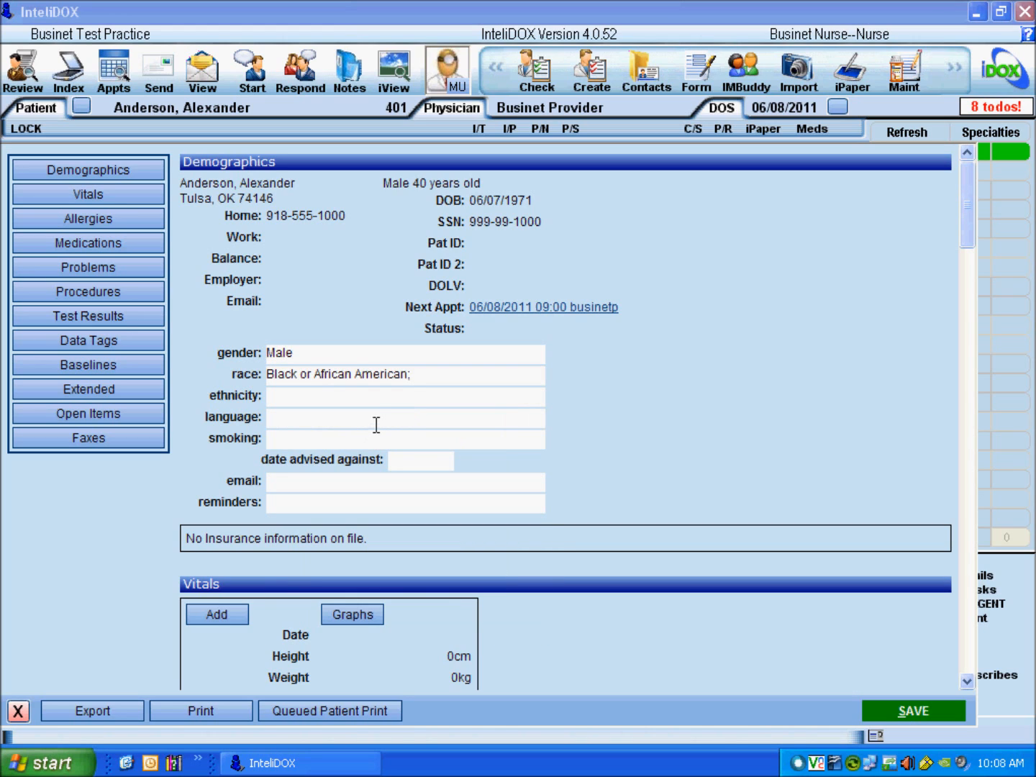
left_click(428, 382)
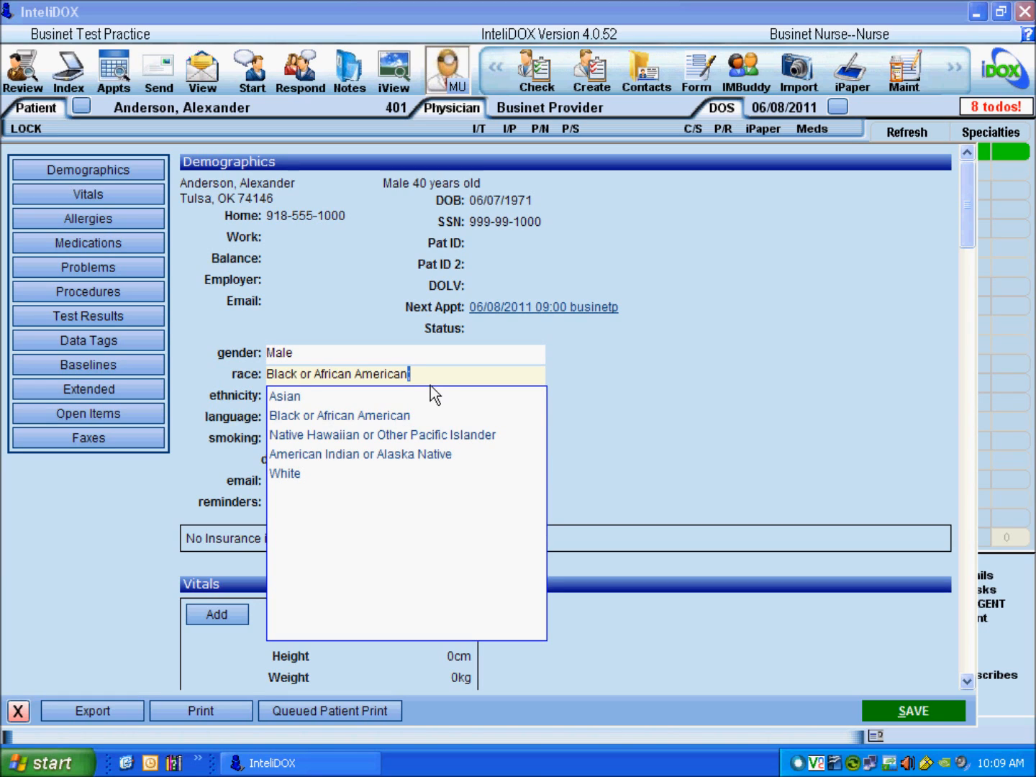
left_click(430, 381)
left_click(429, 382)
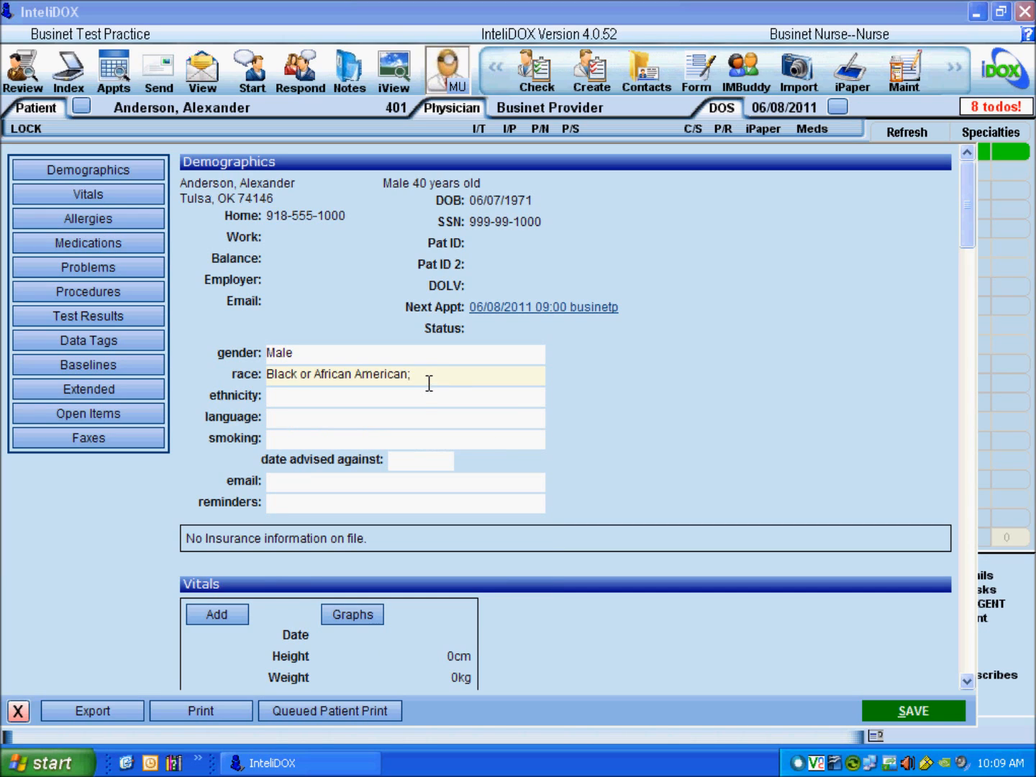
type("ican Indian or Alaska Native;")
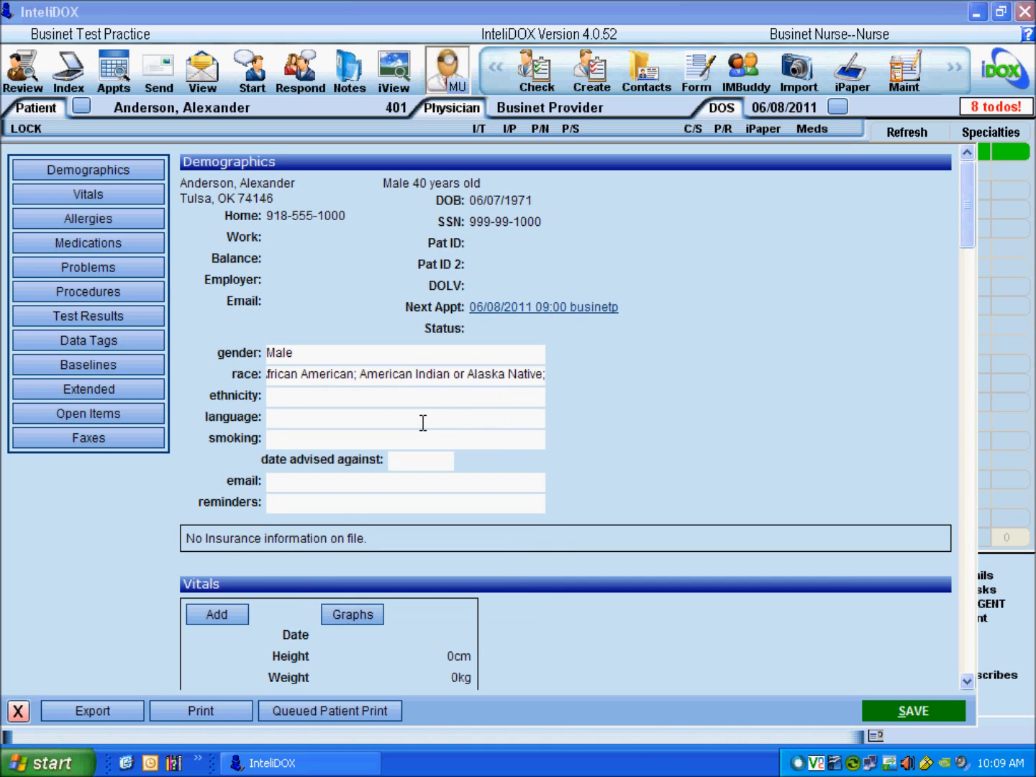
left_click(423, 417)
Step: Set ethnicity to Not Hispanic or Latino and preferred language to English
left_click(423, 400)
left_click(383, 439)
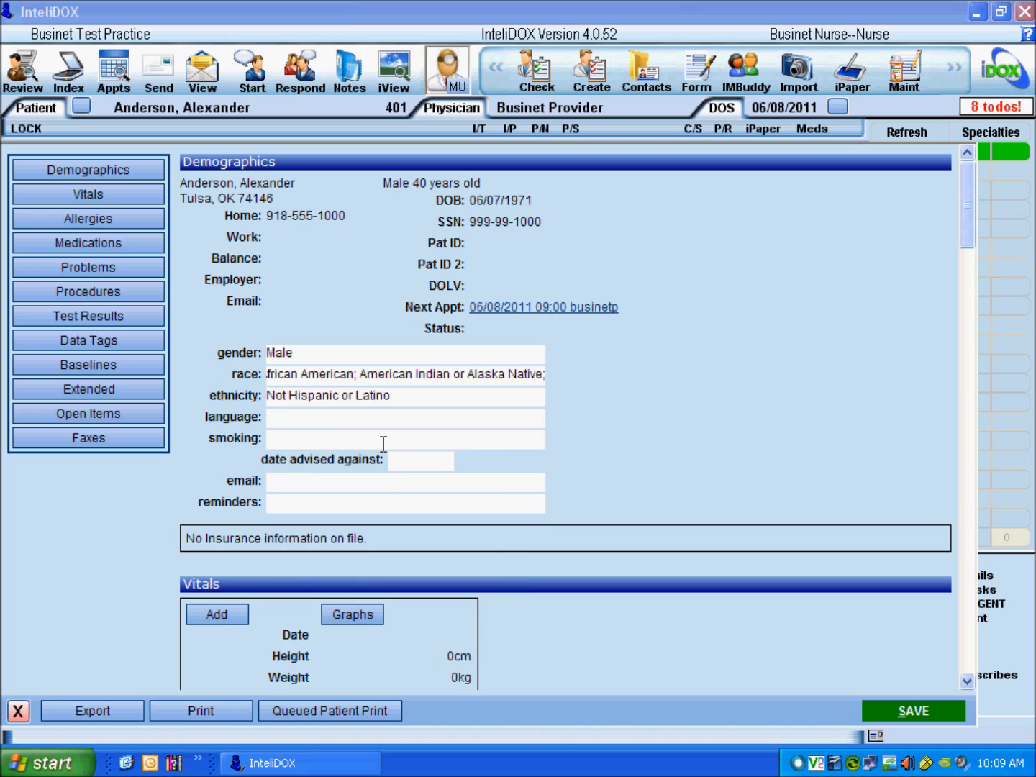
left_click(377, 422)
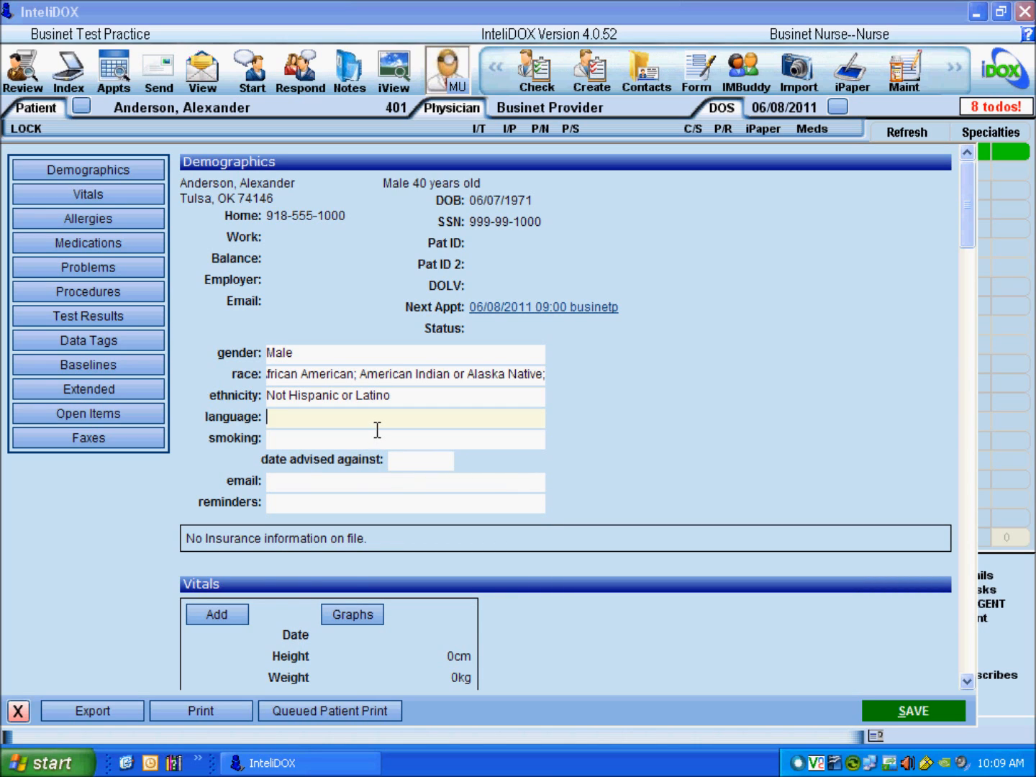
type("e")
left_click(357, 443)
left_click(349, 444)
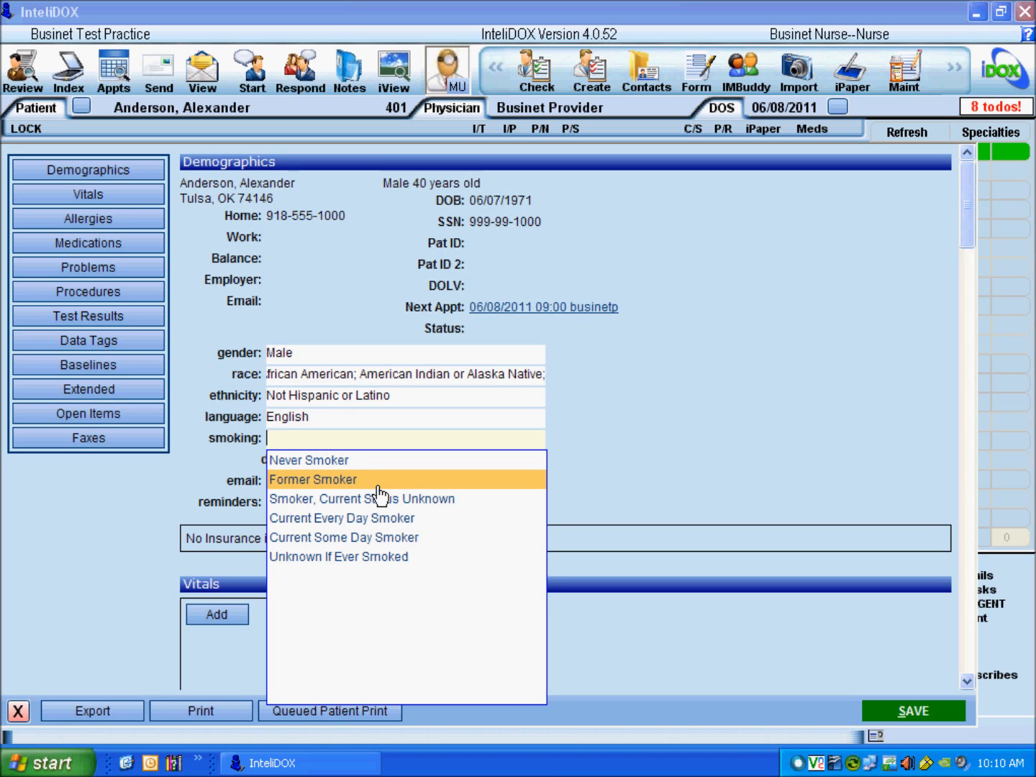
Step: Set smoking status to Current Some Day Smoker, advised against on 06/06/2011
left_click(446, 539)
left_click(414, 470)
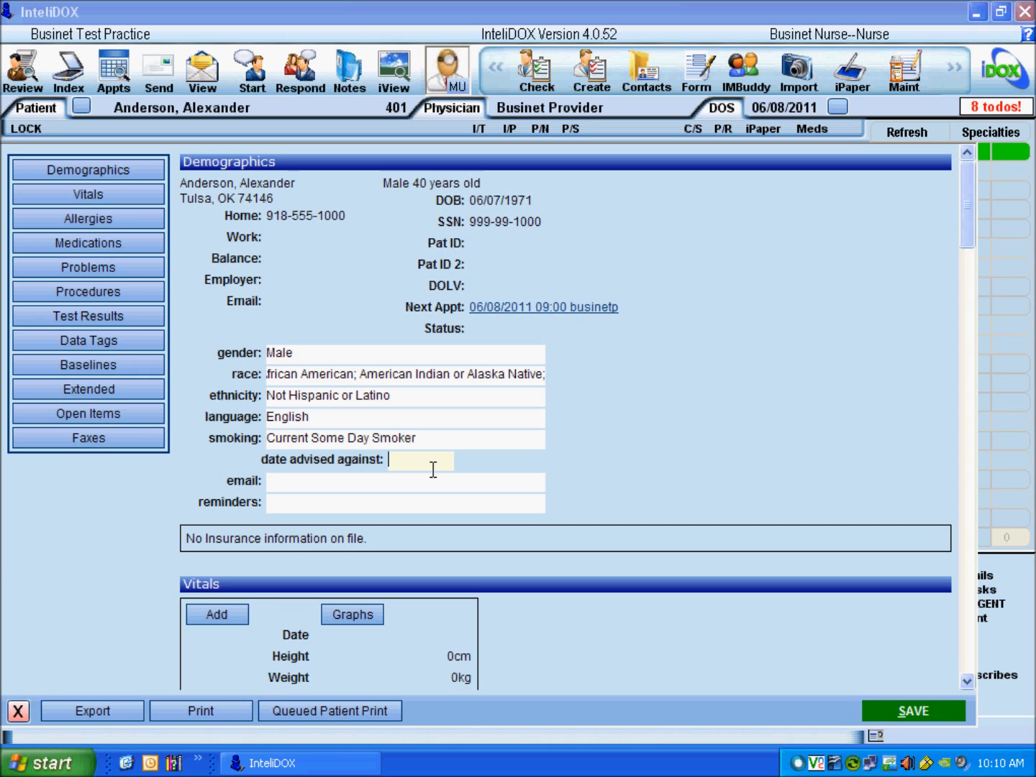
type("06/03/2")
left_click(433, 469)
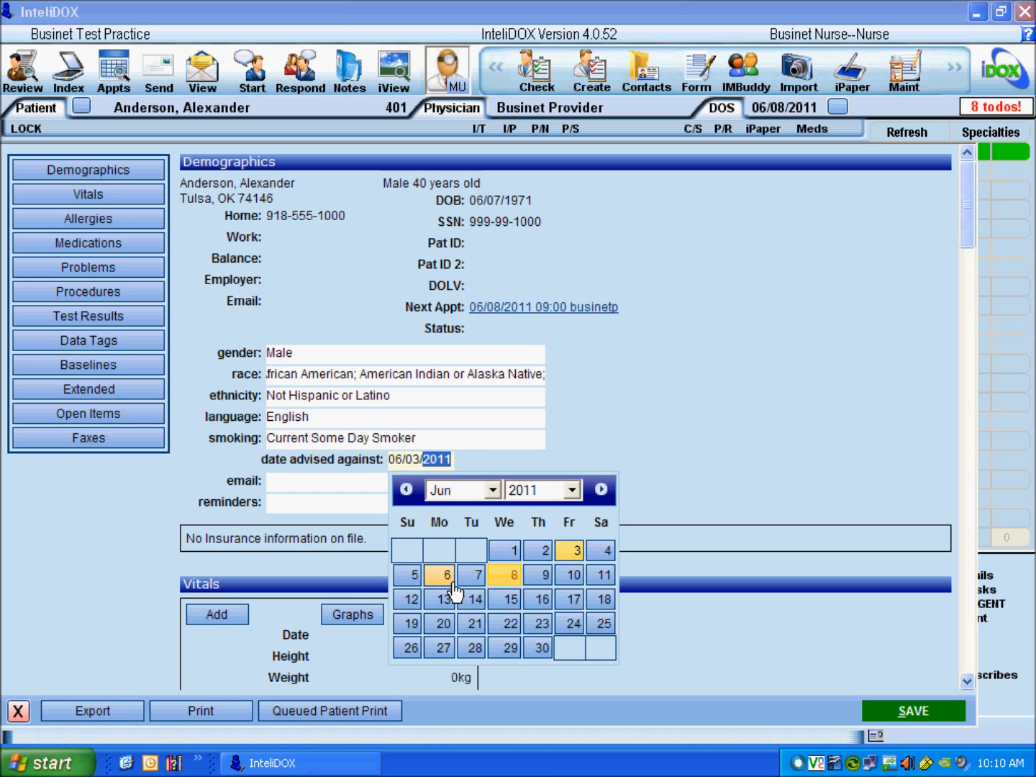
left_click(452, 584)
left_click(437, 465)
left_click(448, 580)
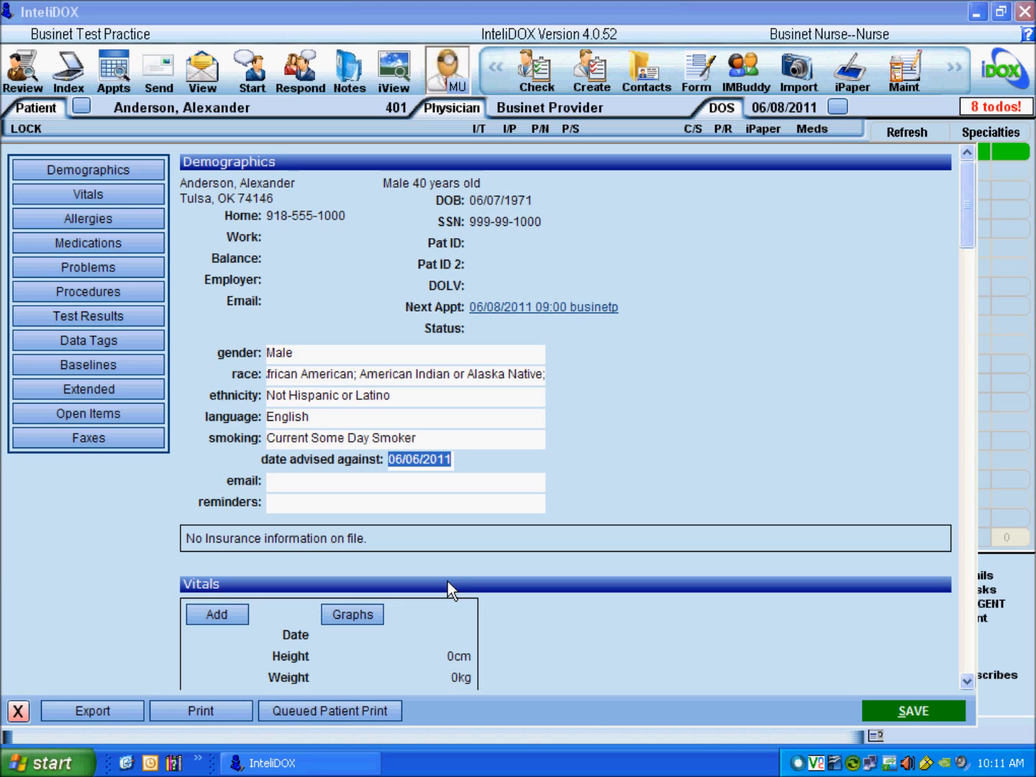
Step: Choose Standard Mail as the reminder method and save the demographics
left_click(291, 490)
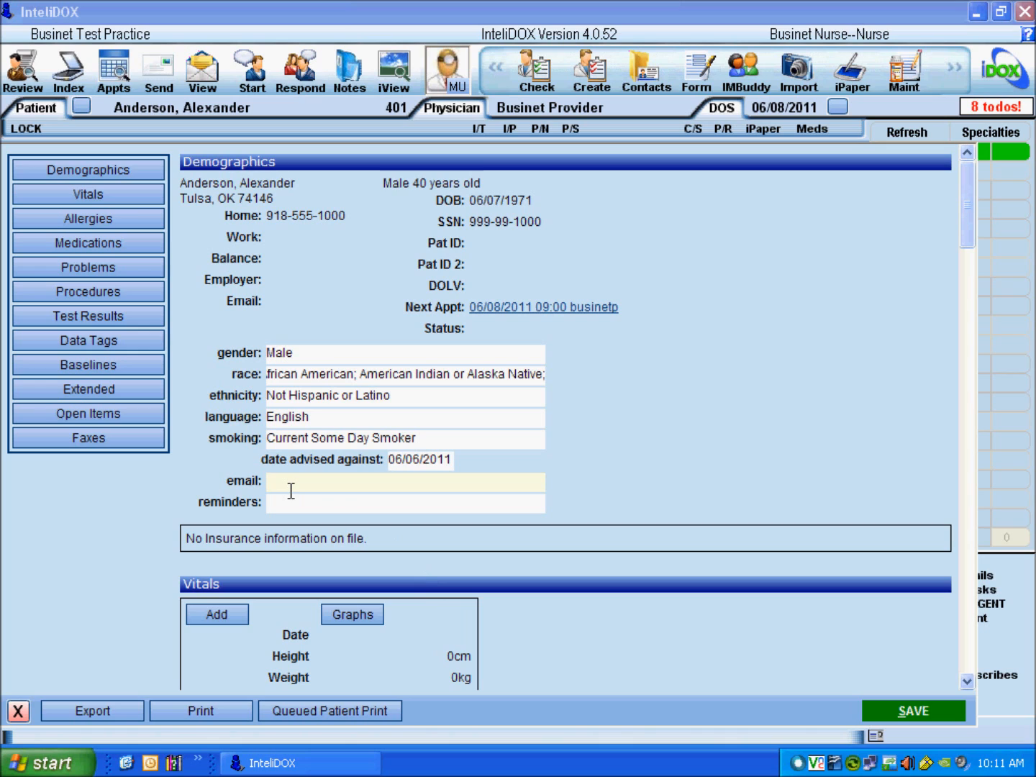
left_click(292, 512)
left_click(291, 512)
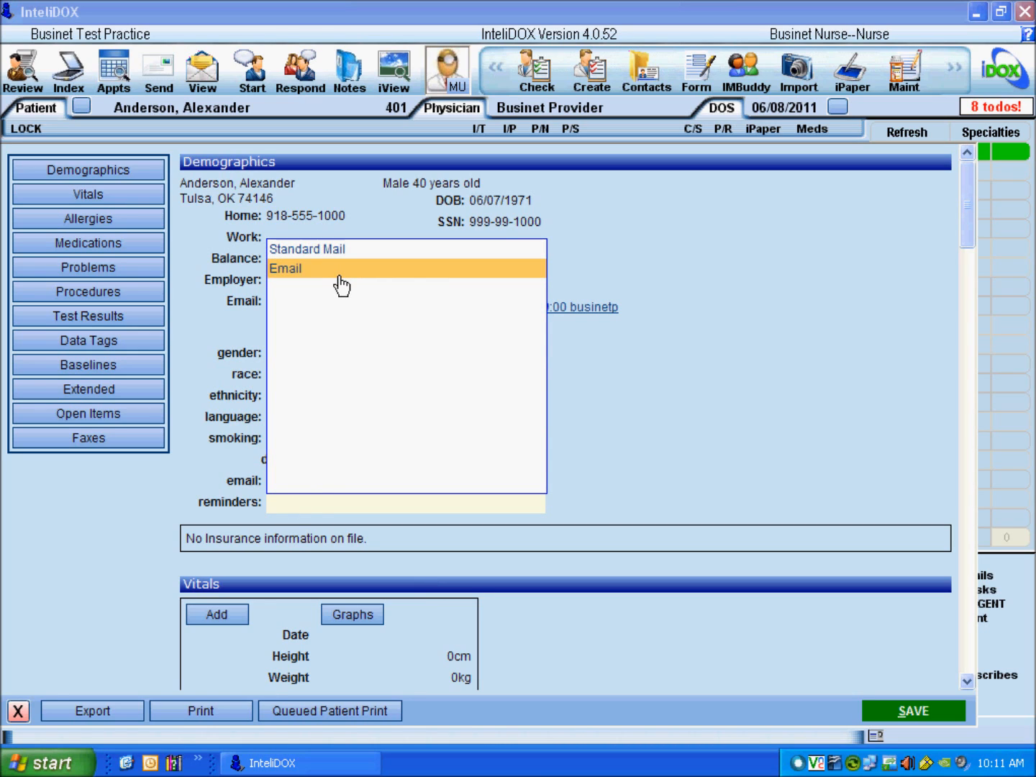
left_click(359, 256)
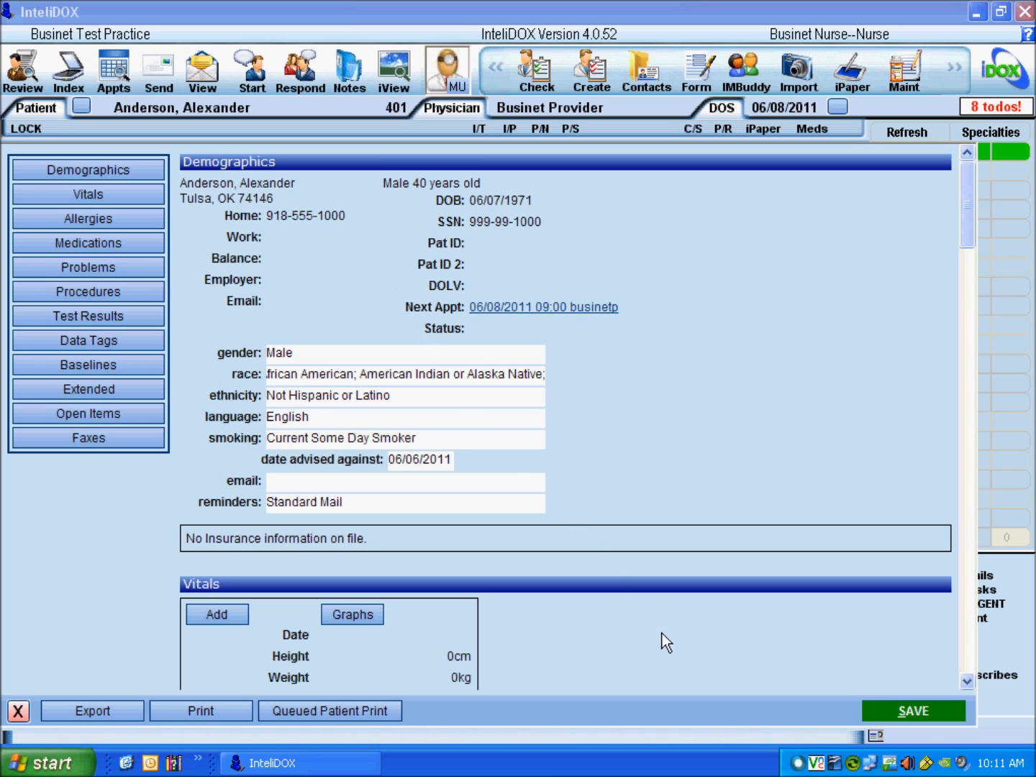
left_click(936, 711)
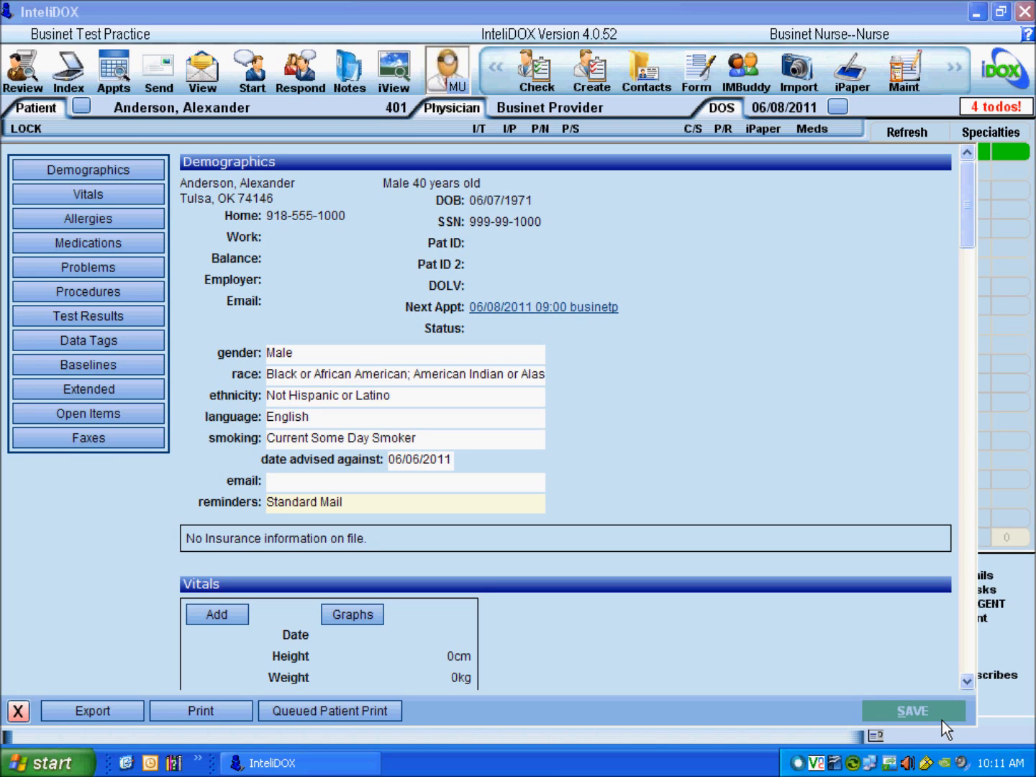
Step: Start a new vitals entry in the Vitals section, keeping today's date
left_click(120, 202)
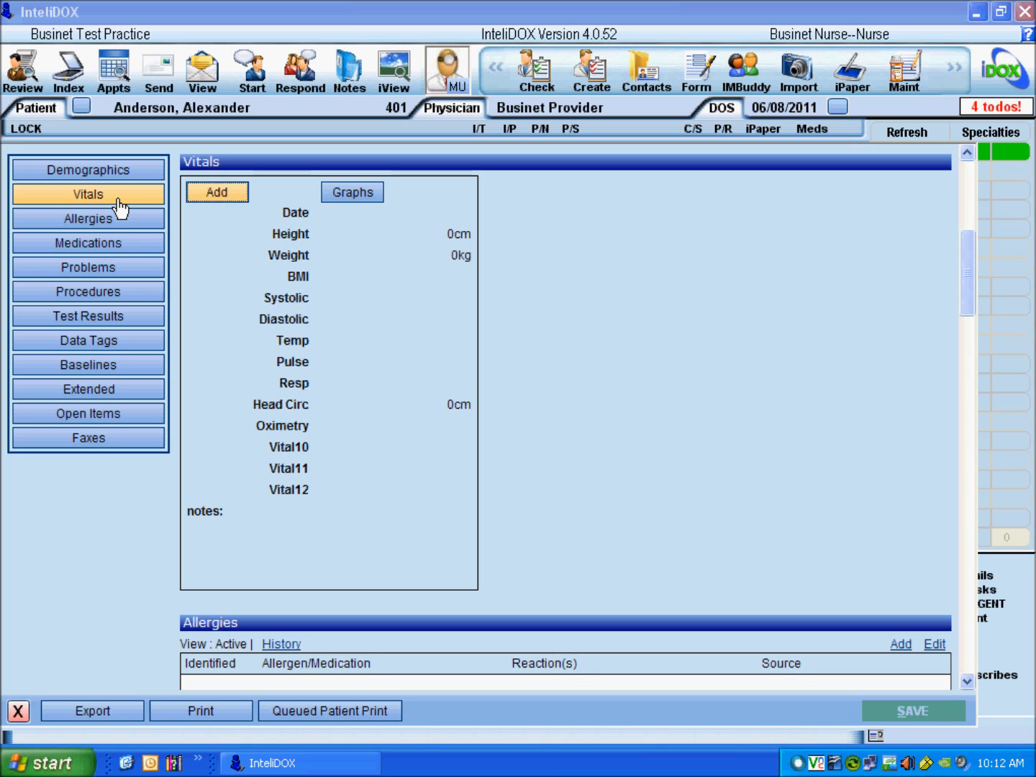
left_click(247, 202)
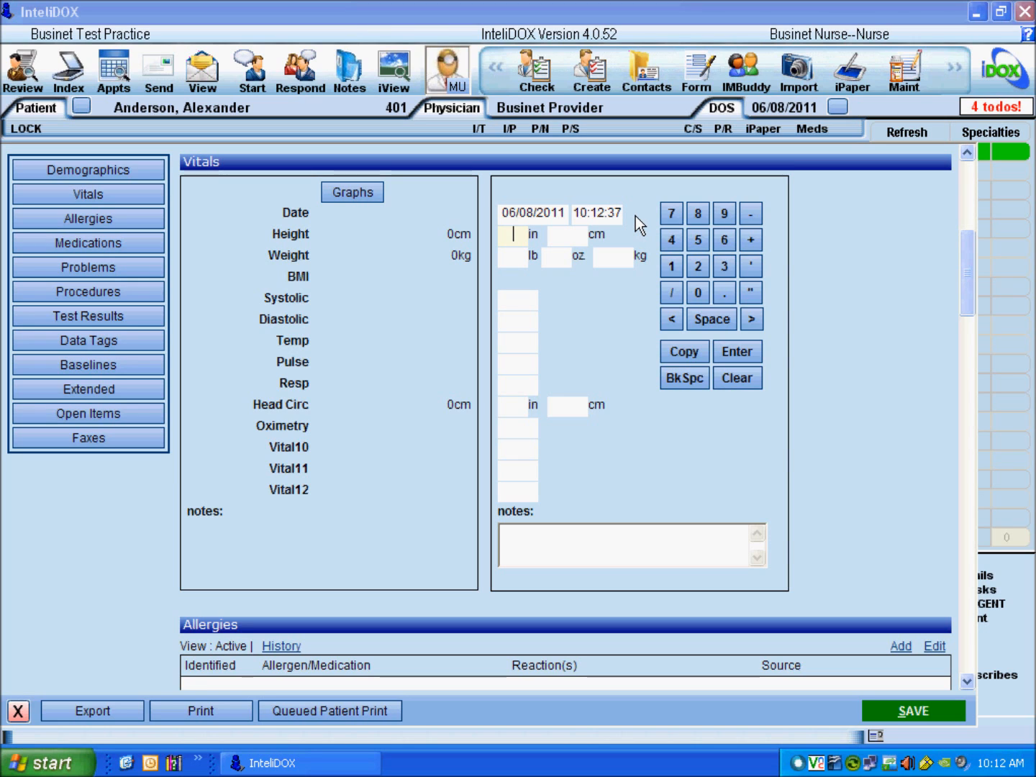
left_click(569, 221)
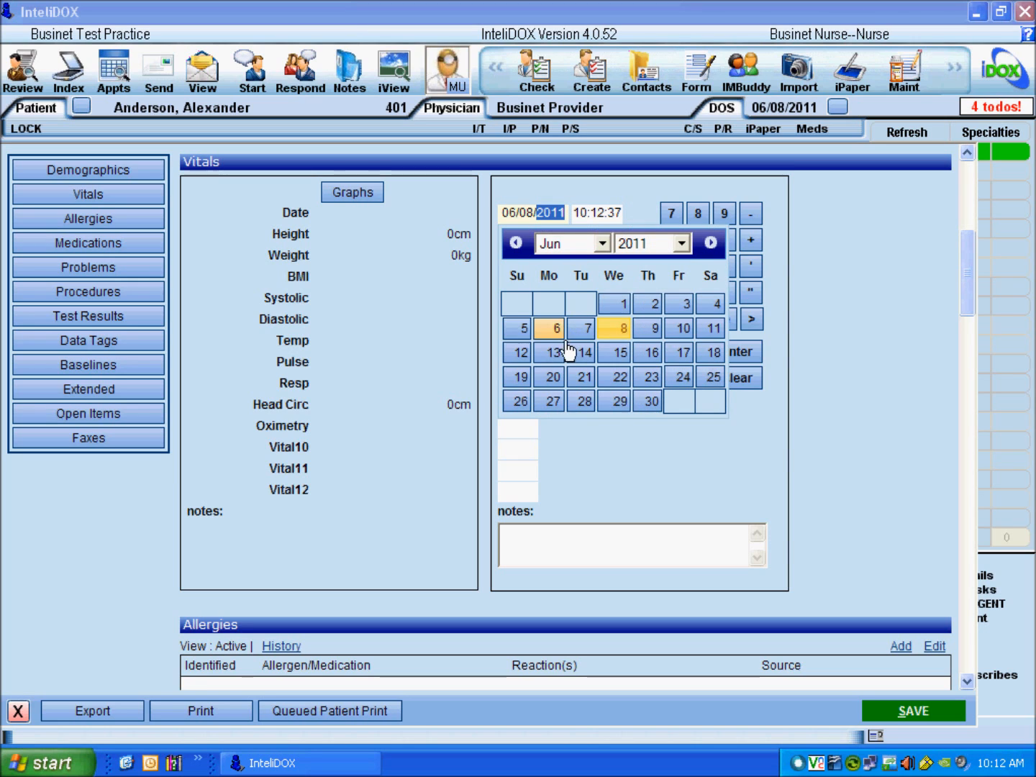
left_click(637, 211)
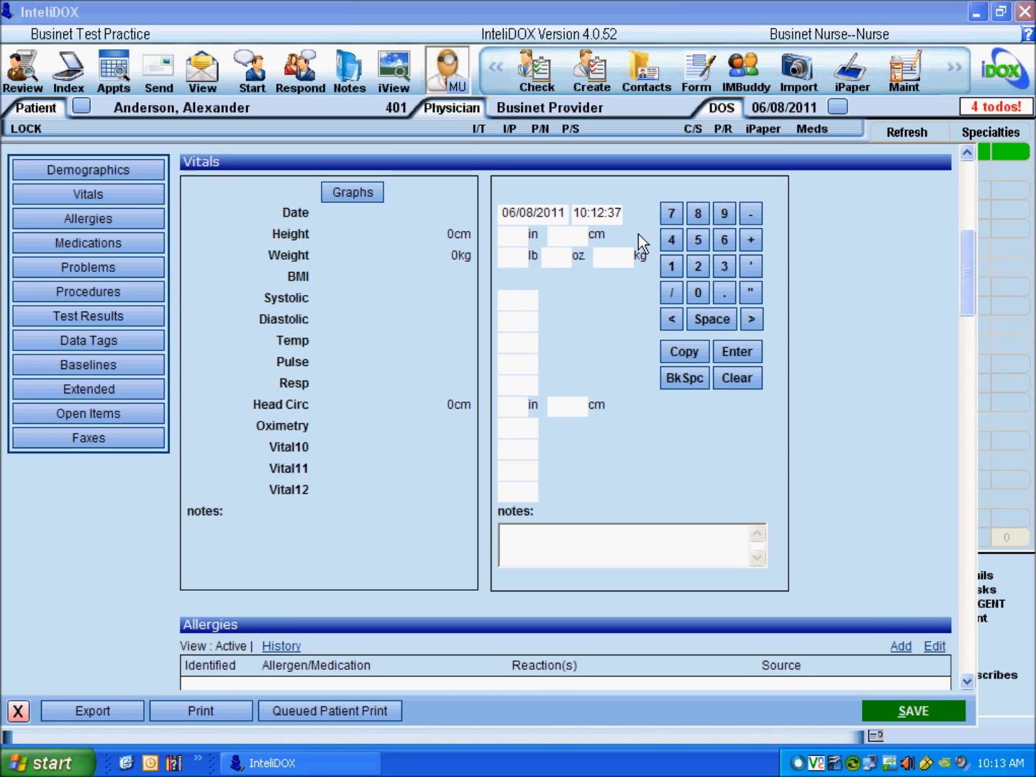
Step: Enter height 68 in, weight 150 lb and blood pressure 120/80
left_click(523, 240)
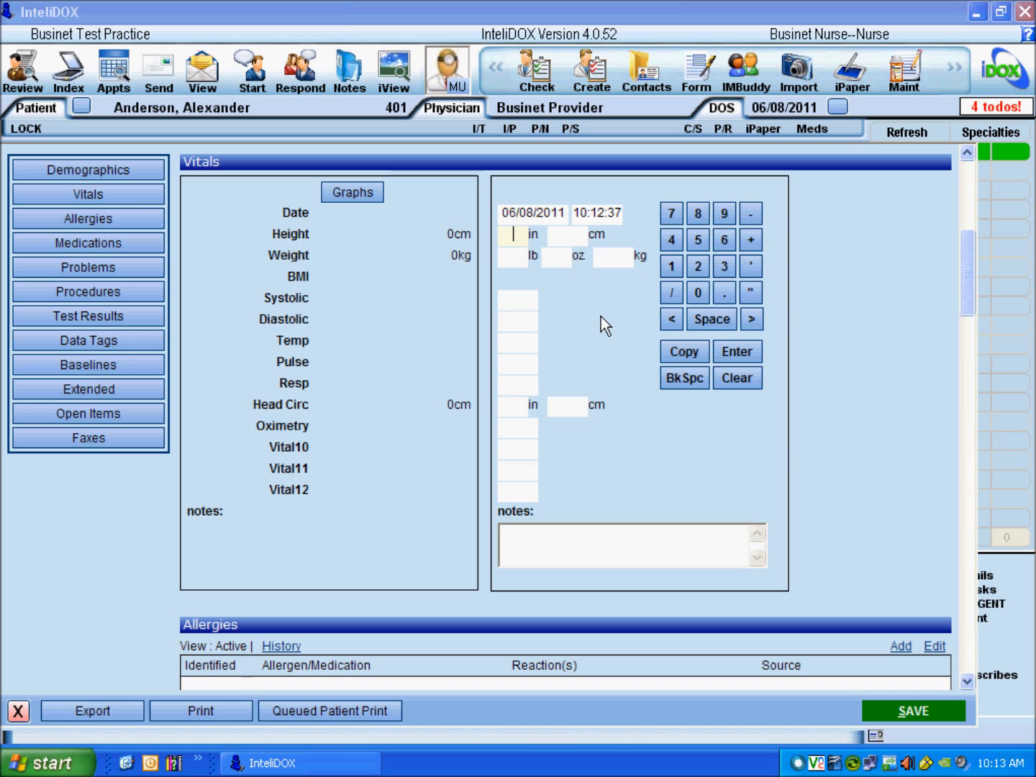
type("68")
key("Tab")
key("Tab")
type("150")
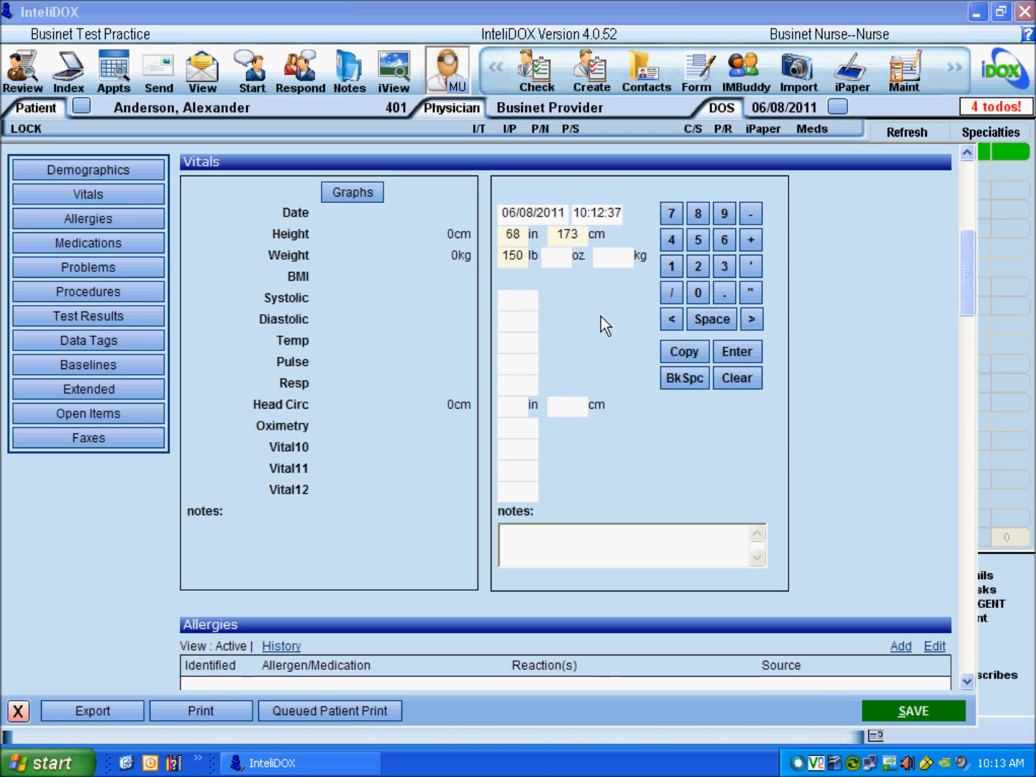
key("Tab")
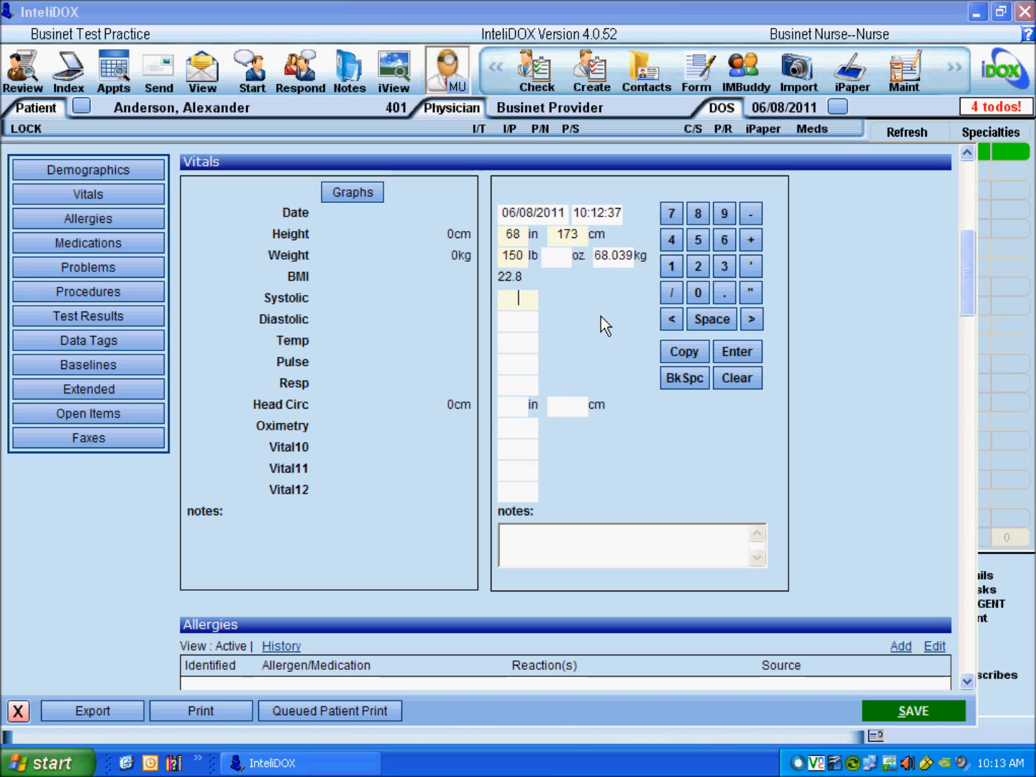
type("120")
key("Tab")
type("80")
Step: Enter temperature 98.4, pulse 72, respiration 16, and the note 'sitting'
key("Tab")
type("98.4")
key("Tab")
type("72")
key("Tab")
type("16")
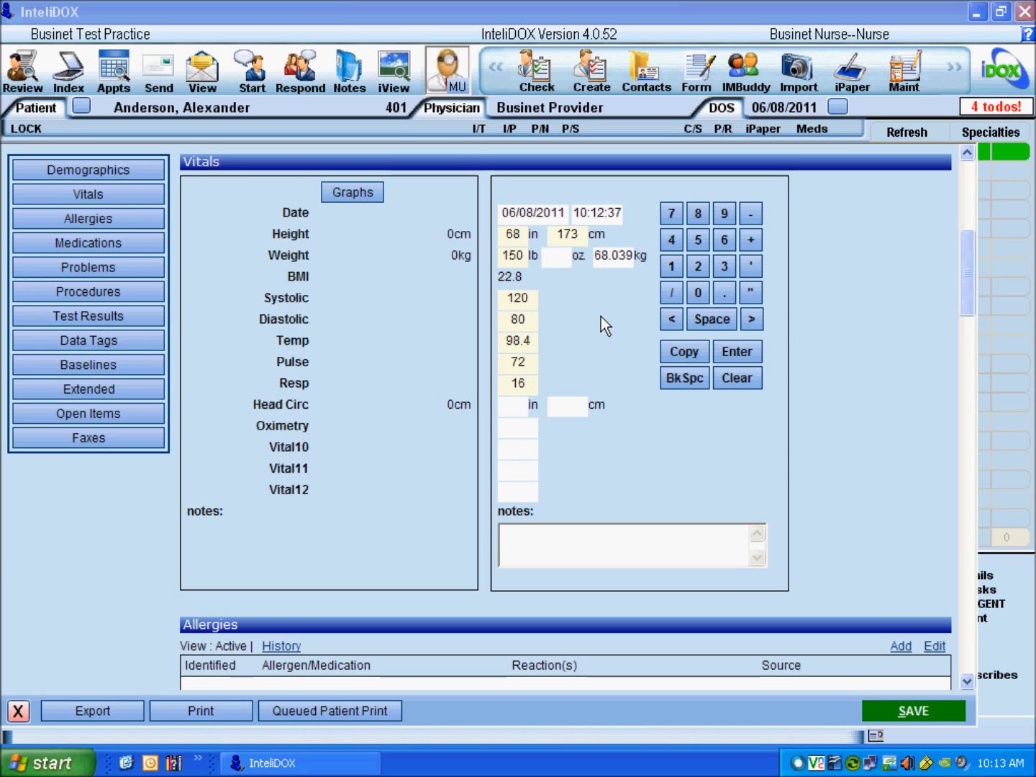
key("Tab")
key("Tab")
key("Tab")
key("Tab")
key("Tab")
key("Tab")
key("Tab")
type("sitting")
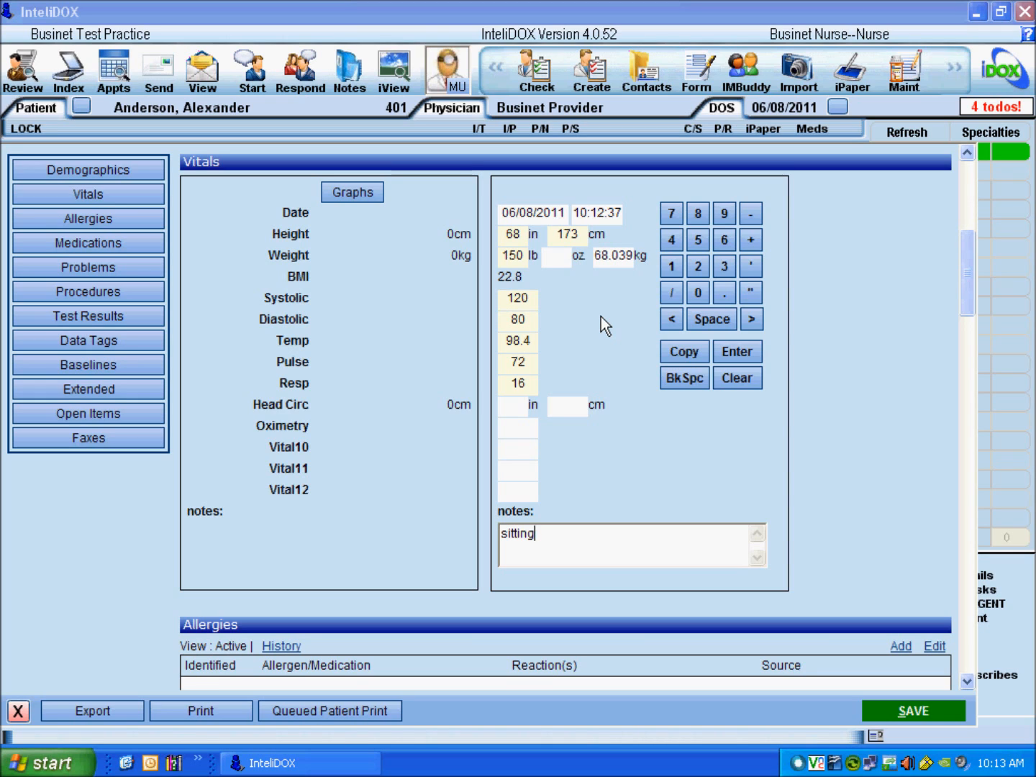
Step: Save the vitals, then correct the temperature to 98.6 and save again
left_click(884, 722)
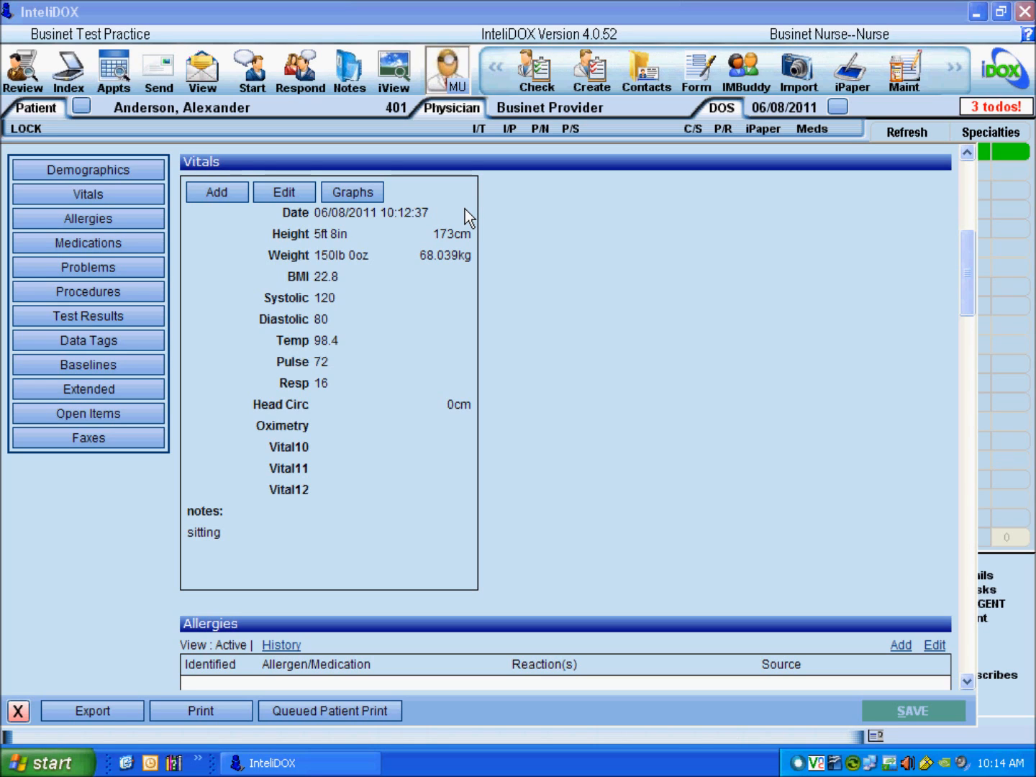
left_click(292, 194)
left_click(516, 342)
type("98.6")
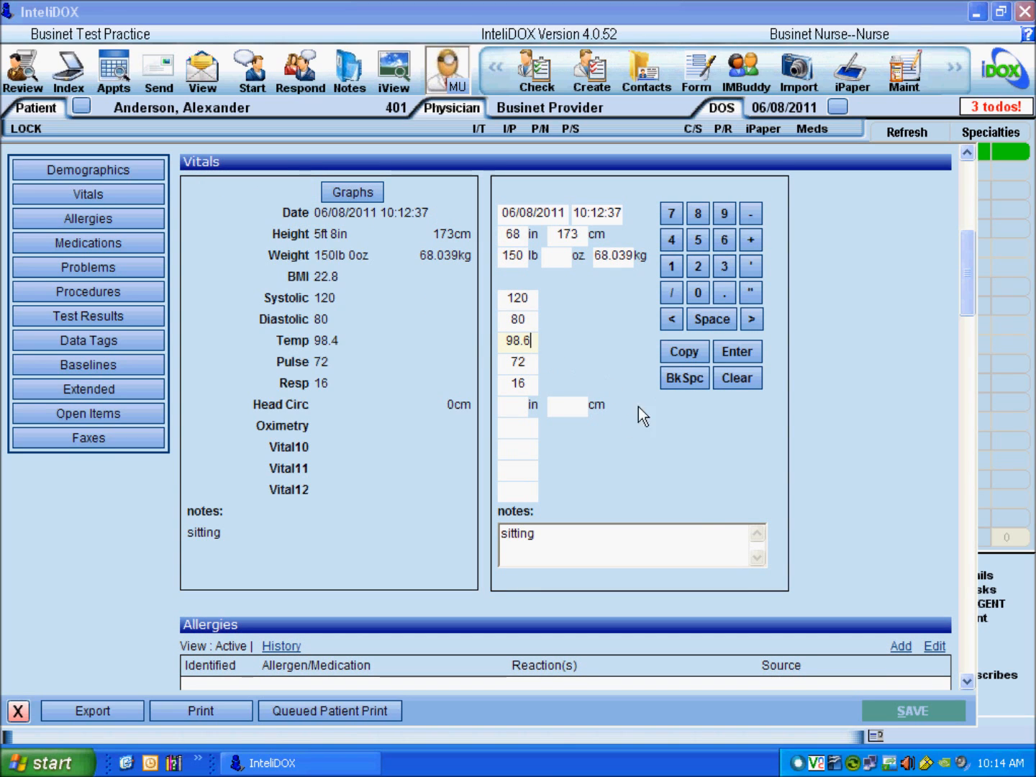
left_click(911, 710)
Step: Review the Weight (2-20) and Height (2-20) growth charts, then go to Allergies
left_click(354, 206)
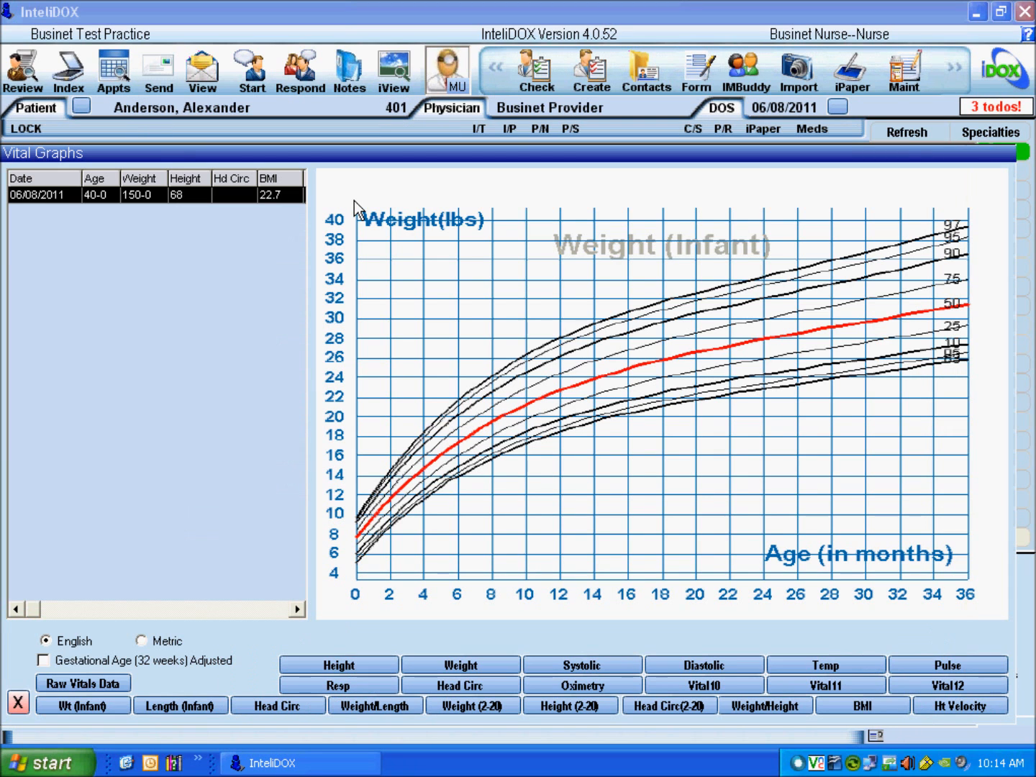
left_click(492, 712)
left_click(563, 711)
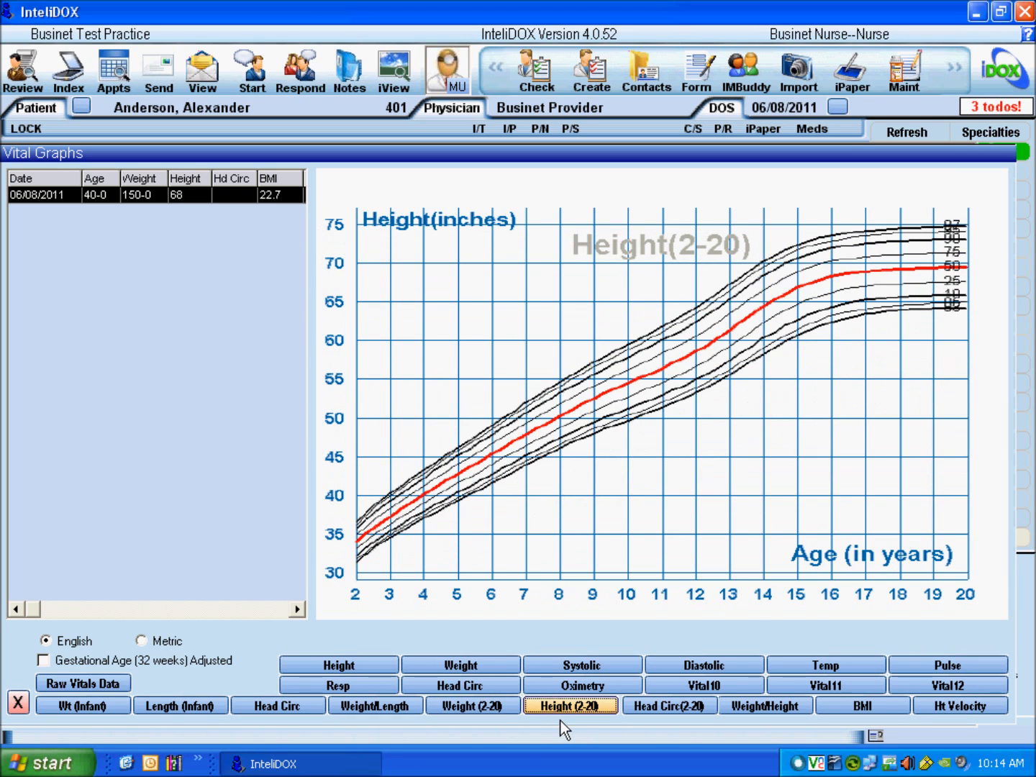
left_click(20, 702)
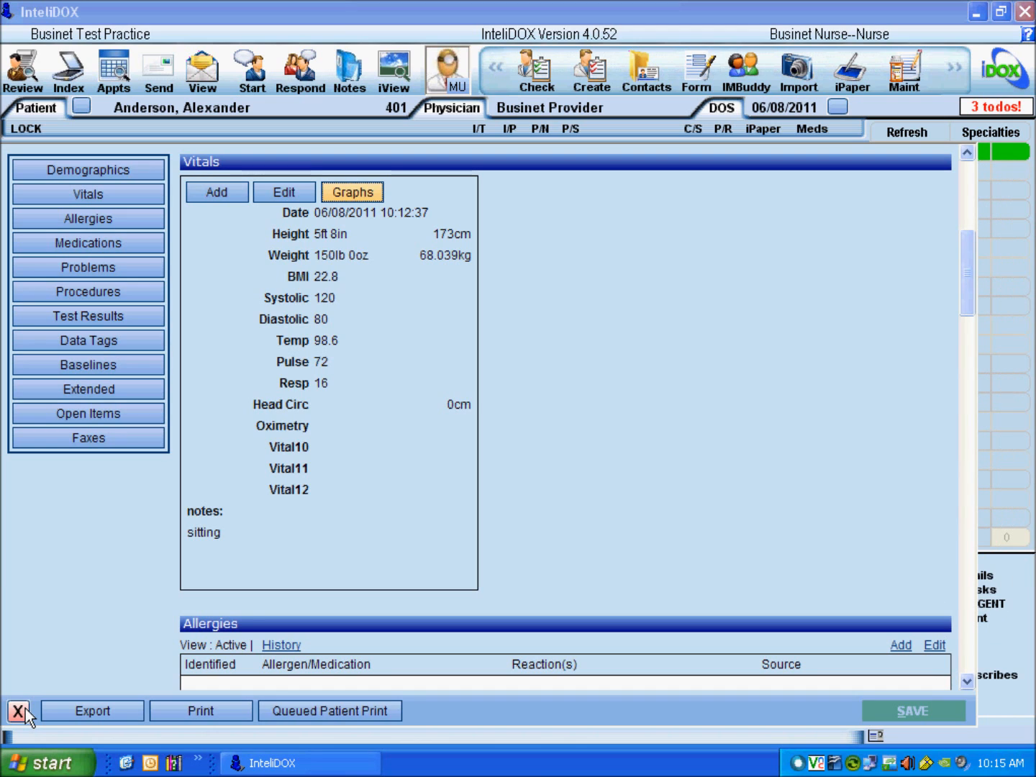
left_click(87, 218)
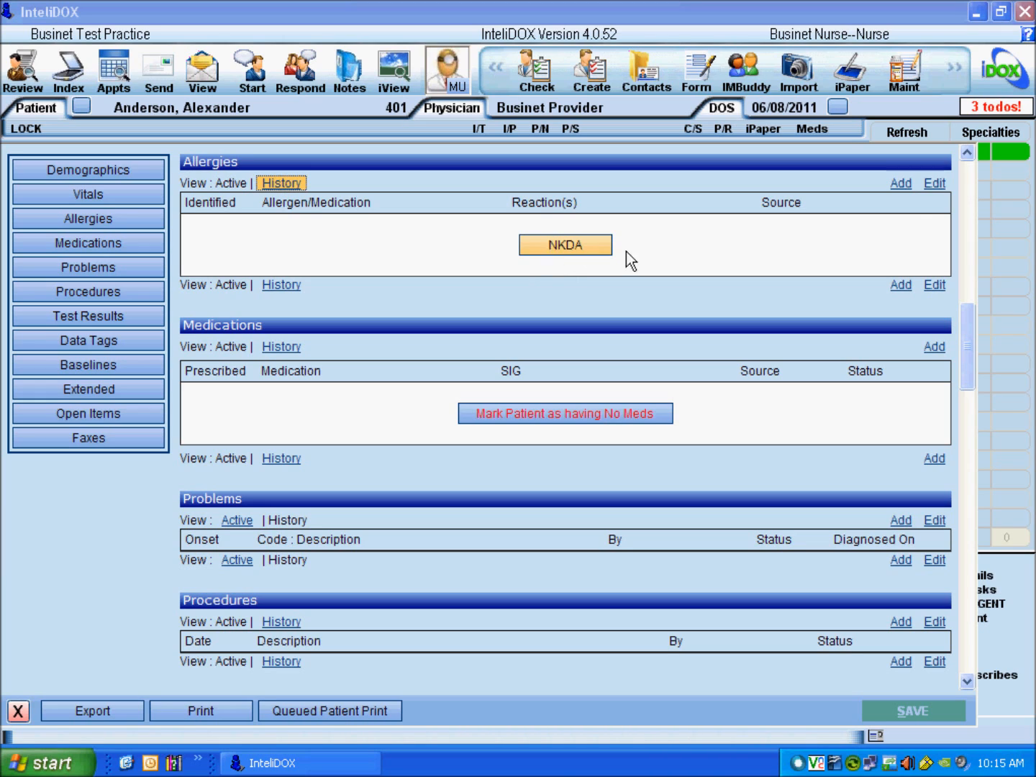
Step: Add allergies Aspirin-Like Analgesic, Salicylates Group and Penicillins Group
left_click(900, 185)
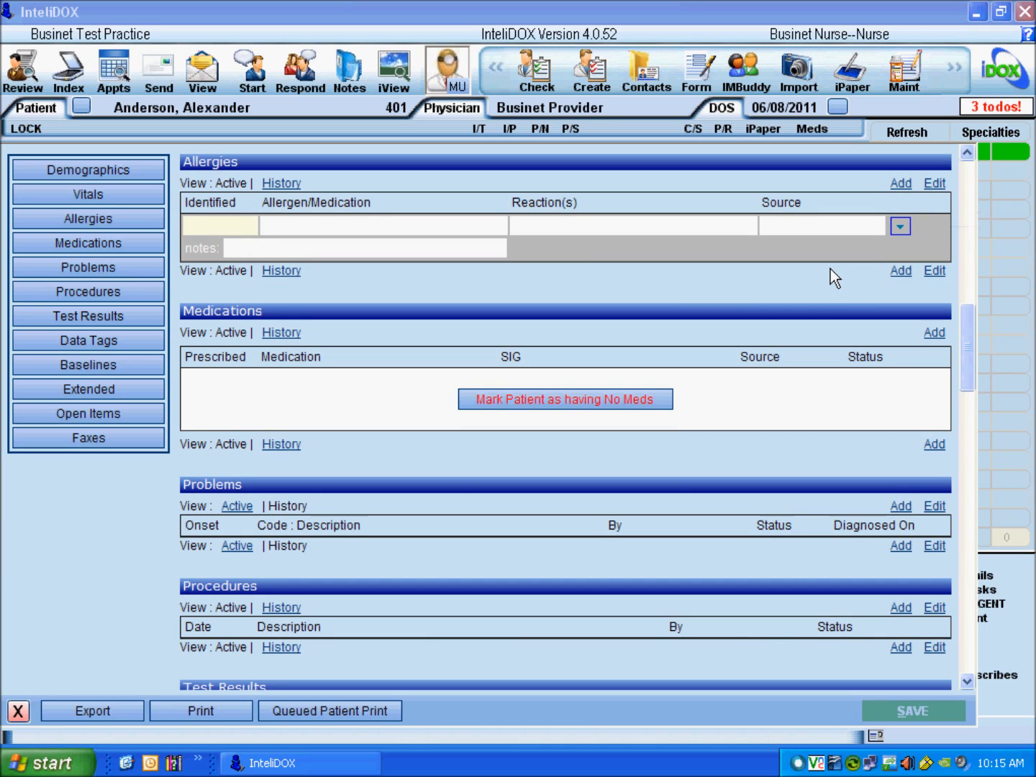
left_click(249, 236)
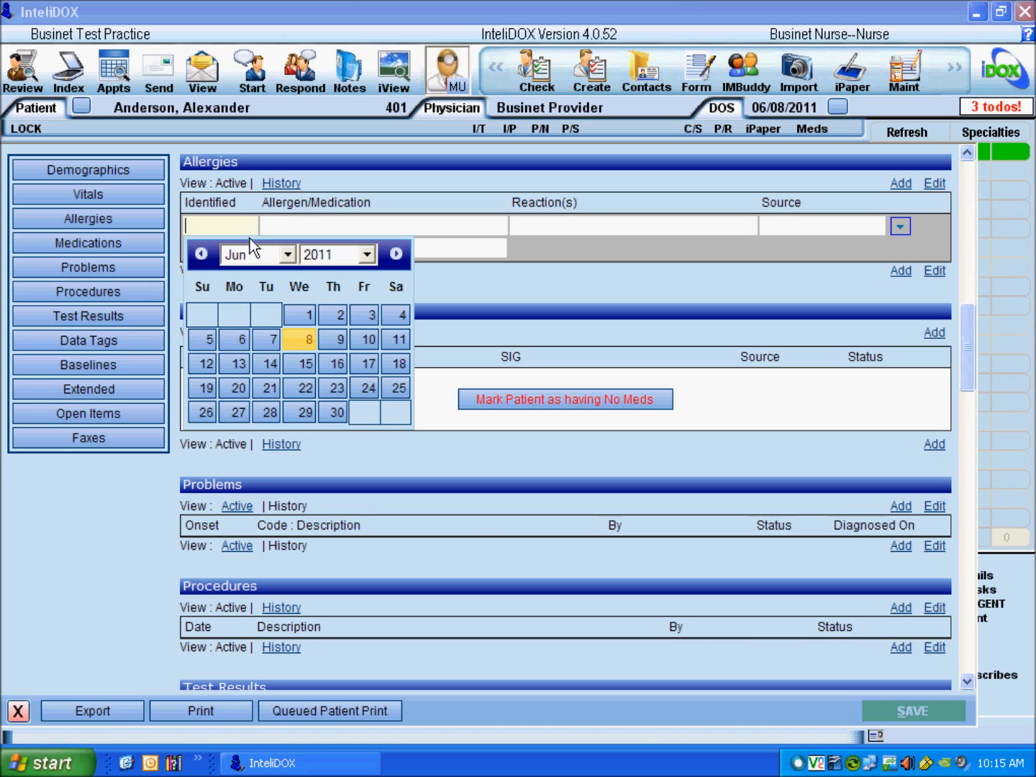
left_click(249, 235)
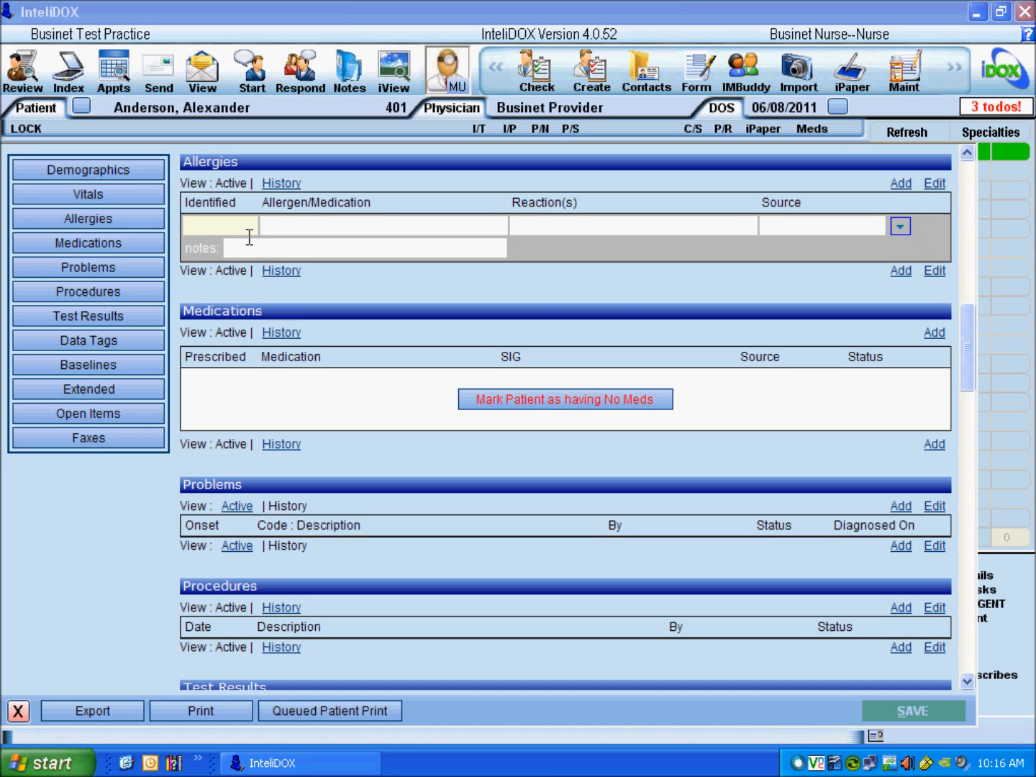
left_click(290, 226)
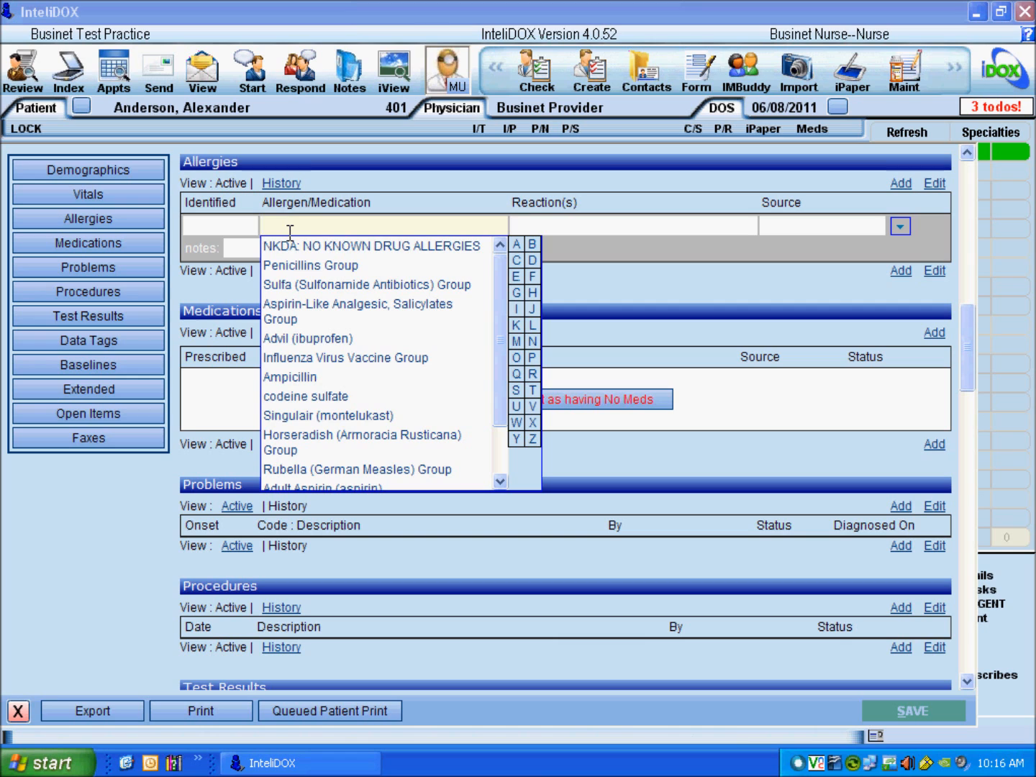
left_click(296, 316)
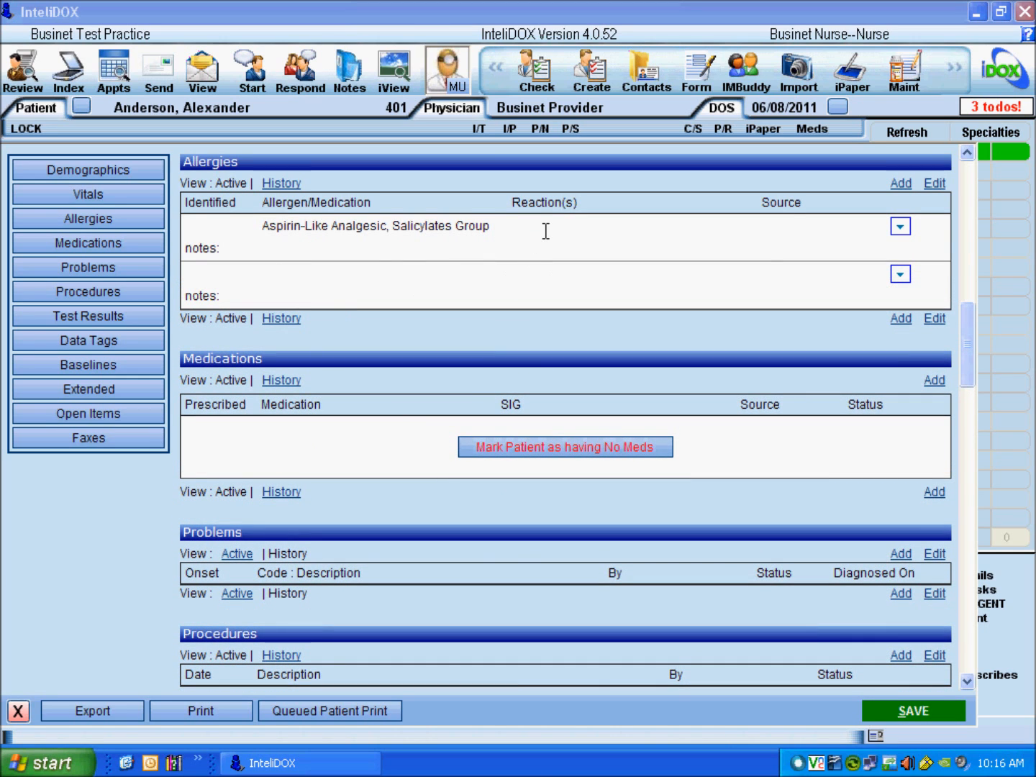
left_click(316, 285)
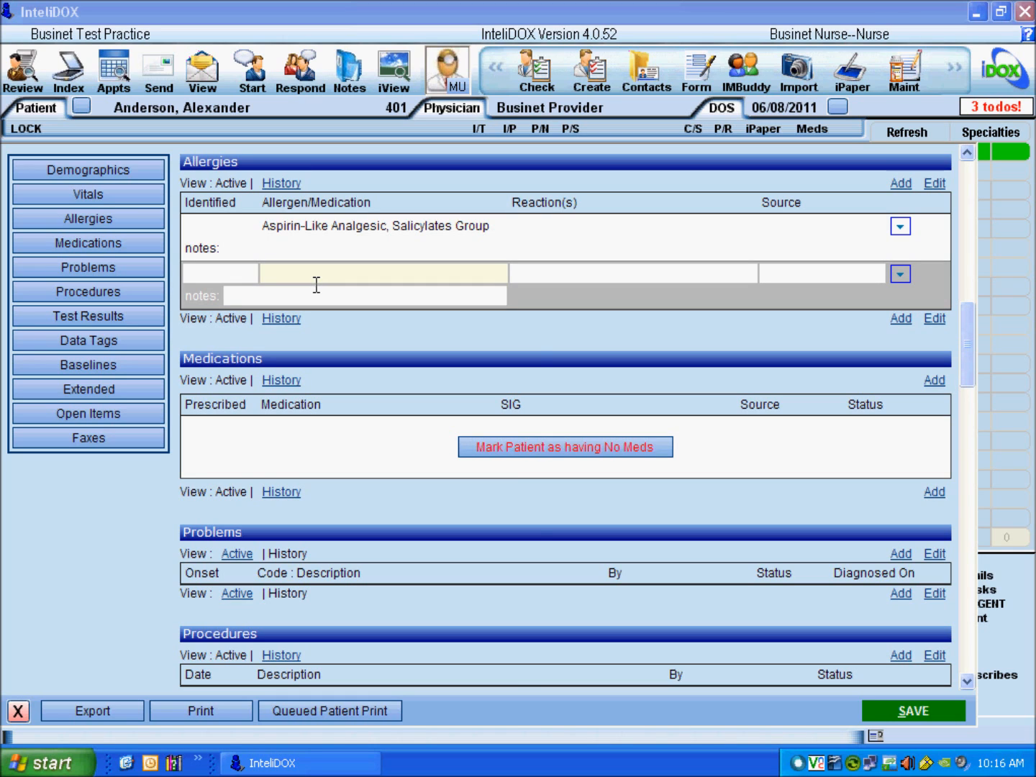
type("pen")
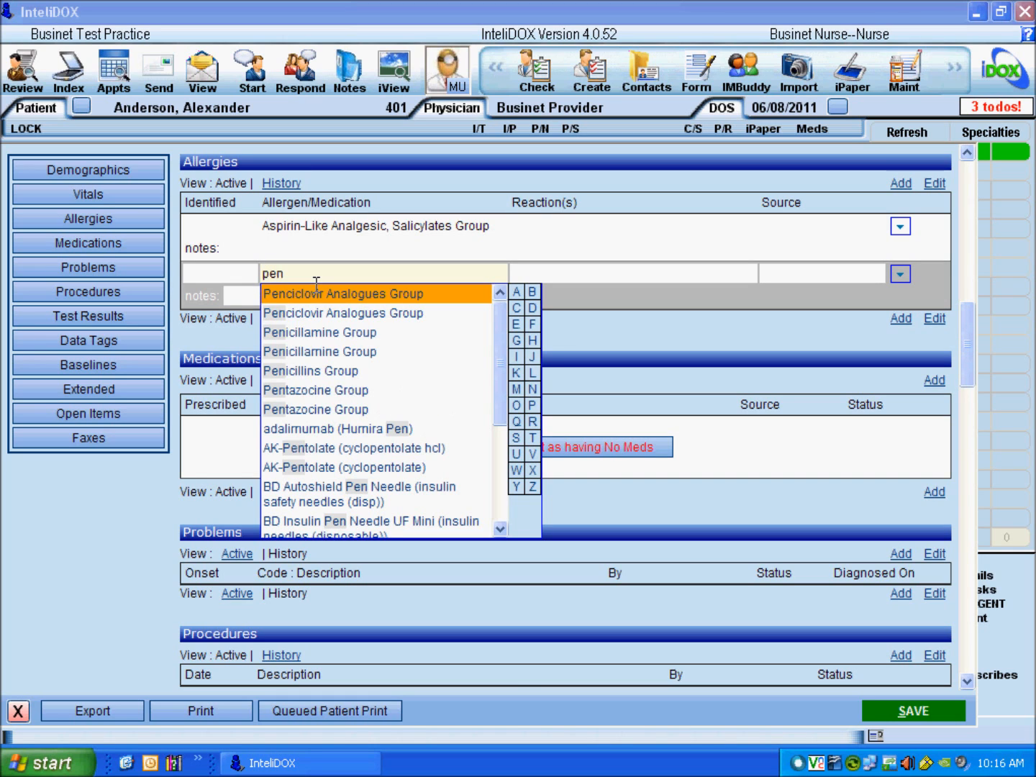
left_click(317, 376)
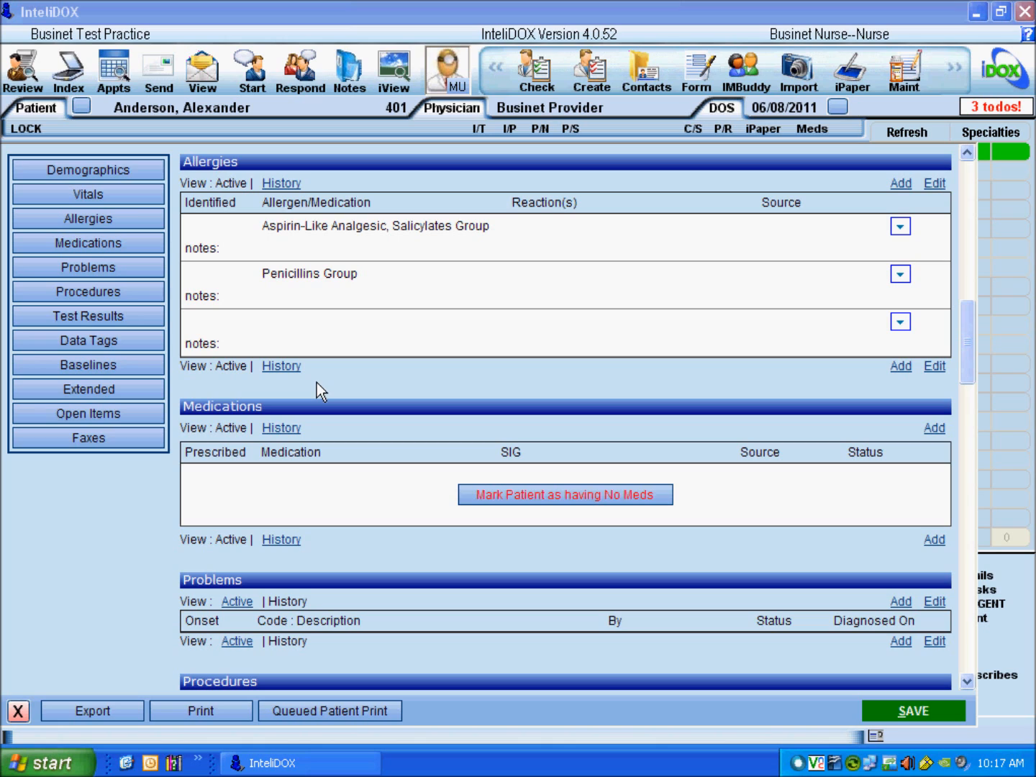
Step: Add wheat and latex as free-text allergies
left_click(294, 325)
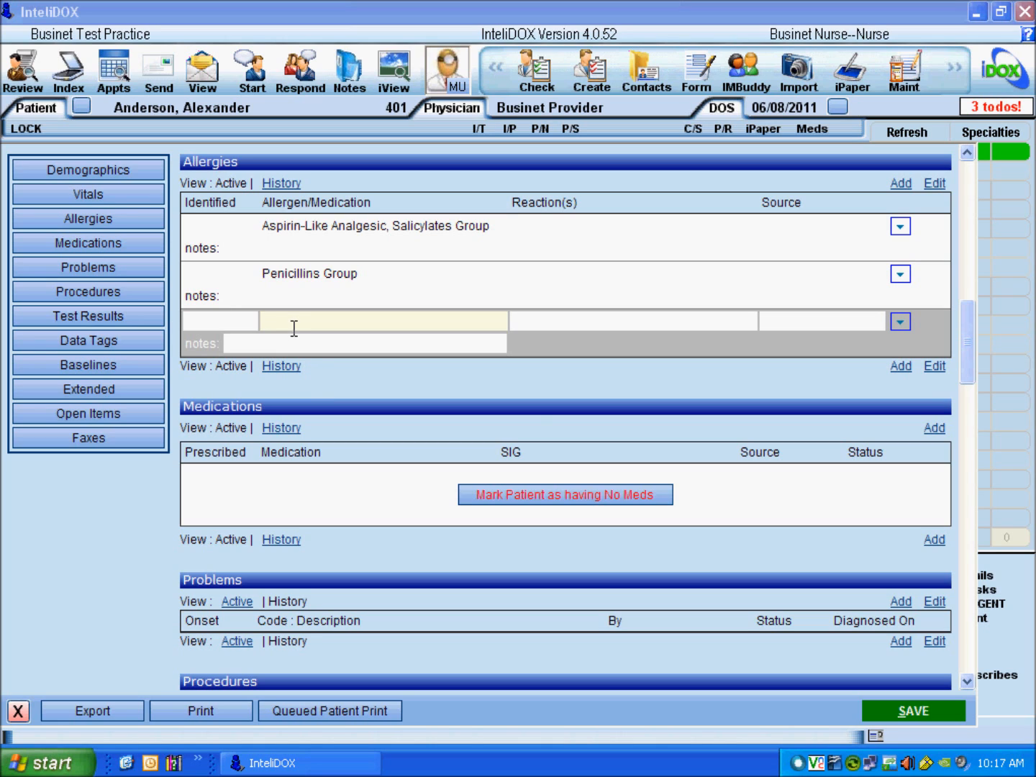
type("wheat")
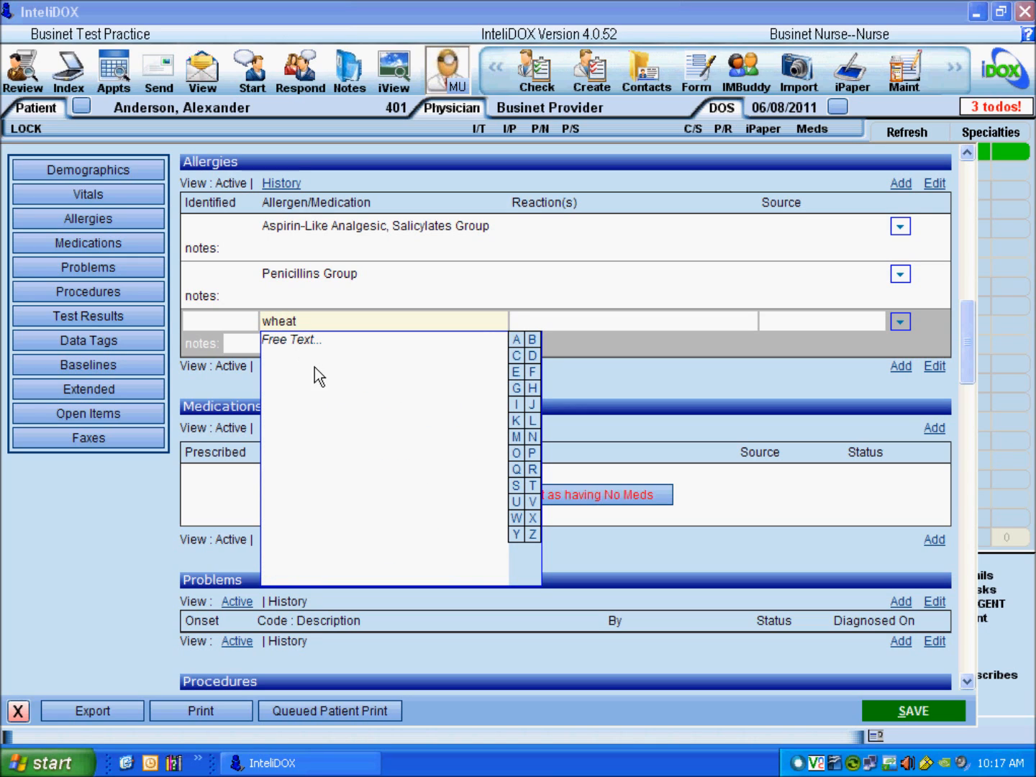
key("Tab")
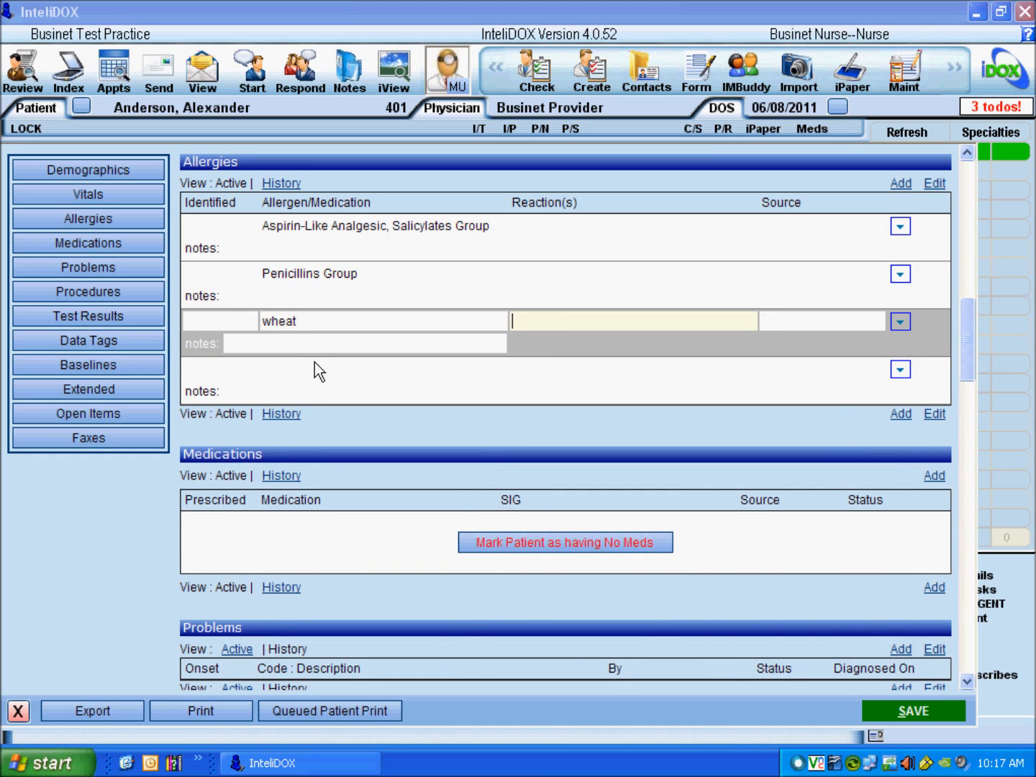
left_click(295, 379)
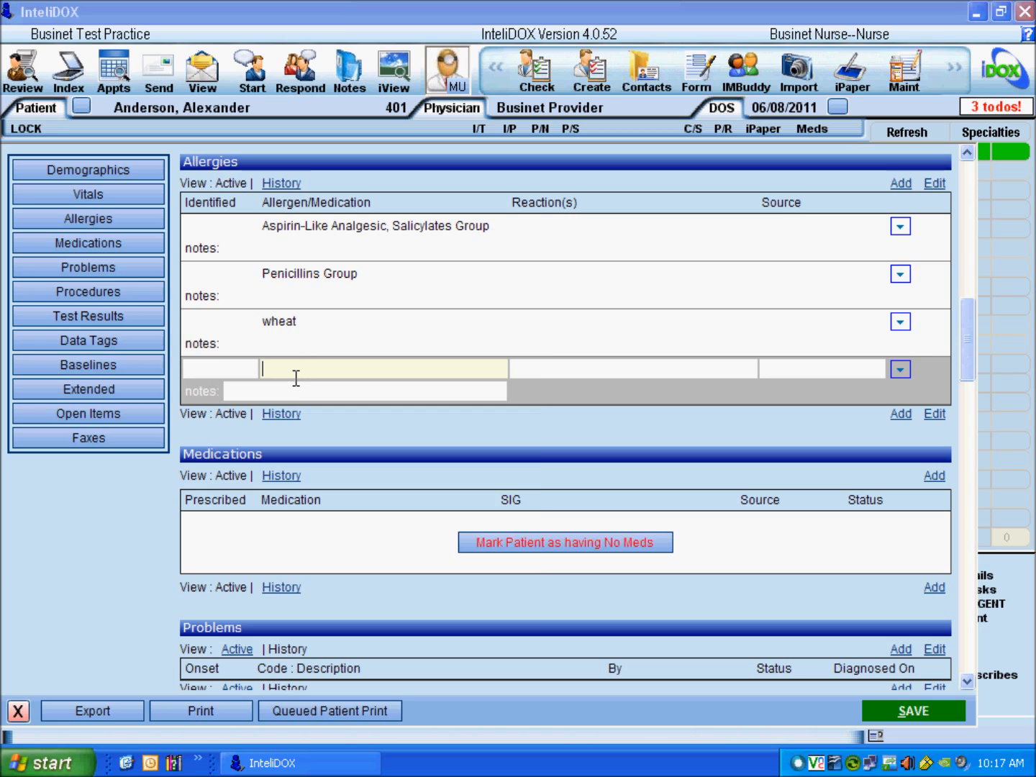
type("latex")
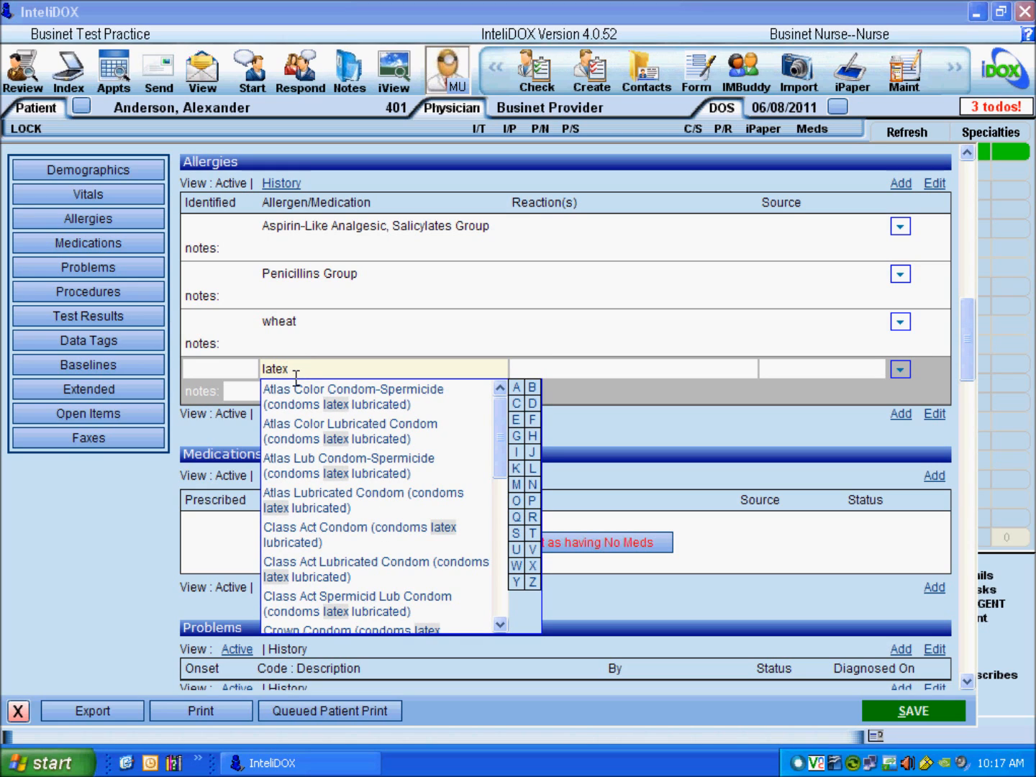
left_click(311, 379)
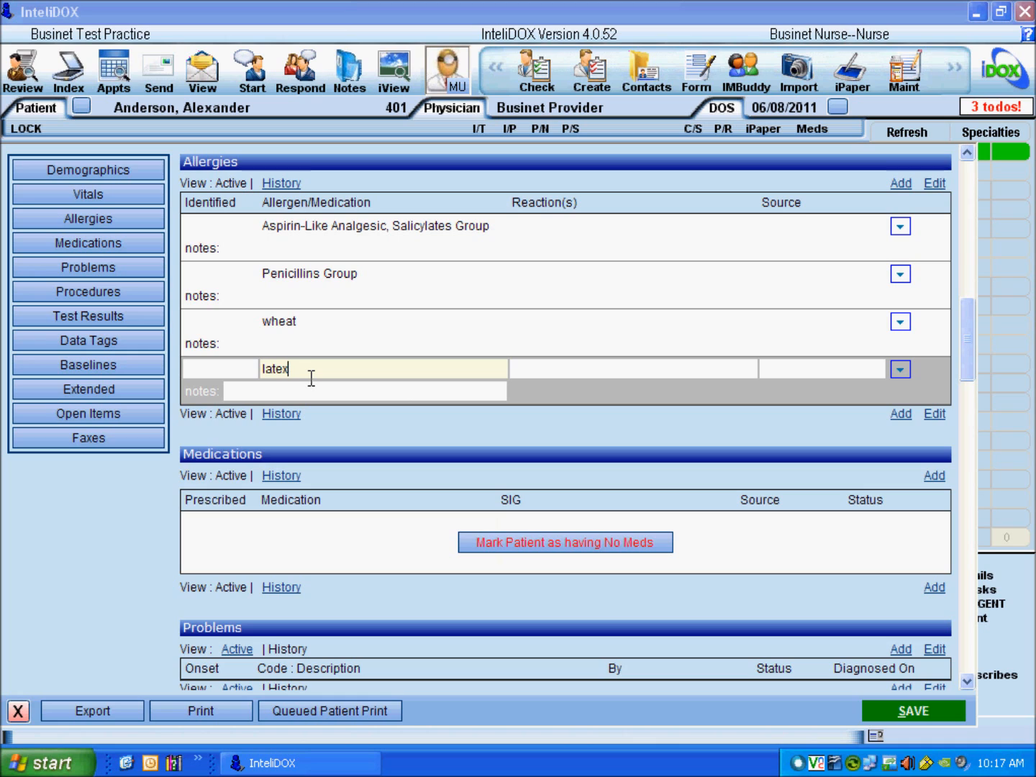
key("Tab")
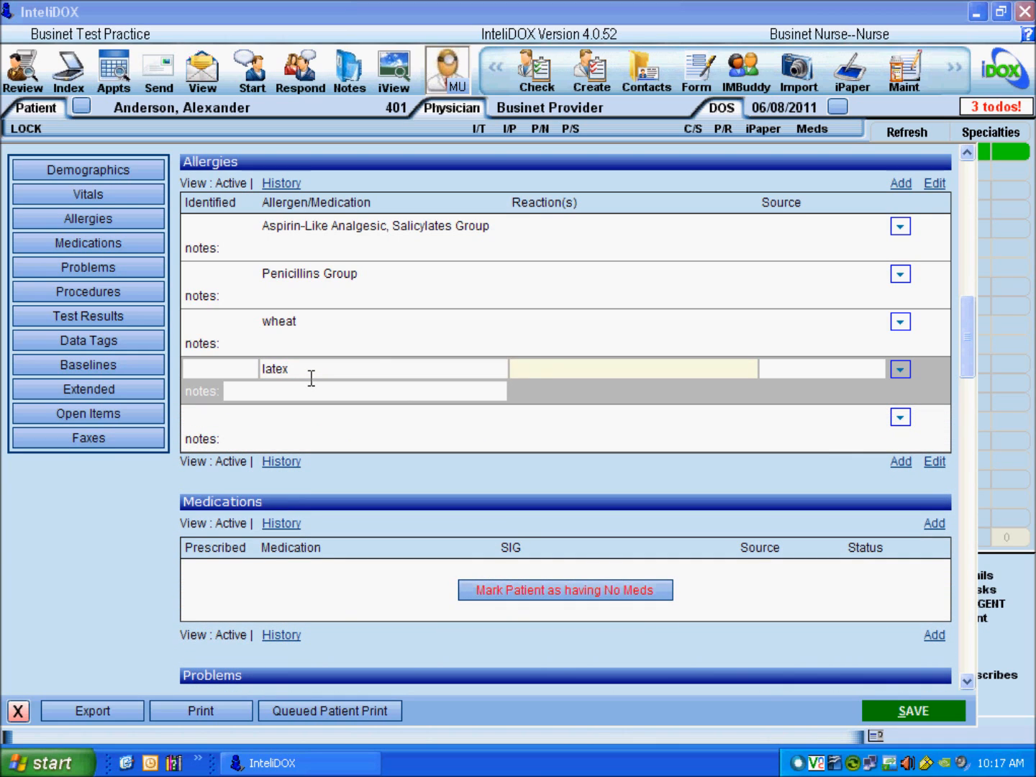
left_click(534, 229)
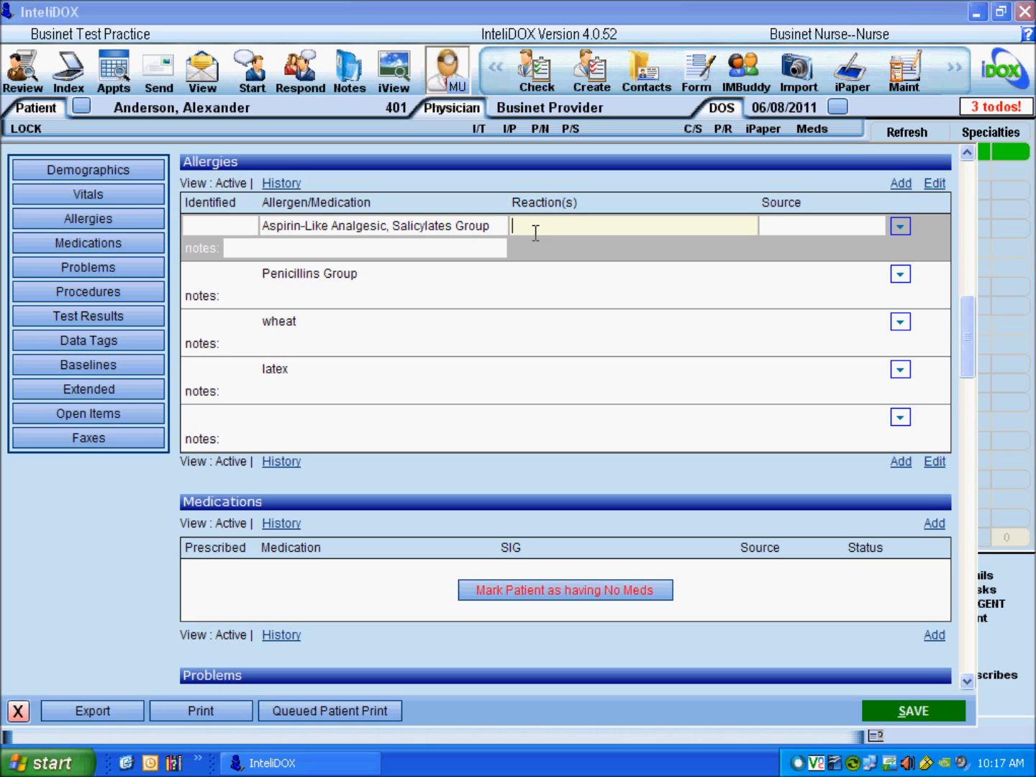
Step: Record rash for the Aspirin allergy and nausea, vomiting for Penicillins Group
left_click(534, 229)
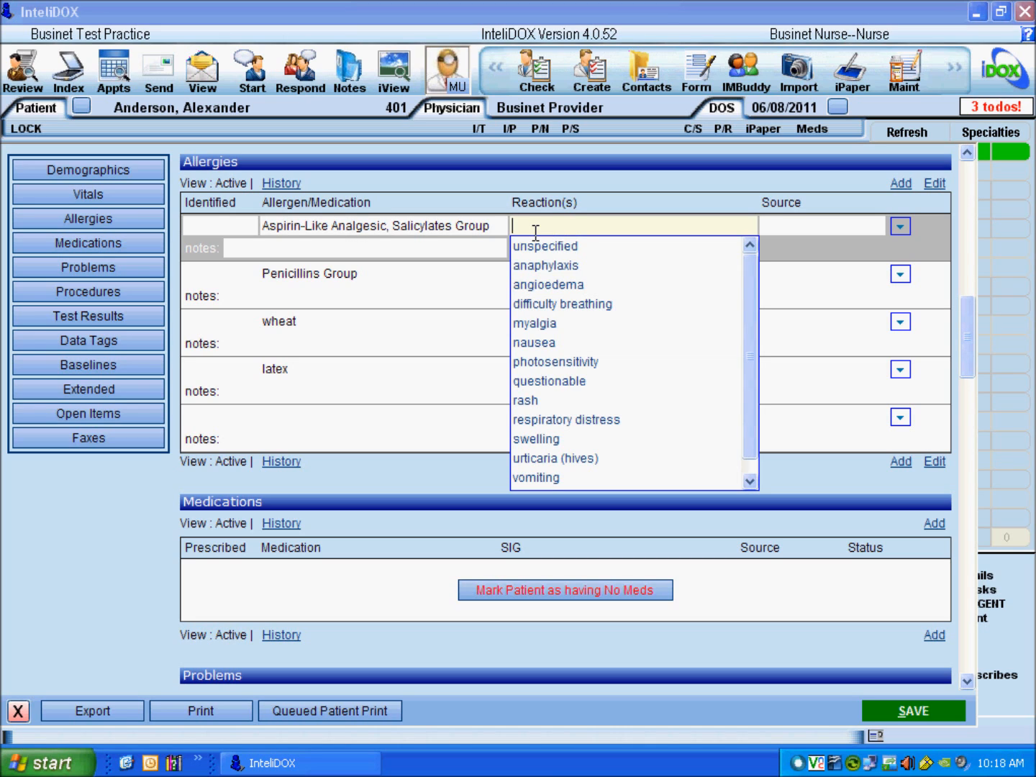
left_click(532, 401)
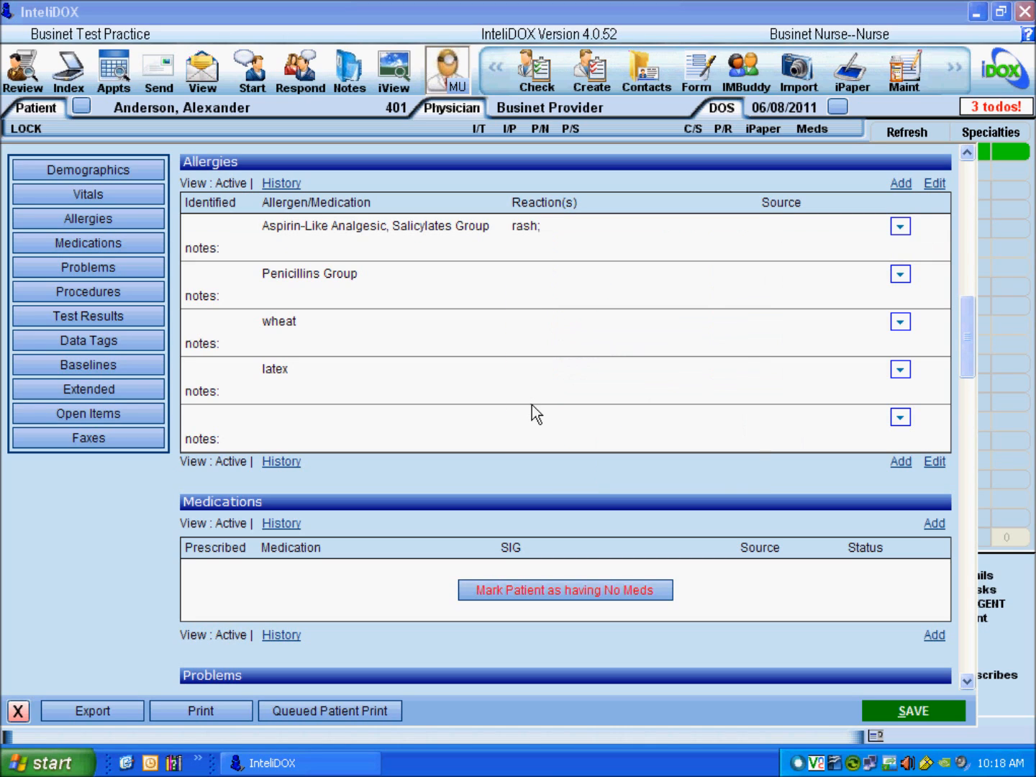
left_click(540, 282)
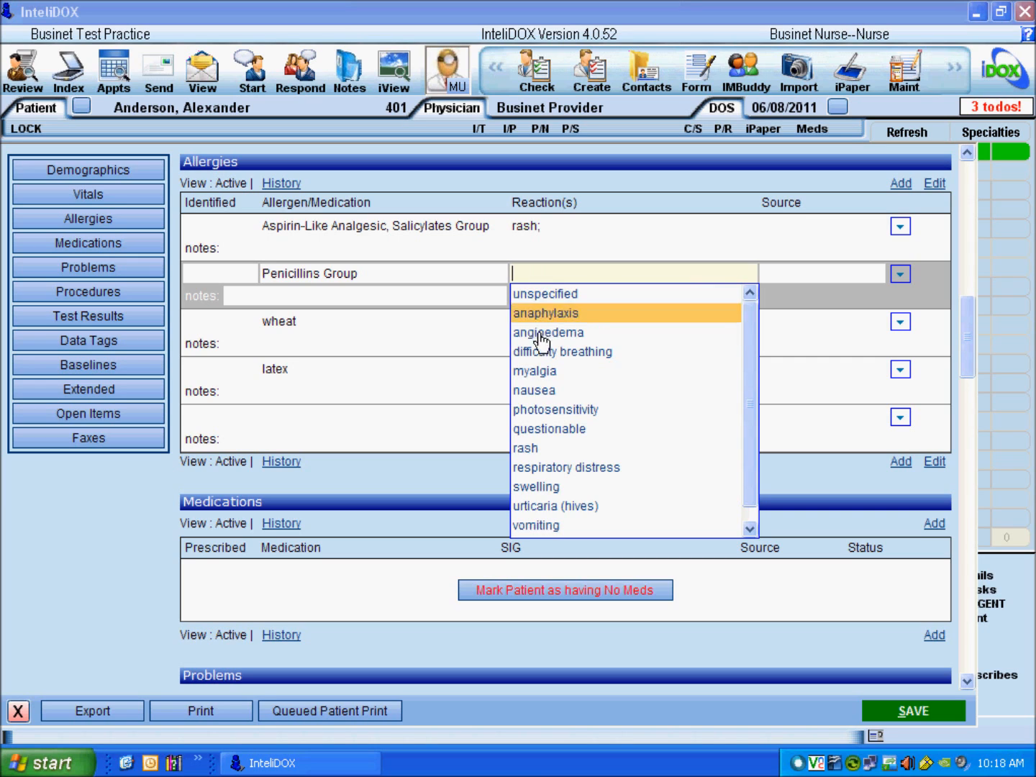
left_click(534, 395)
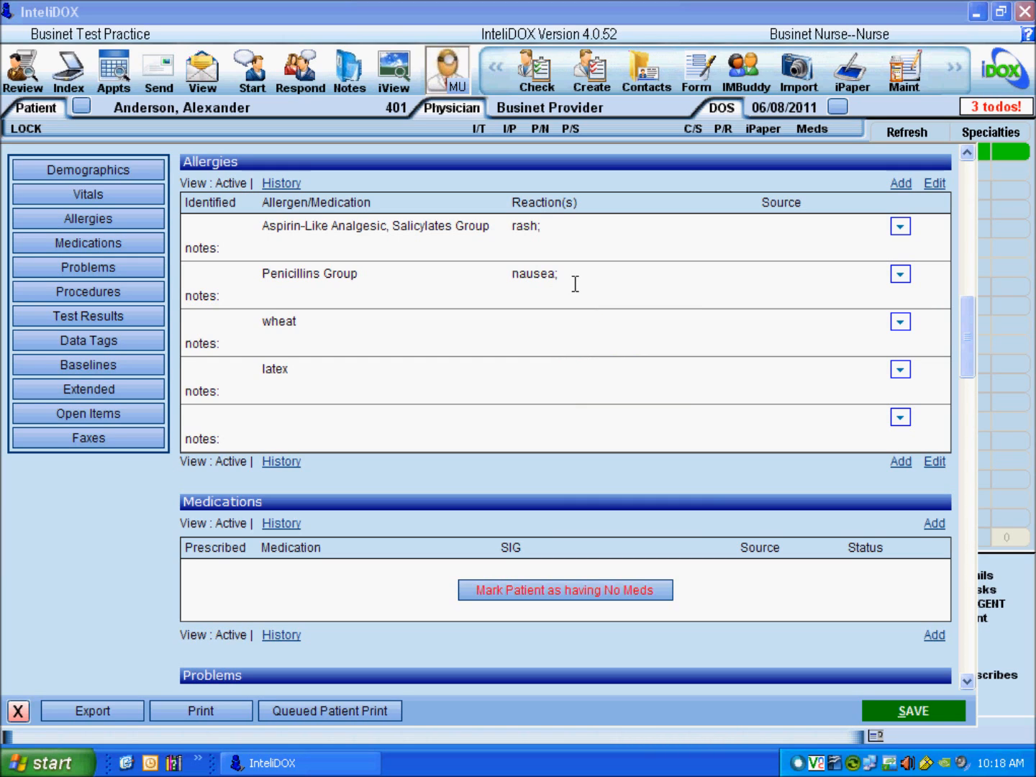
left_click(575, 284)
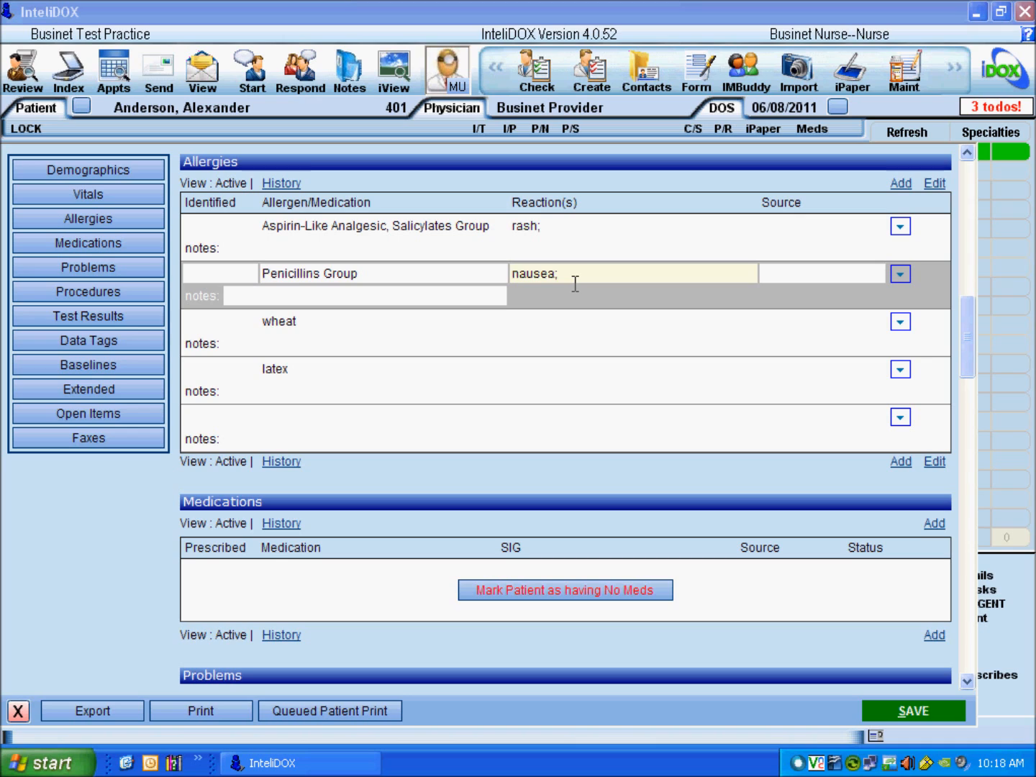
type("v")
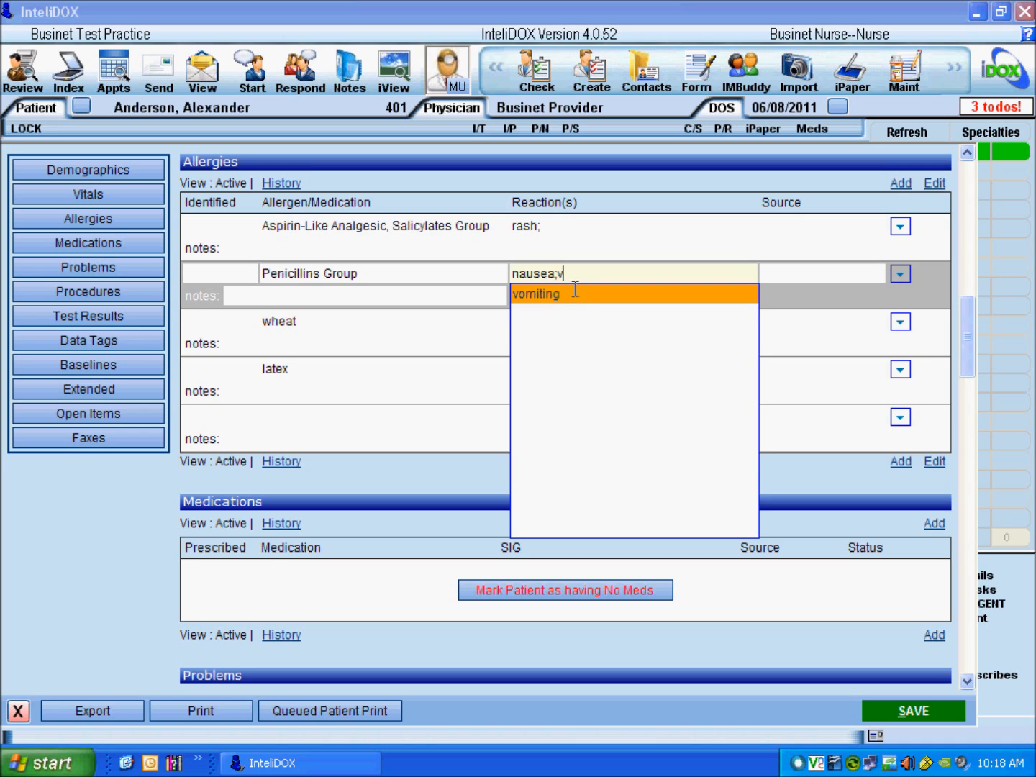
left_click(564, 301)
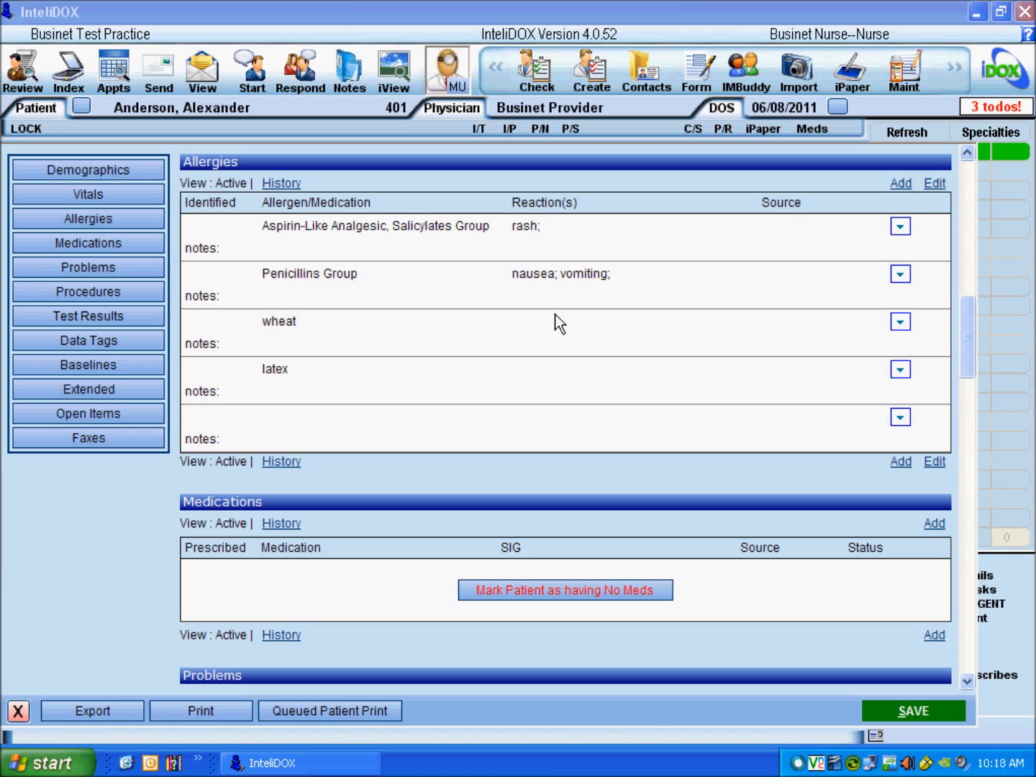
Step: Set the Aspirin allergy source to the provider and Penicillins source to patient
left_click(786, 232)
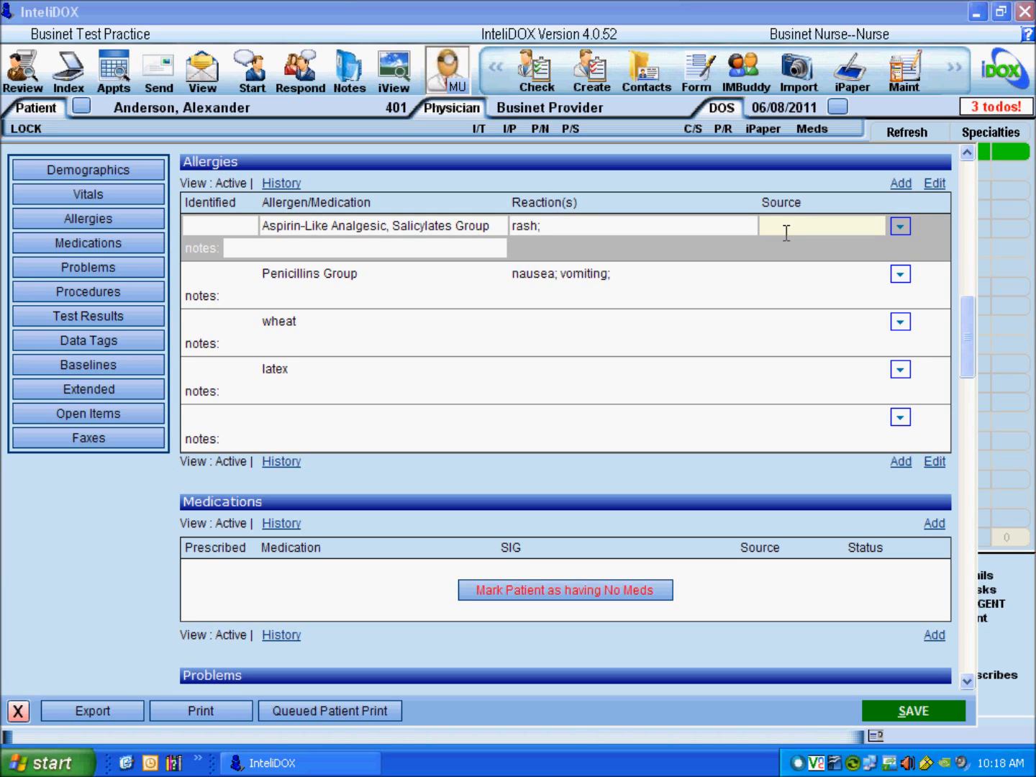
left_click(785, 229)
left_click(793, 256)
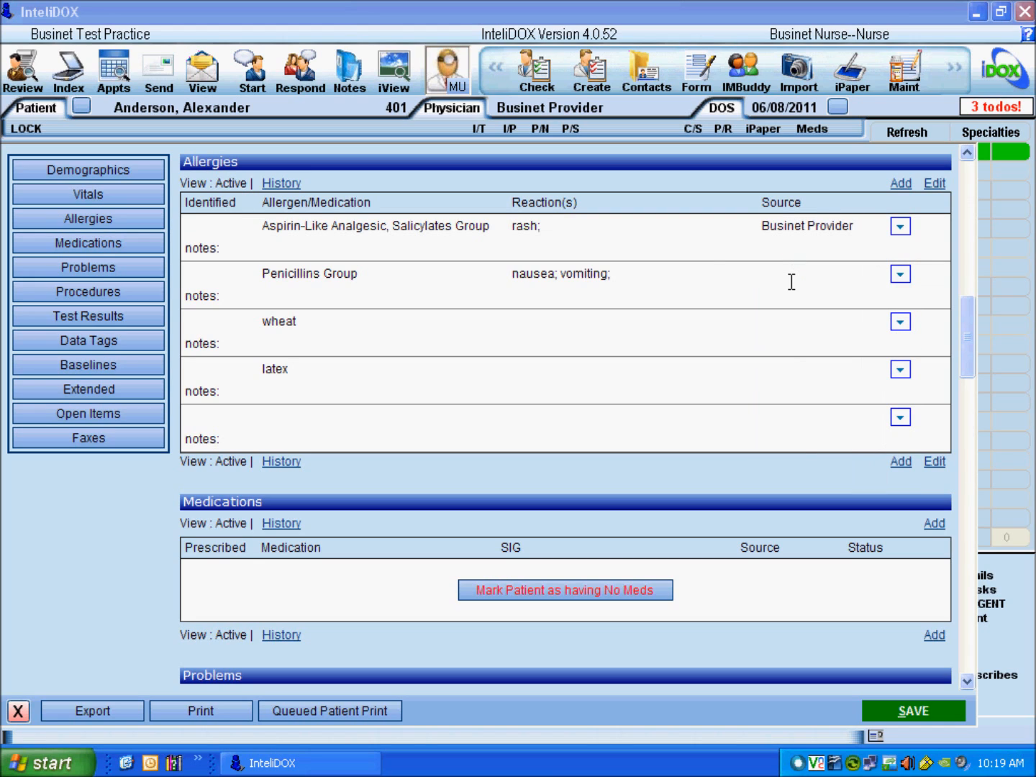
left_click(791, 281)
type("patient")
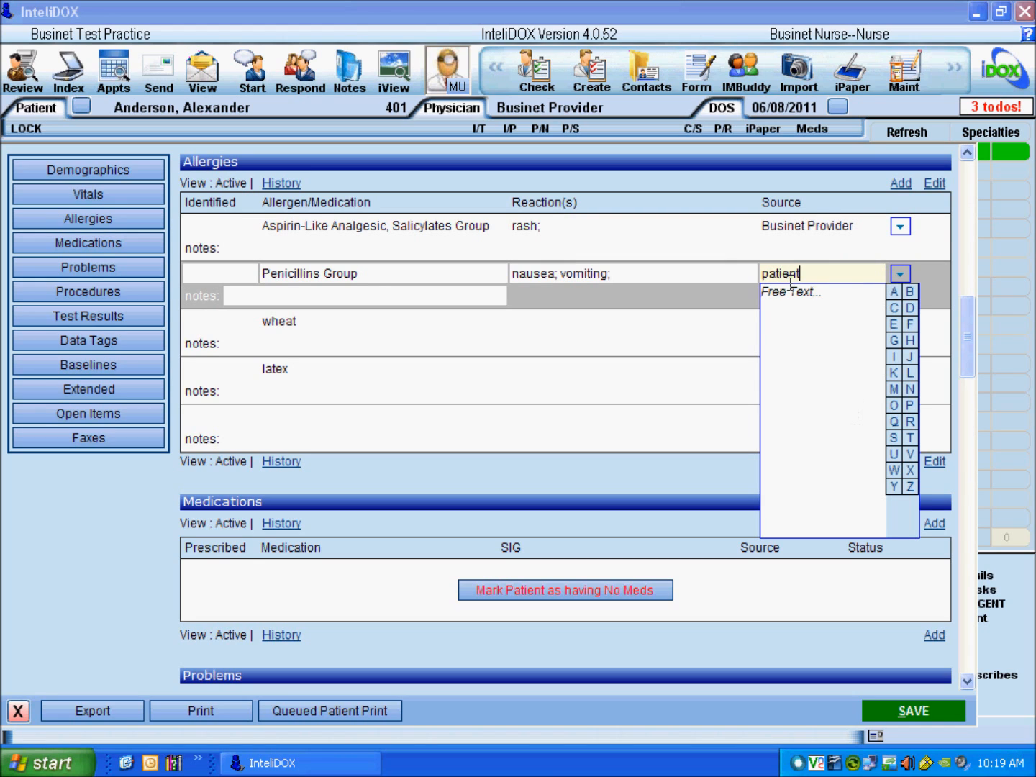
left_click(580, 331)
Step: Give wheat reaction nausea from patient, and latex reaction anaphylaxis from the provider
left_click(548, 332)
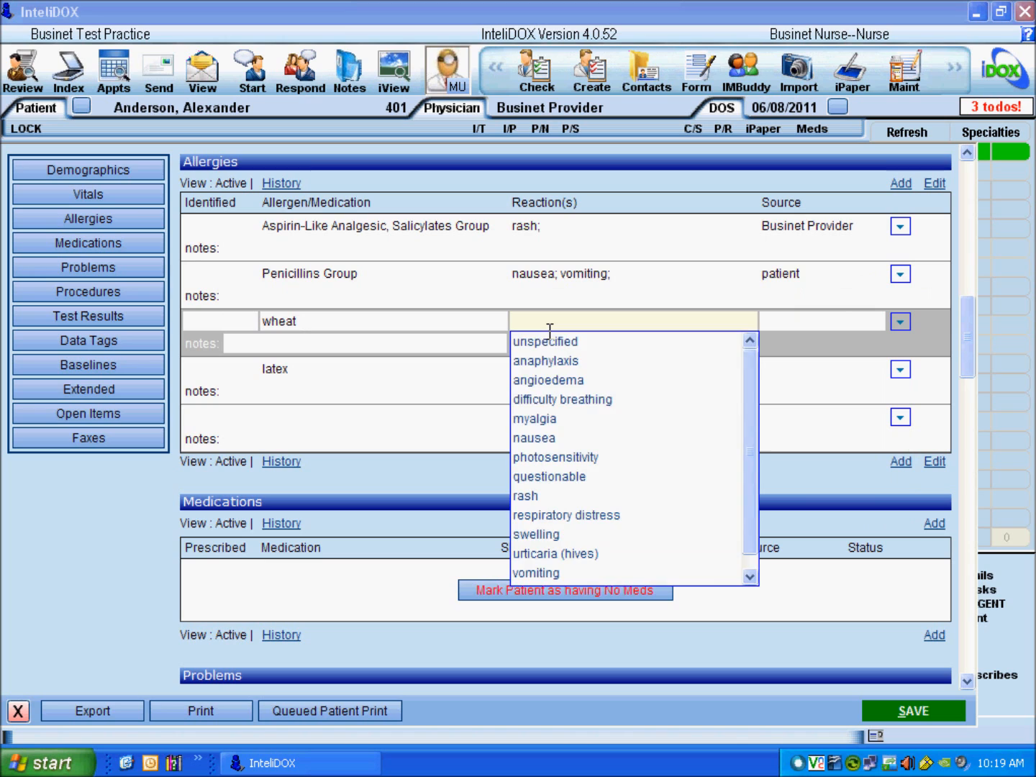
left_click(546, 434)
left_click(792, 332)
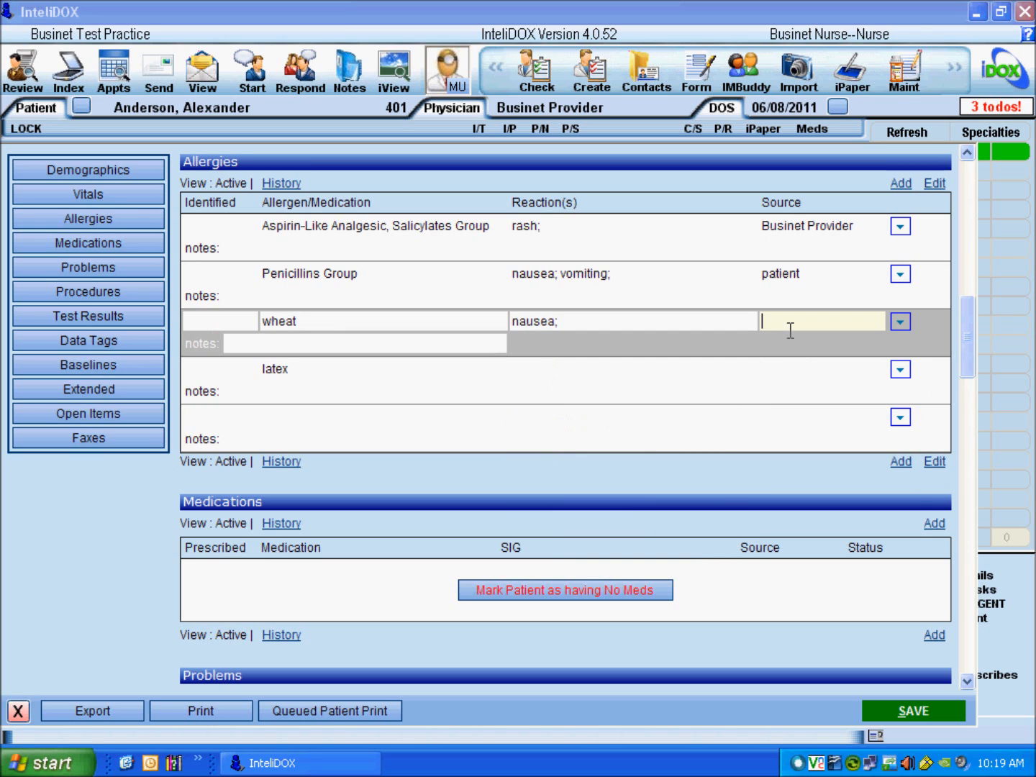
type("patient")
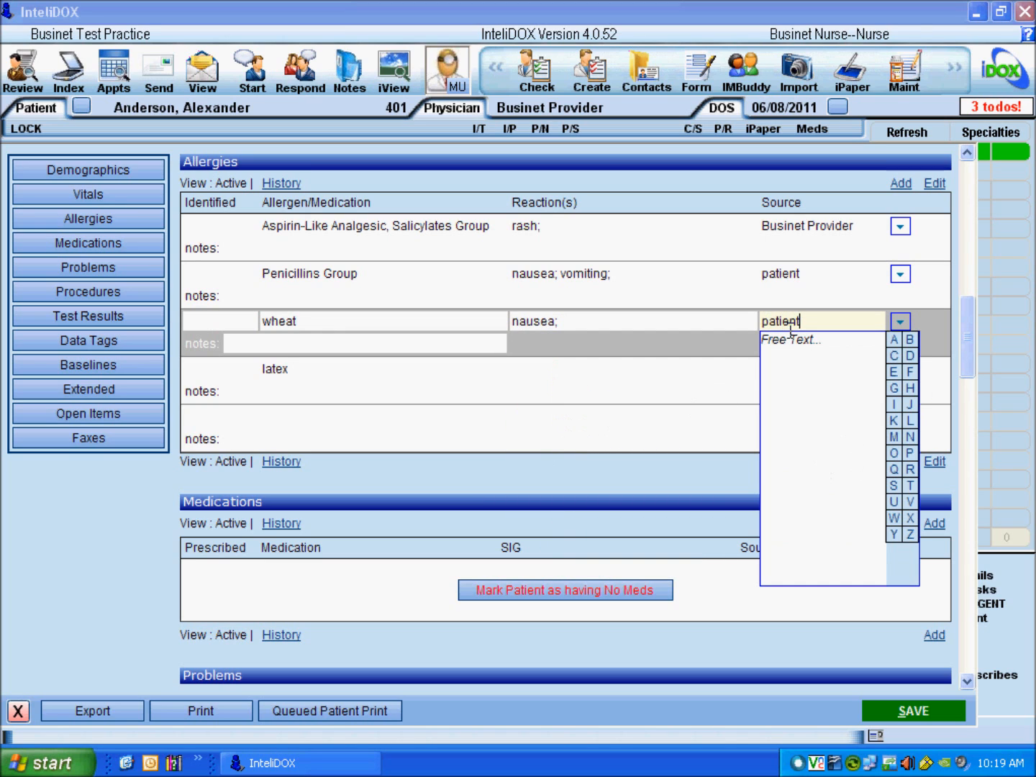
left_click(546, 377)
left_click(546, 377)
left_click(548, 409)
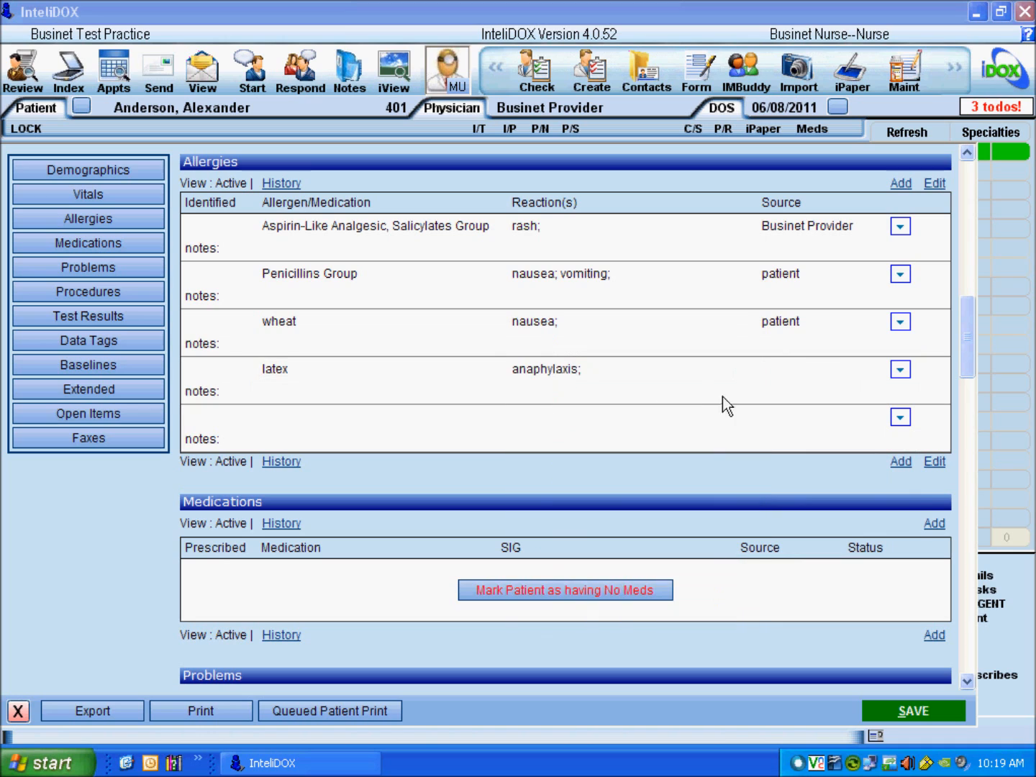
left_click(787, 369)
left_click(805, 389)
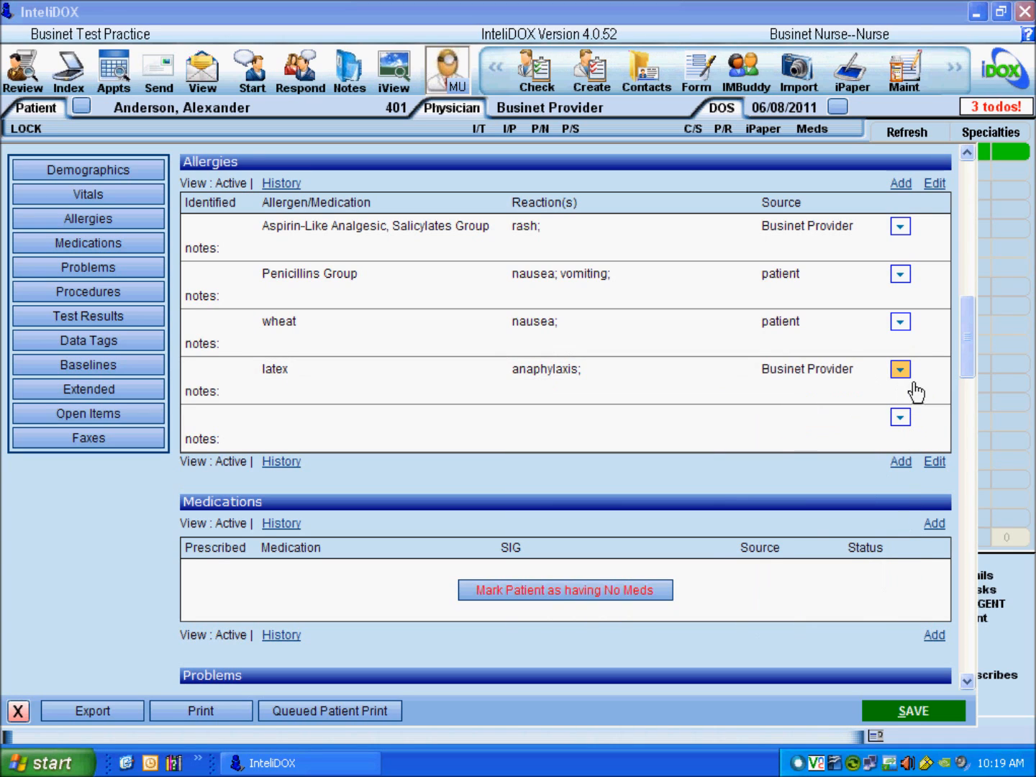
Step: Mark the latex allergy Severe and move it to the top of the list
left_click(908, 375)
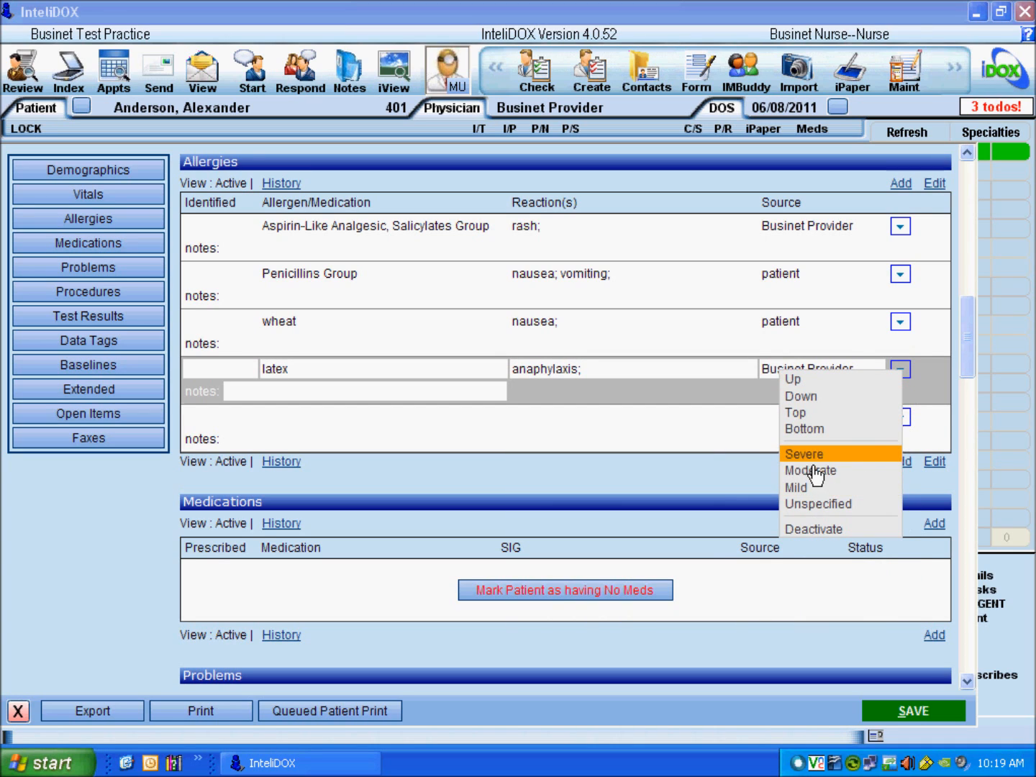
left_click(813, 453)
left_click(907, 379)
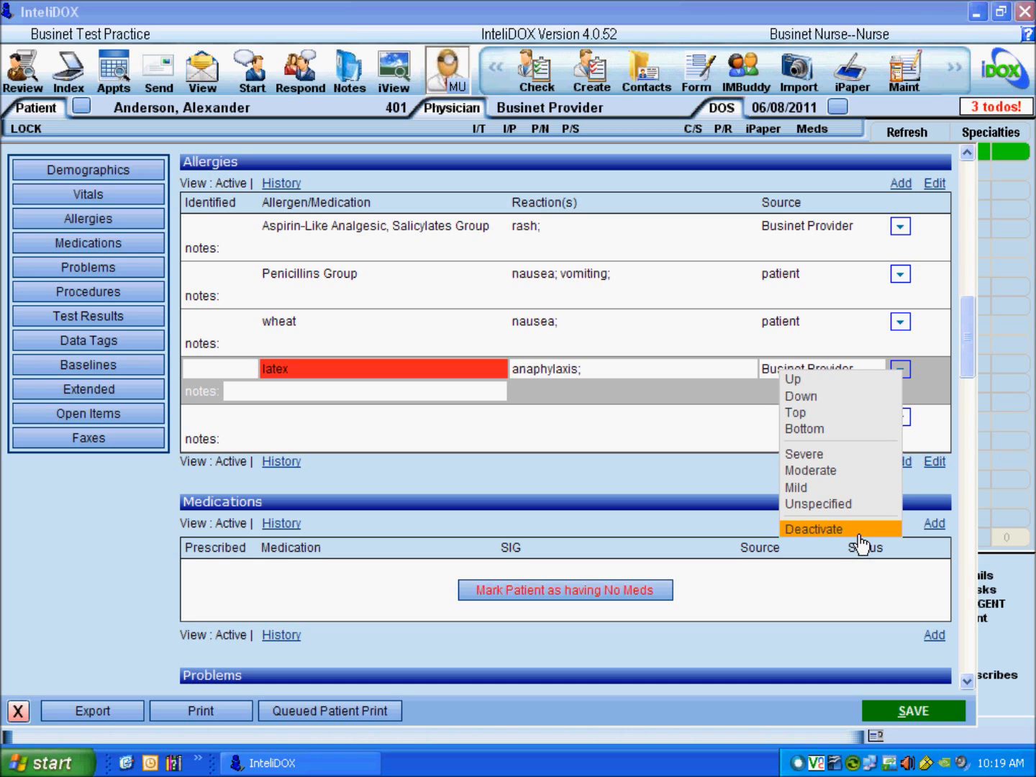
left_click(826, 386)
left_click(903, 323)
left_click(816, 365)
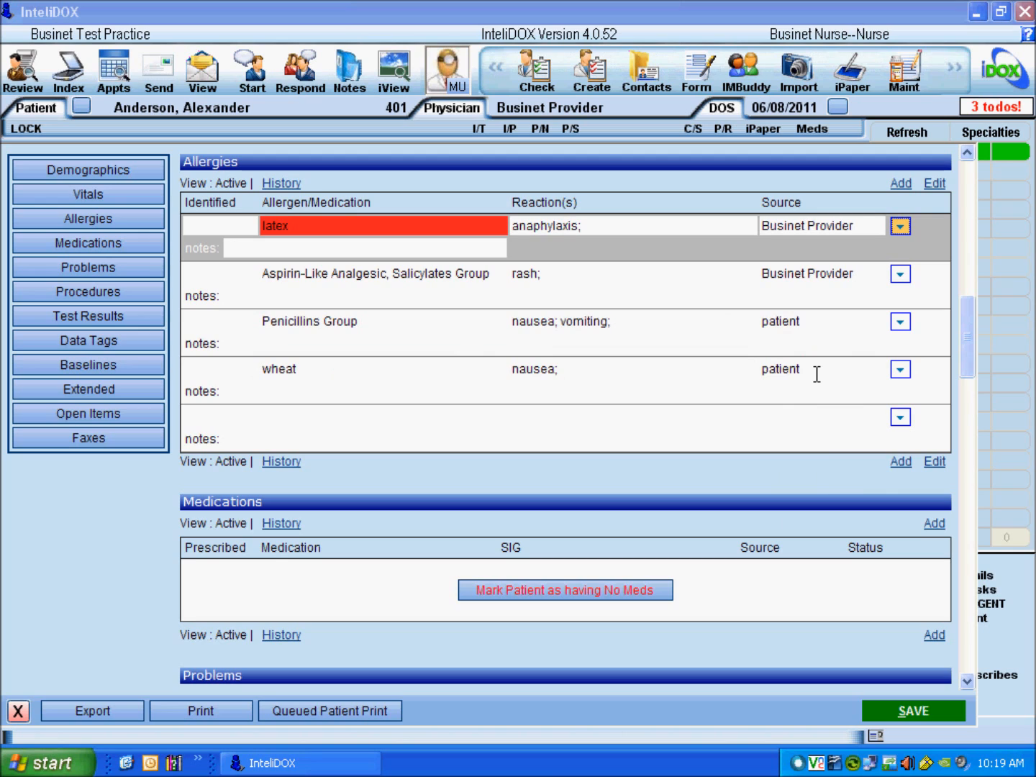
Step: Add the note 'non-latex gloves only!' to latex and save the allergies
left_click(254, 253)
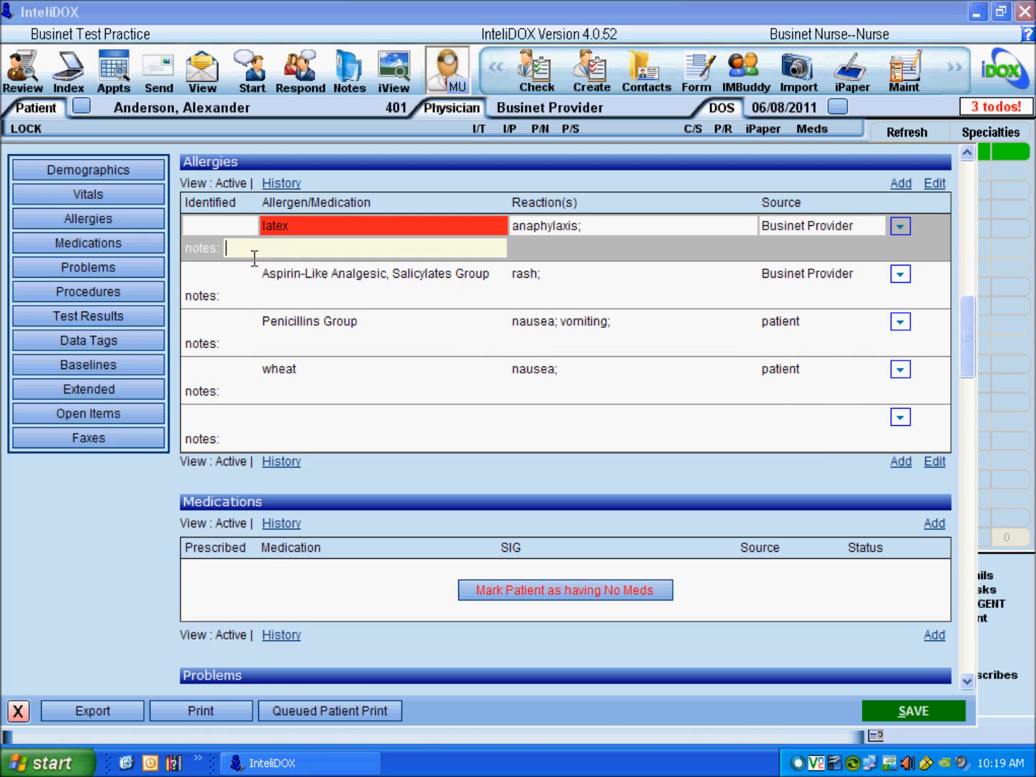
type("non-latex gloves only!")
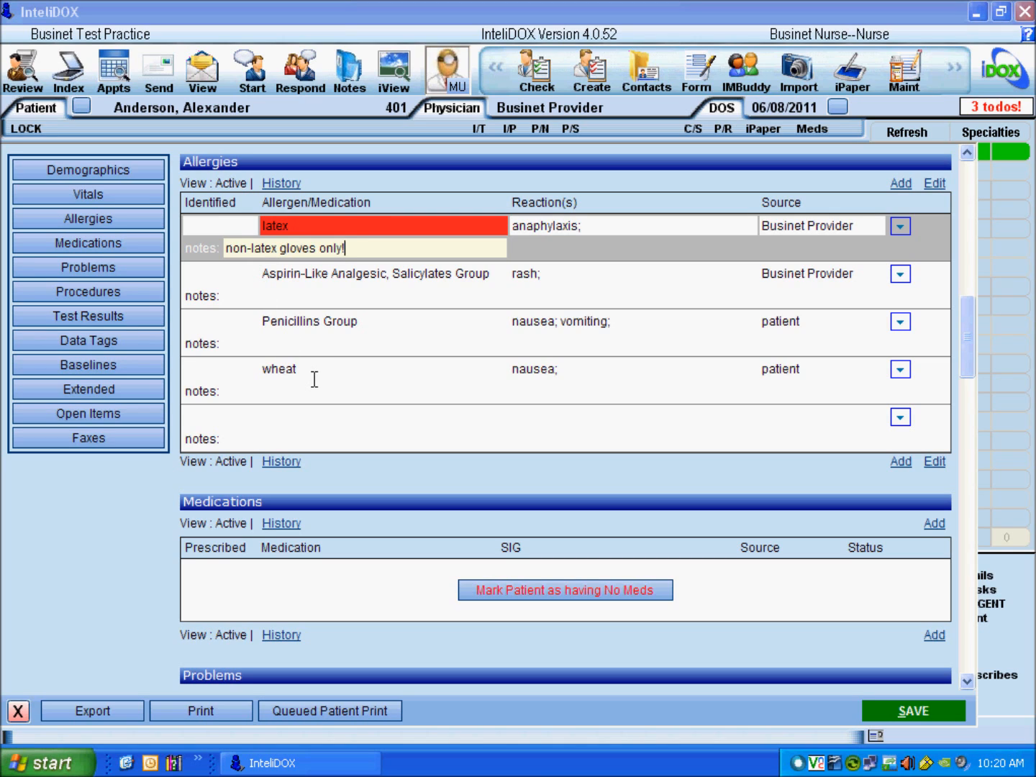
left_click(314, 428)
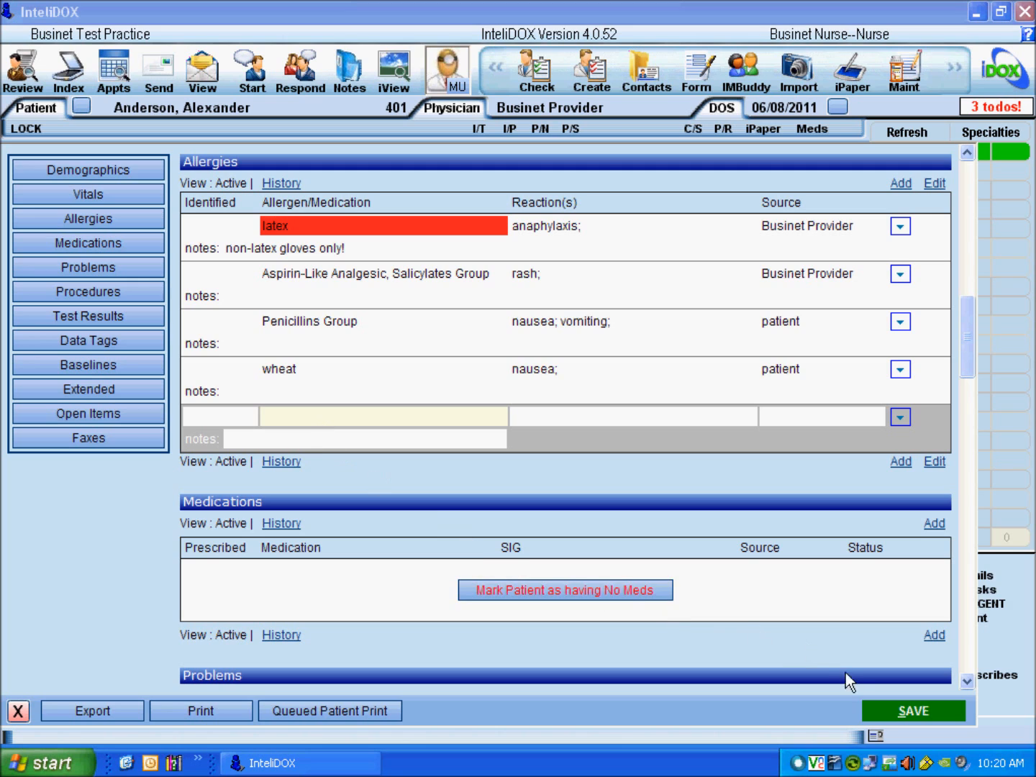
left_click(895, 723)
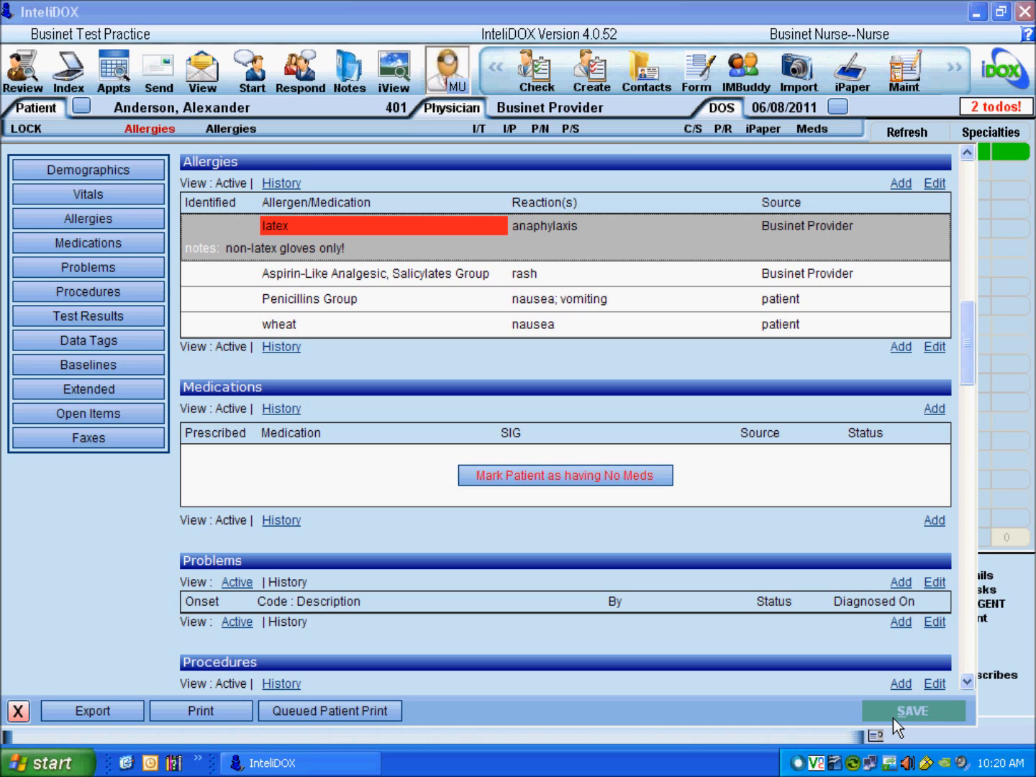
Step: Scroll the patient summary so the still-empty Medications section sits at the top
left_click(93, 266)
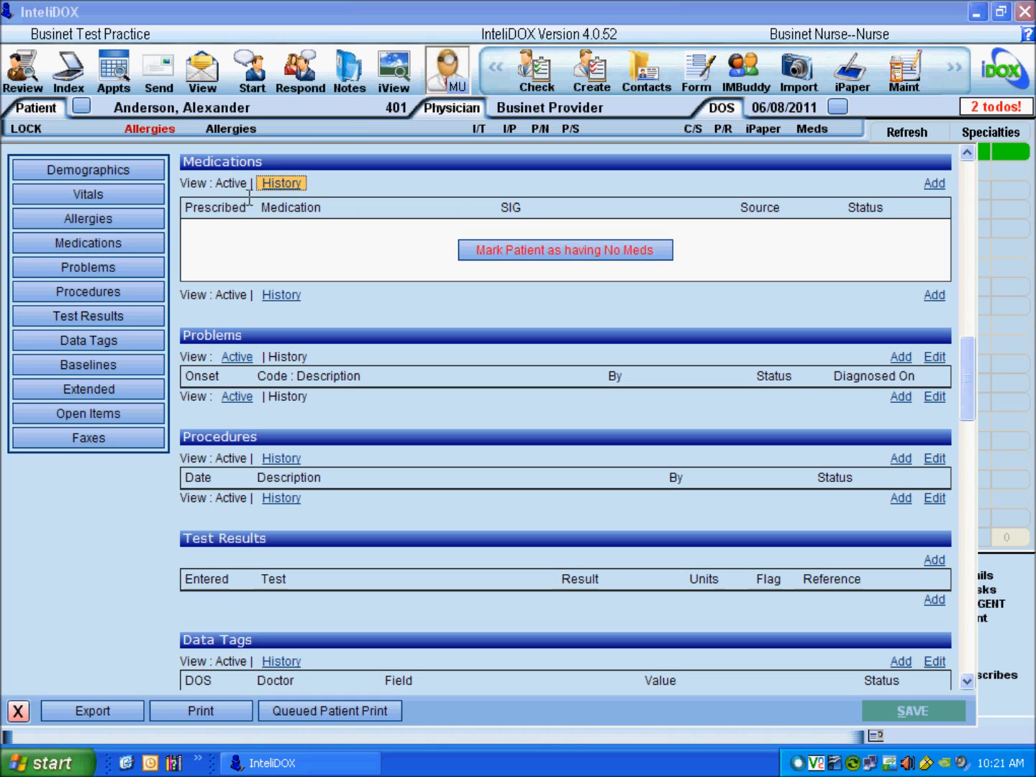
Step: Close the empty Meds screen unchanged and mark the patient as having no medications
left_click(945, 196)
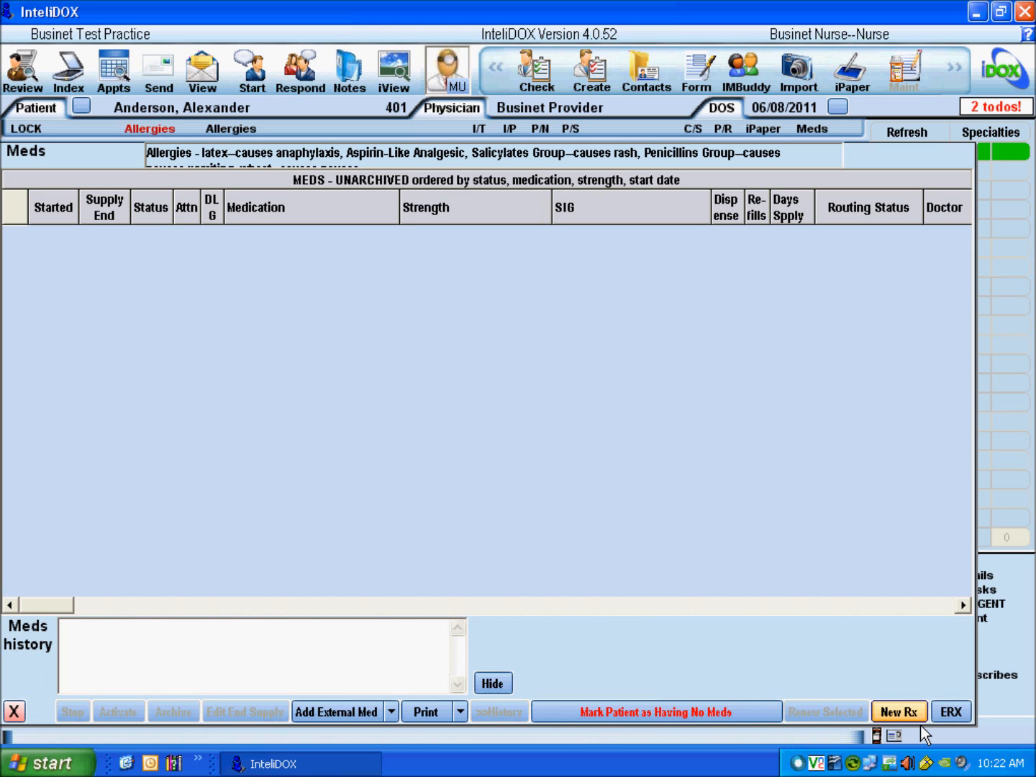
left_click(25, 719)
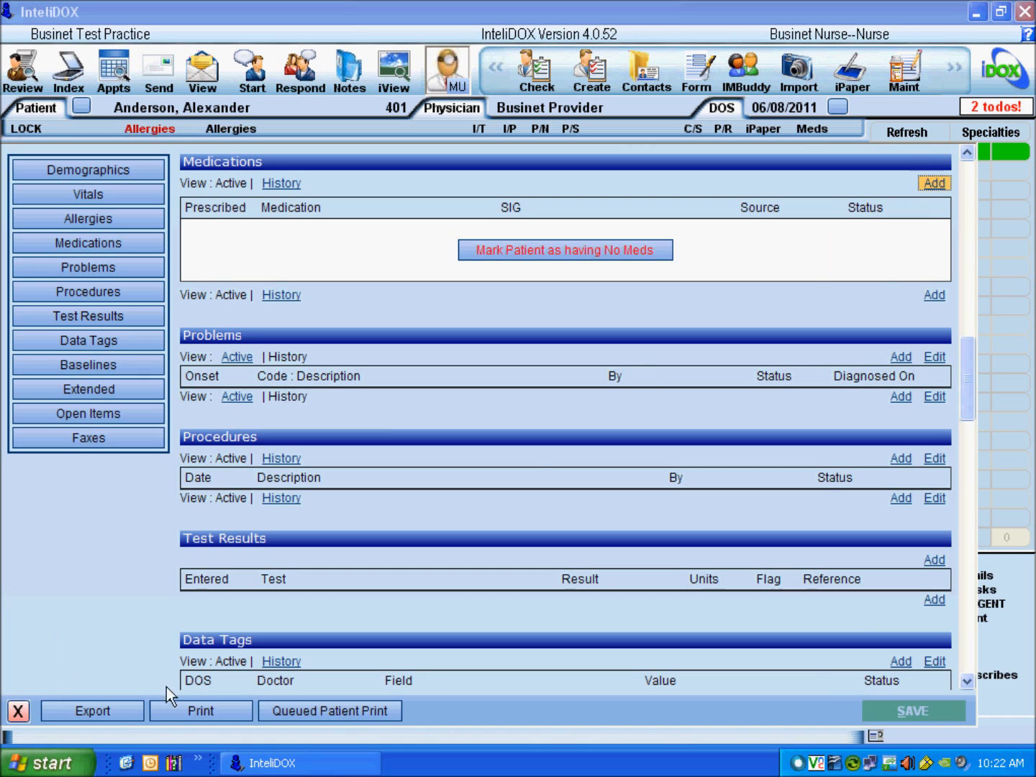
left_click(596, 264)
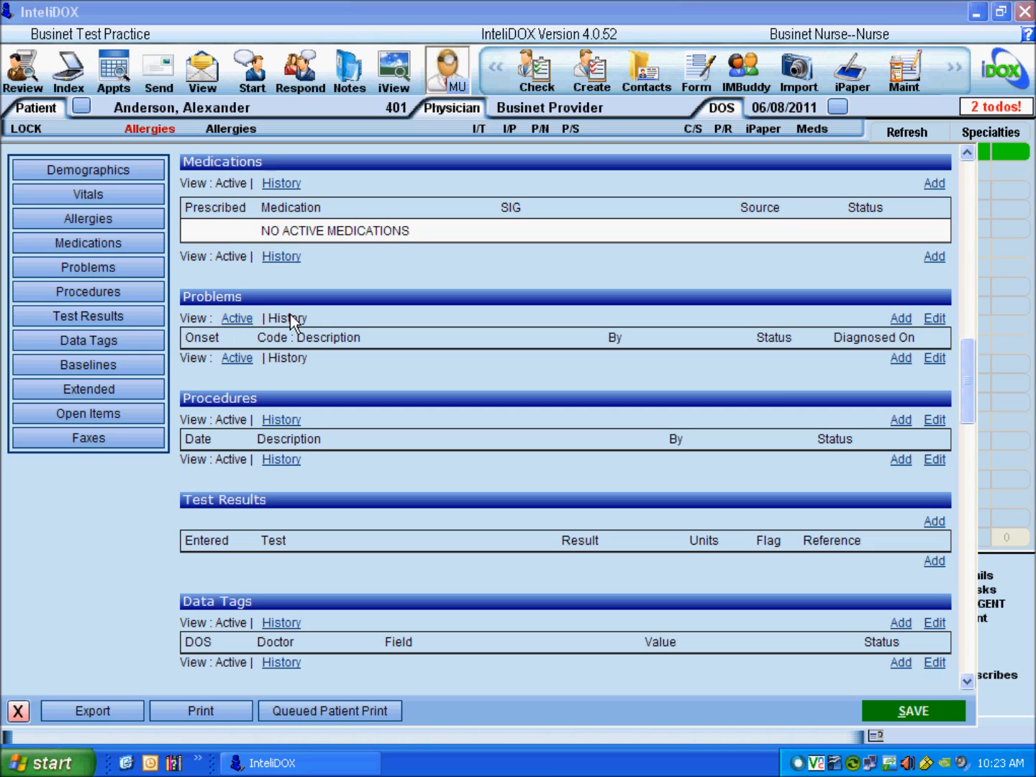
Step: Start a new problem with today's onset date, code V70.0 routine general medical examination, and Businet Provider
left_click(906, 323)
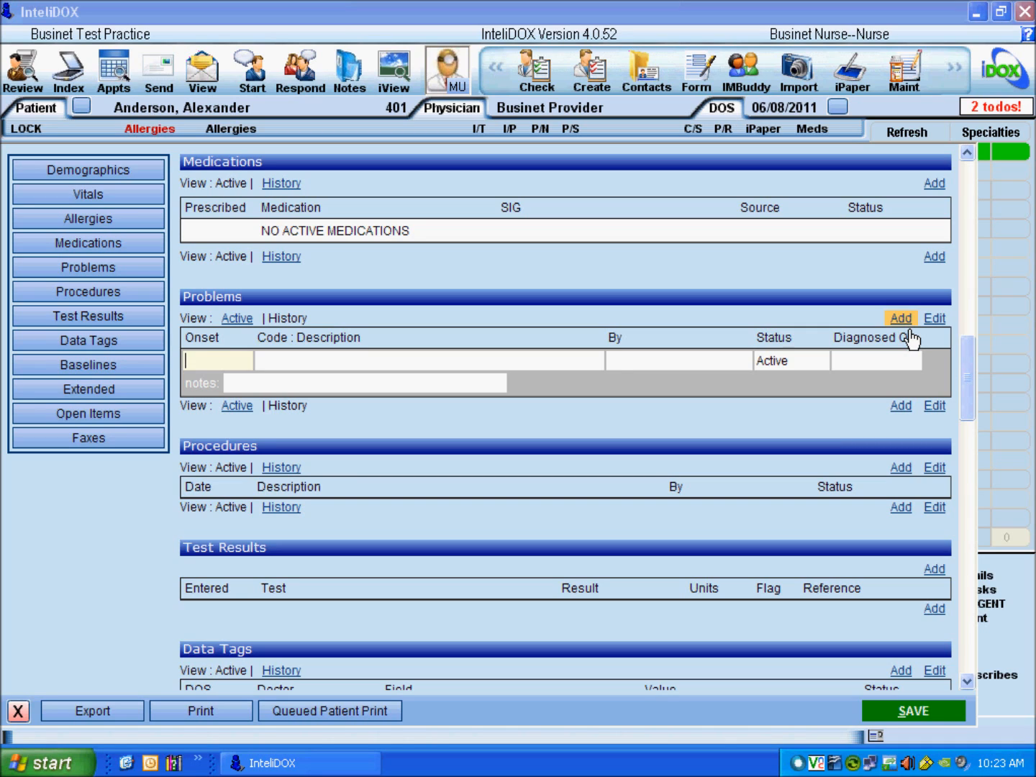
key("t")
left_click(300, 368)
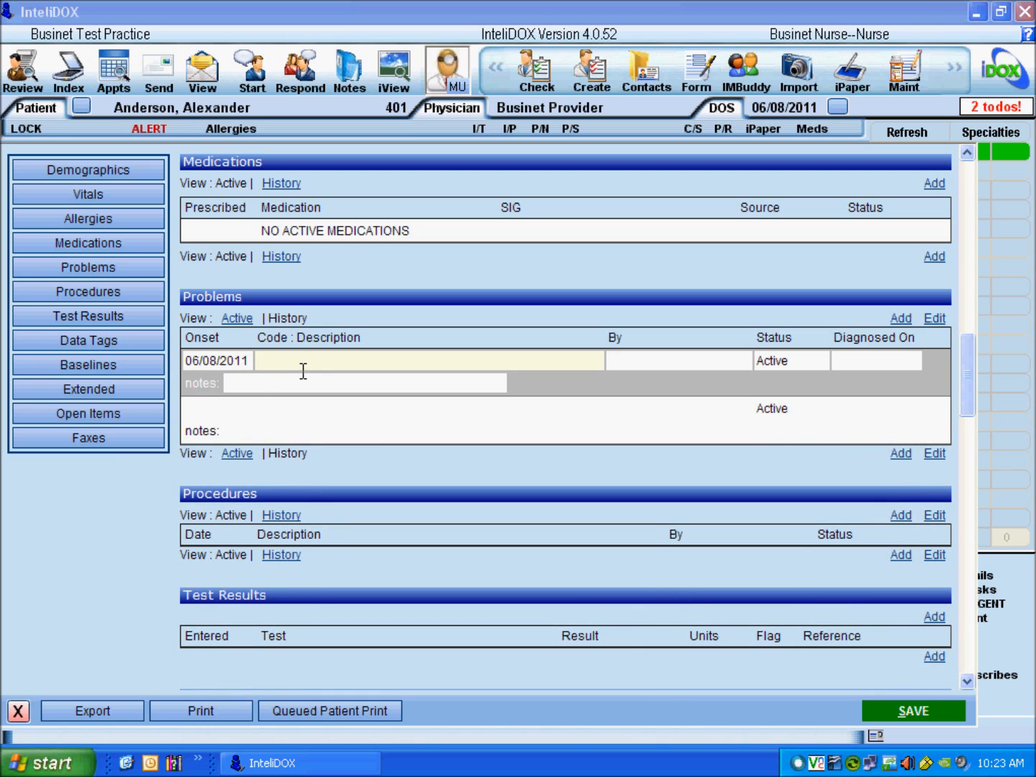
type("v70.0")
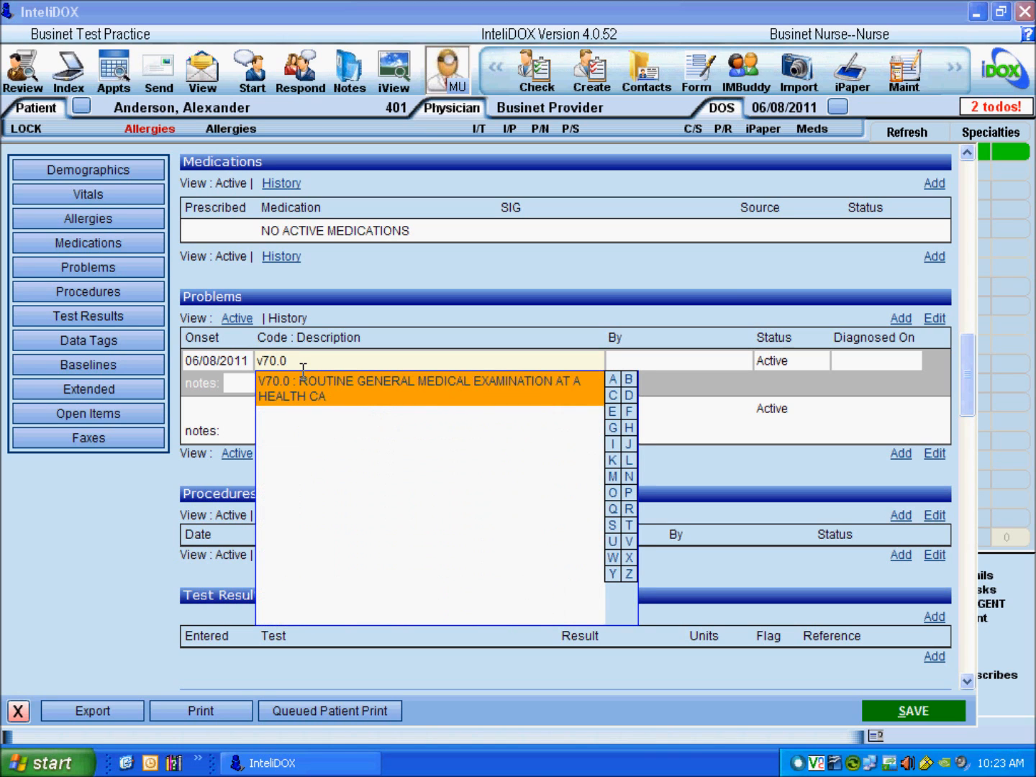
left_click(368, 401)
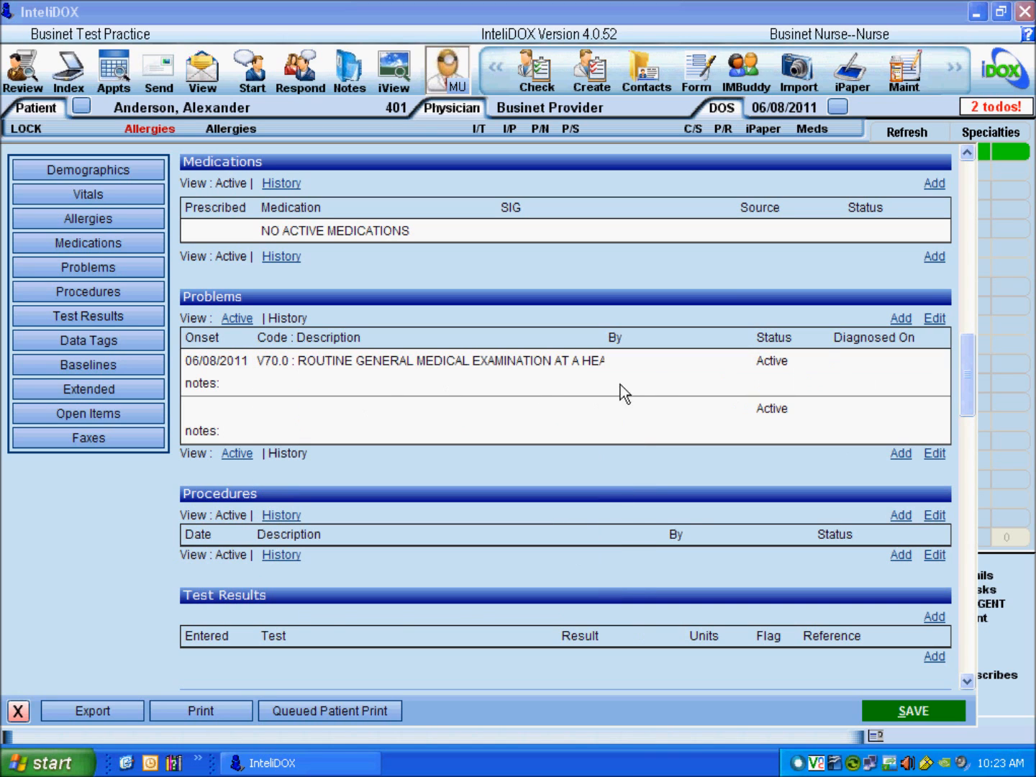
left_click(656, 369)
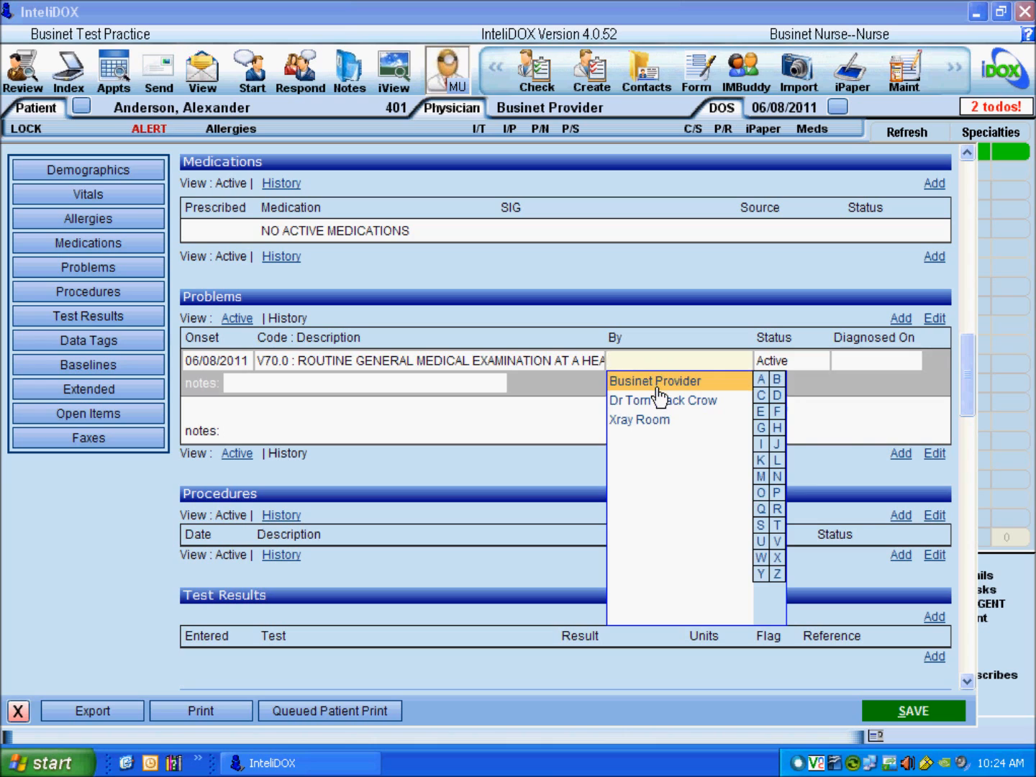
left_click(656, 384)
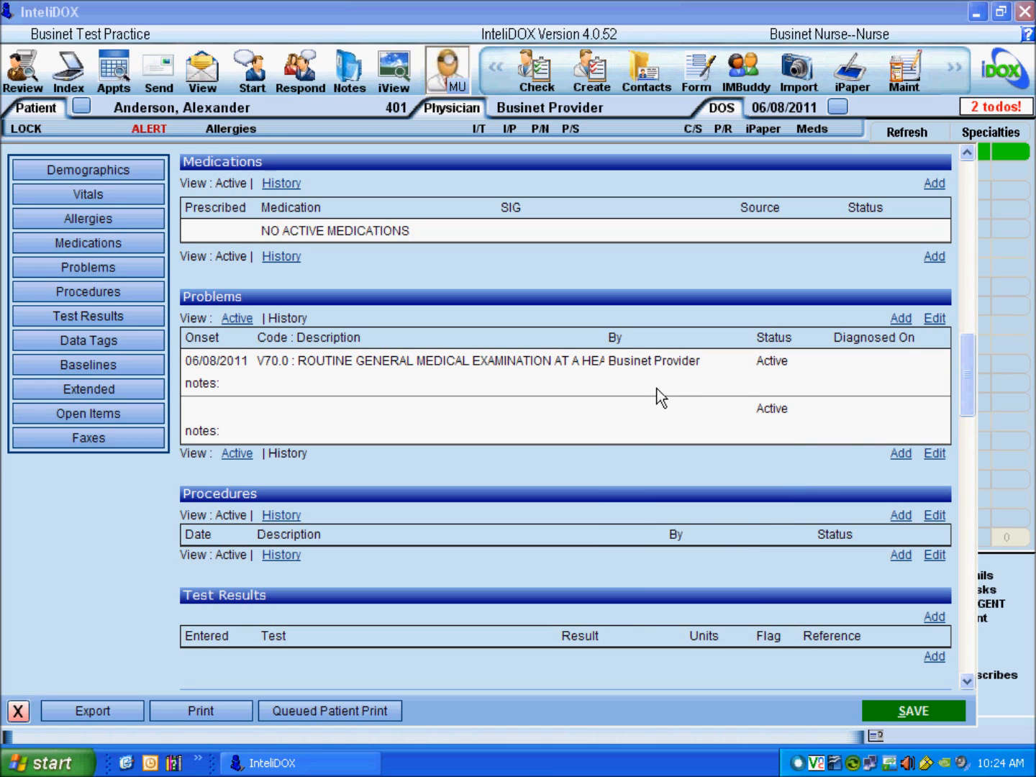
Step: Keep the problem Active, set Diagnosed On to today (06/08/2011), and save it
left_click(815, 373)
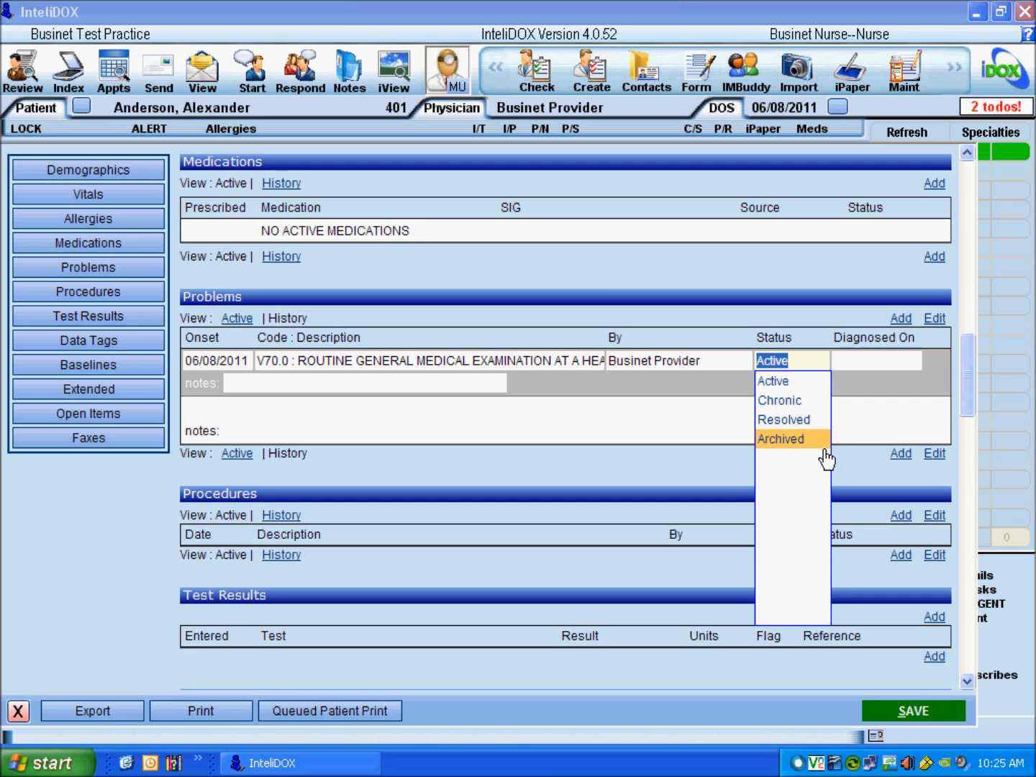
left_click(818, 362)
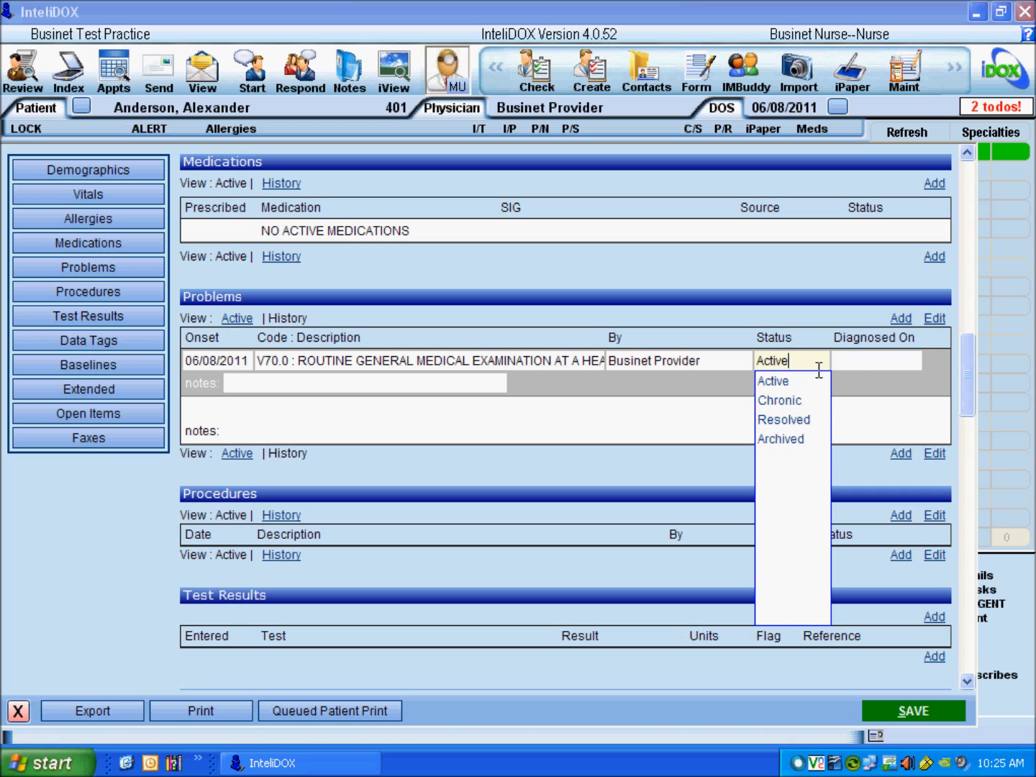
left_click(859, 368)
left_click(860, 368)
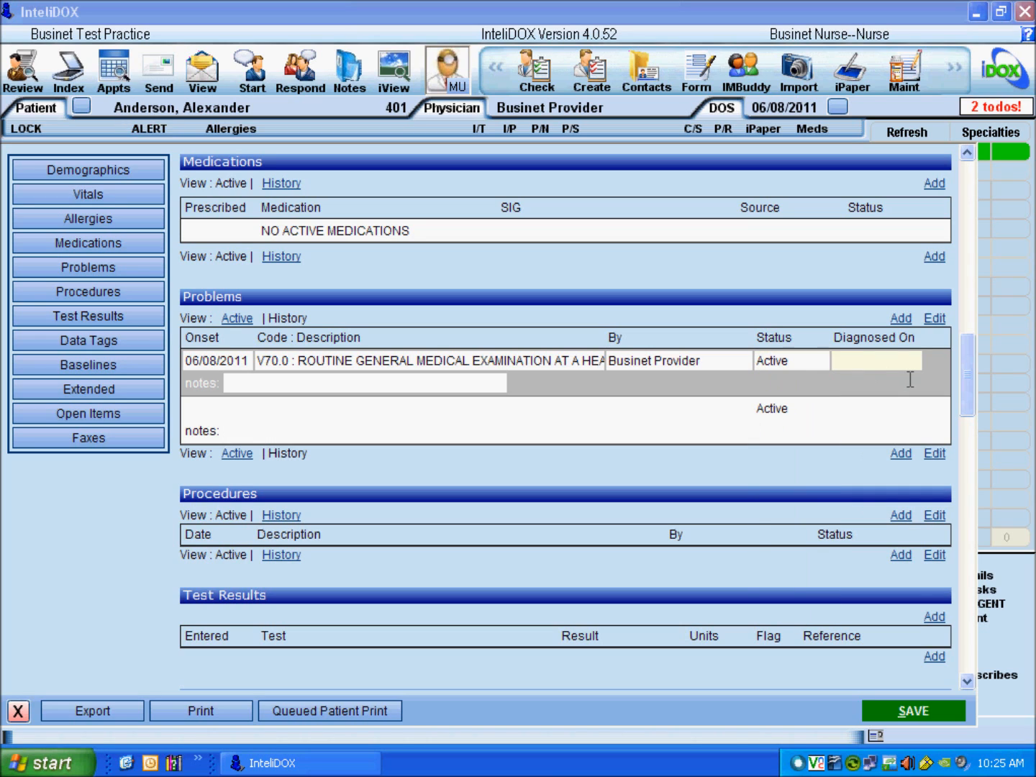
key("t")
left_click(303, 389)
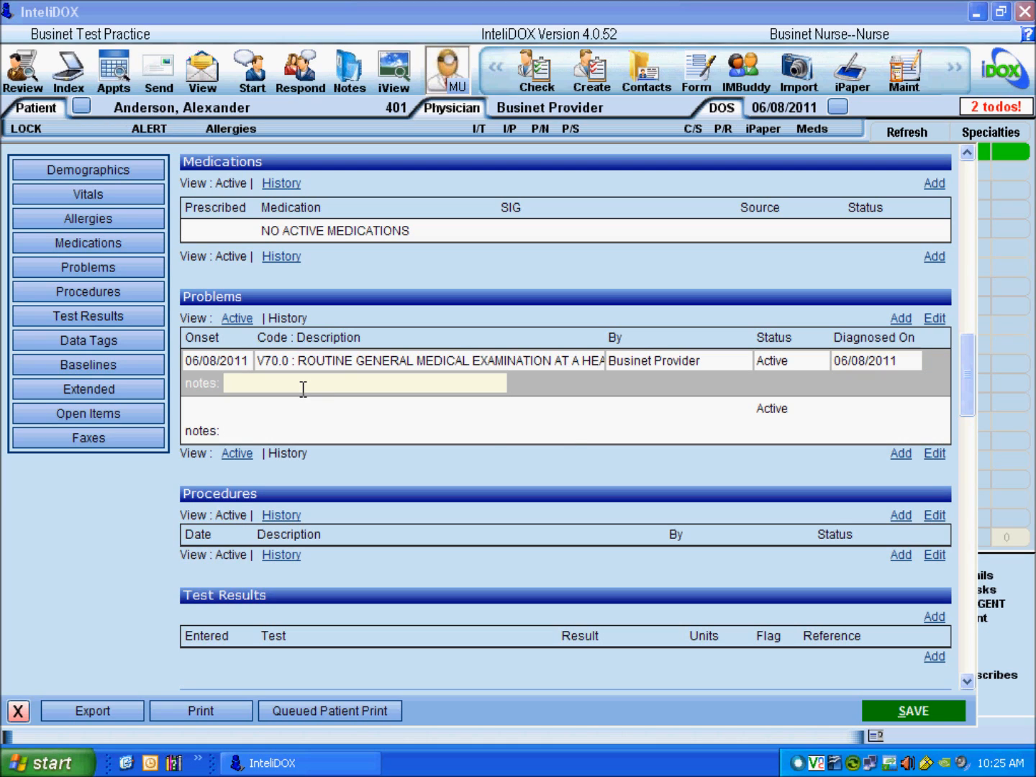
left_click(879, 712)
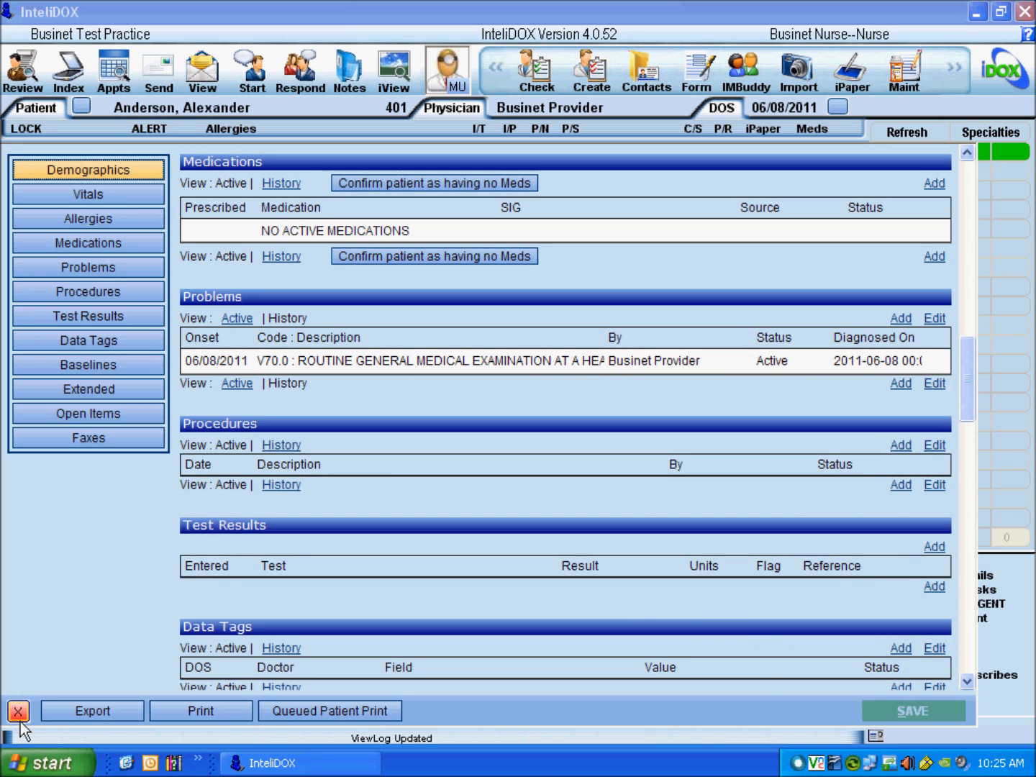
left_click(92, 299)
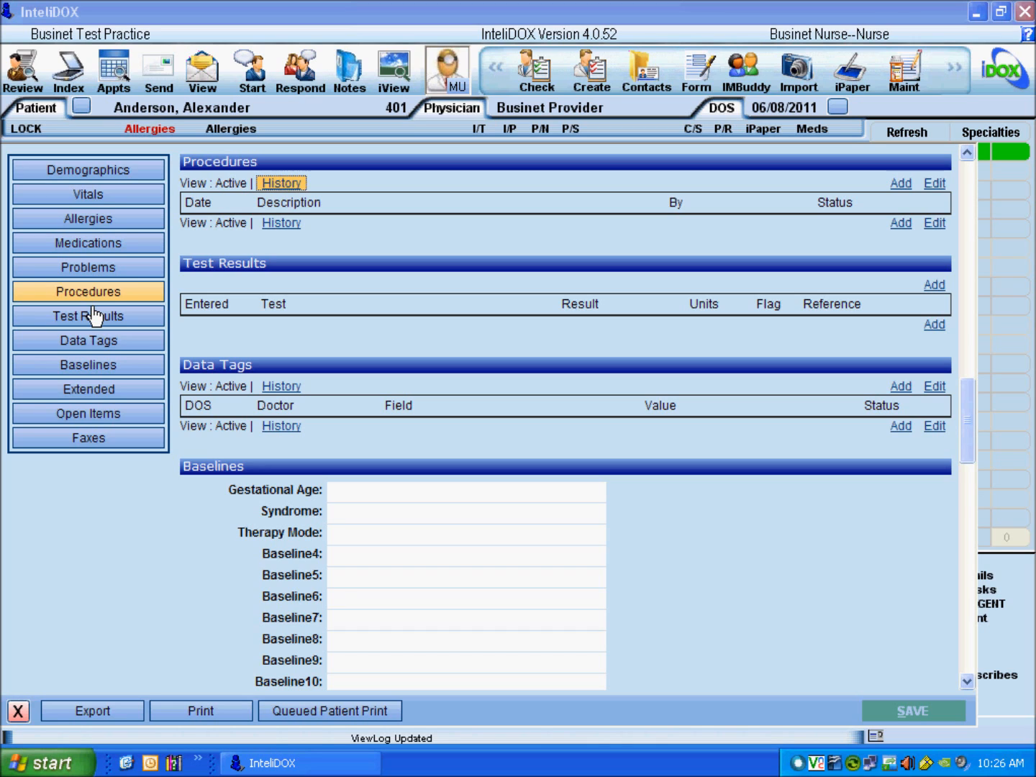
Step: Save a Completed procedure 99203 Office Visit, Detailed, new, dated 06/08/2011, by Businet Provider
left_click(899, 184)
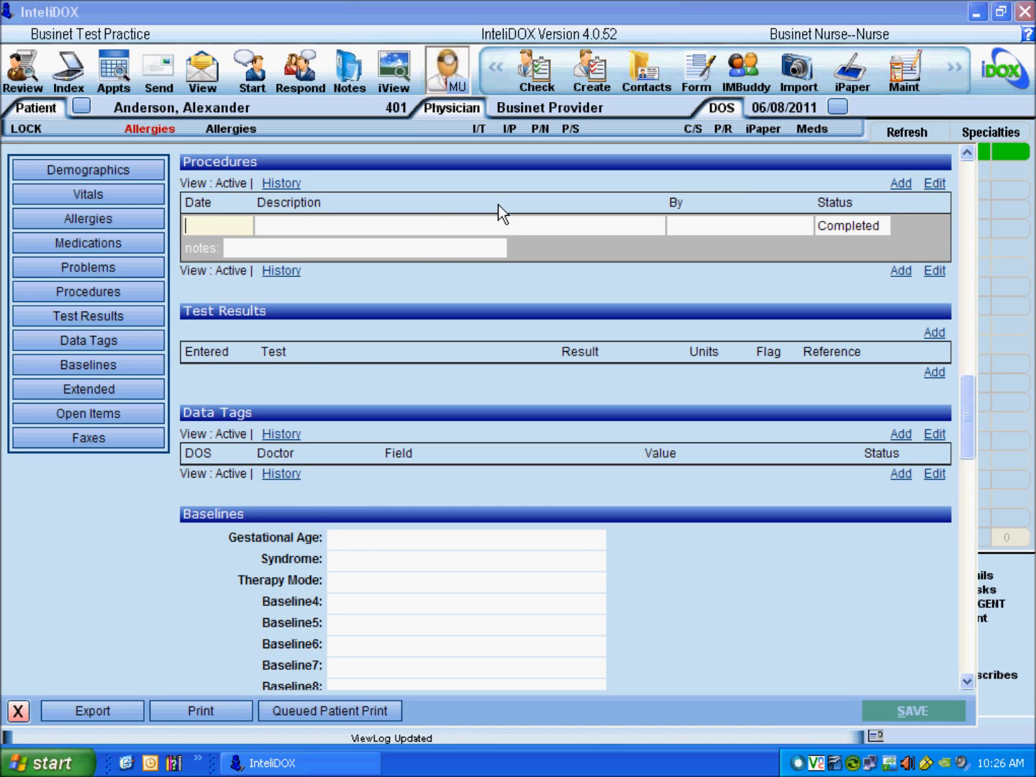
double_click(229, 234)
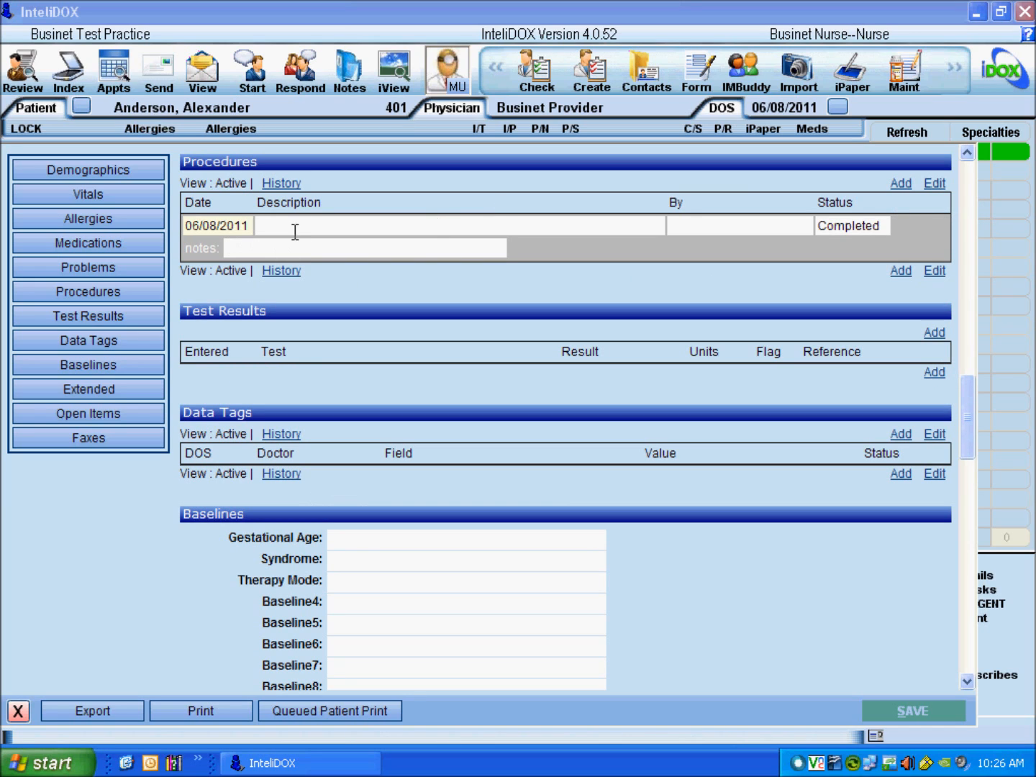
left_click(518, 225)
type("99203")
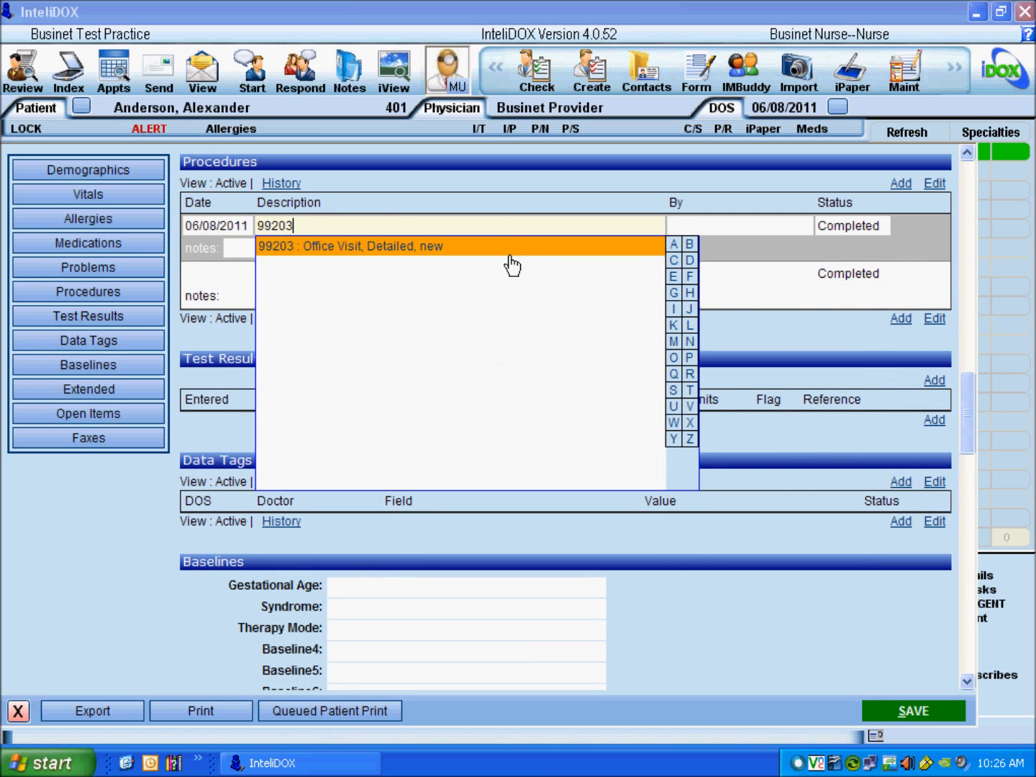
left_click(510, 253)
left_click(703, 229)
left_click(712, 252)
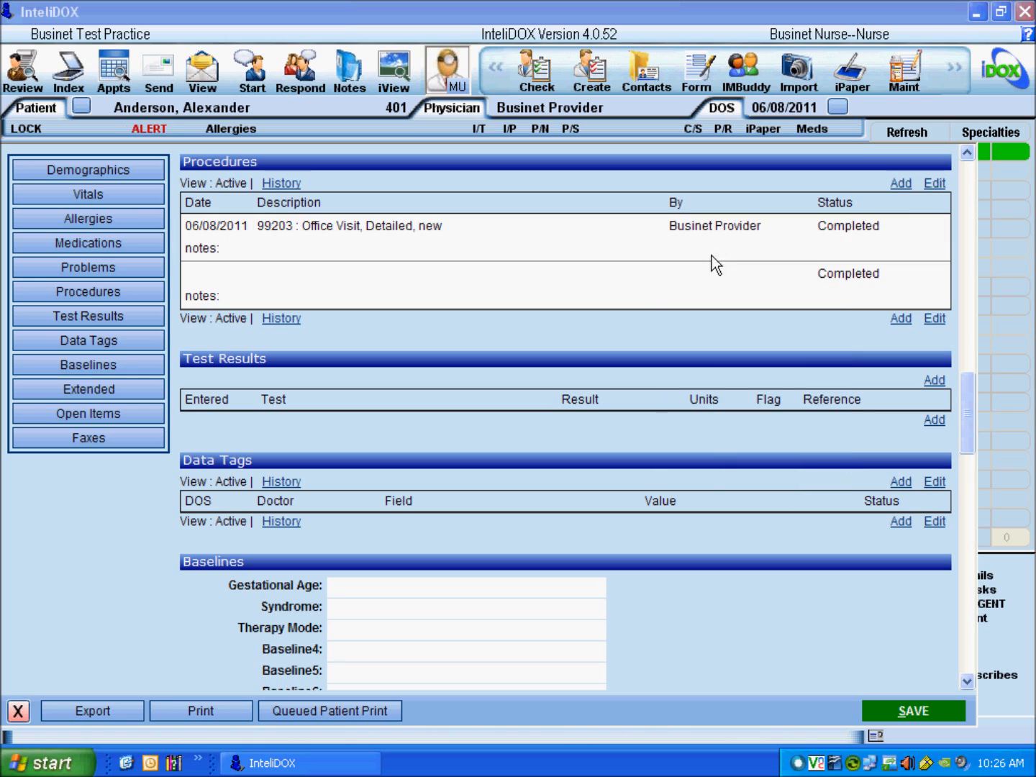
left_click(883, 227)
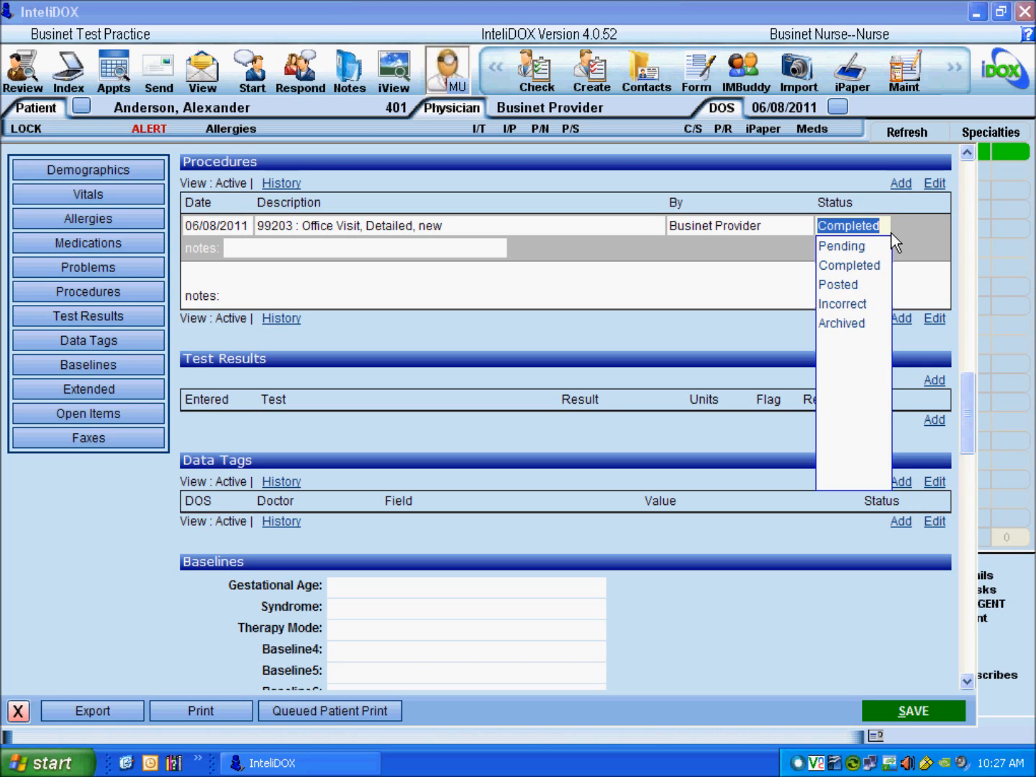
left_click(890, 233)
left_click(320, 258)
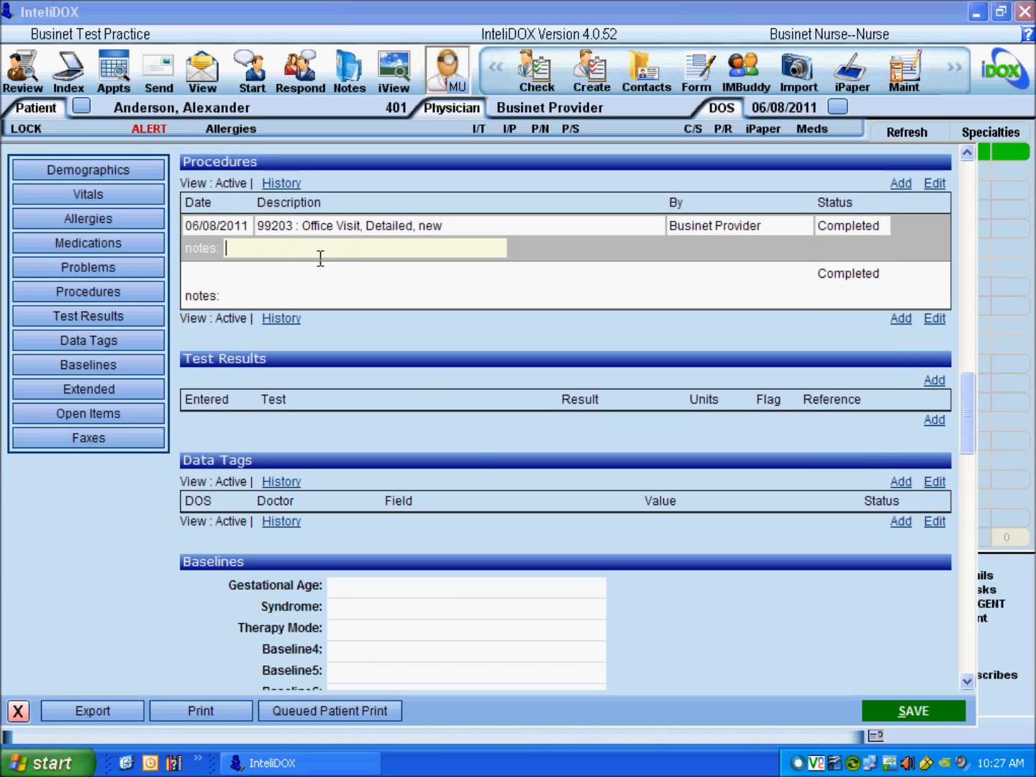
left_click(933, 712)
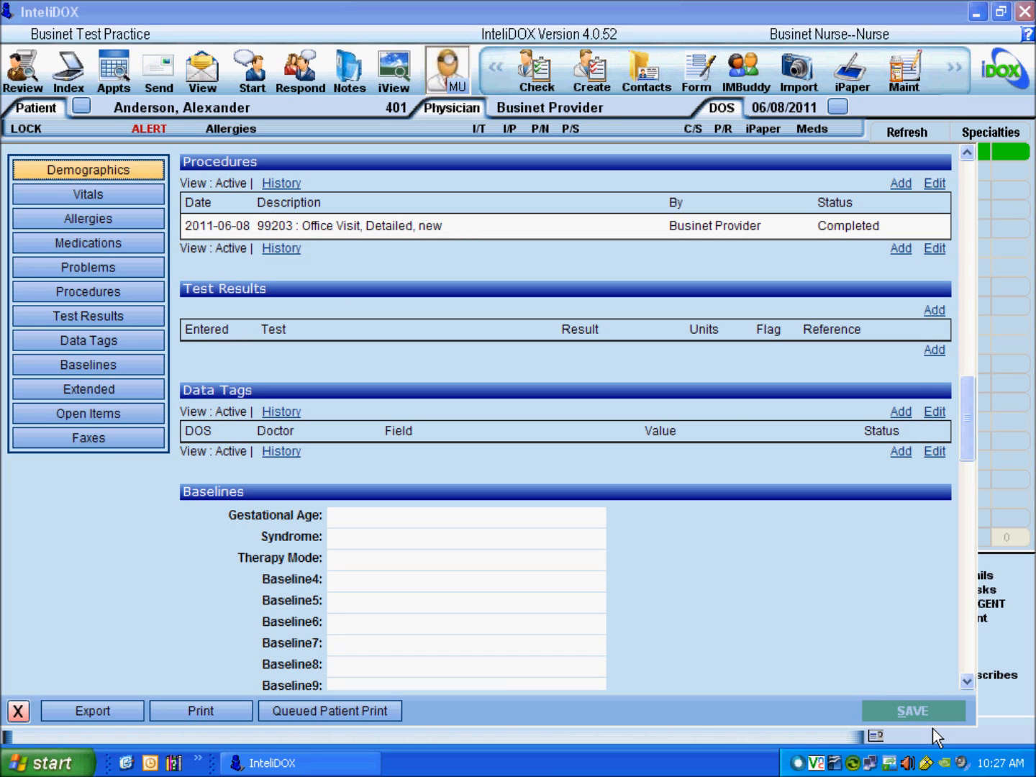
left_click(104, 319)
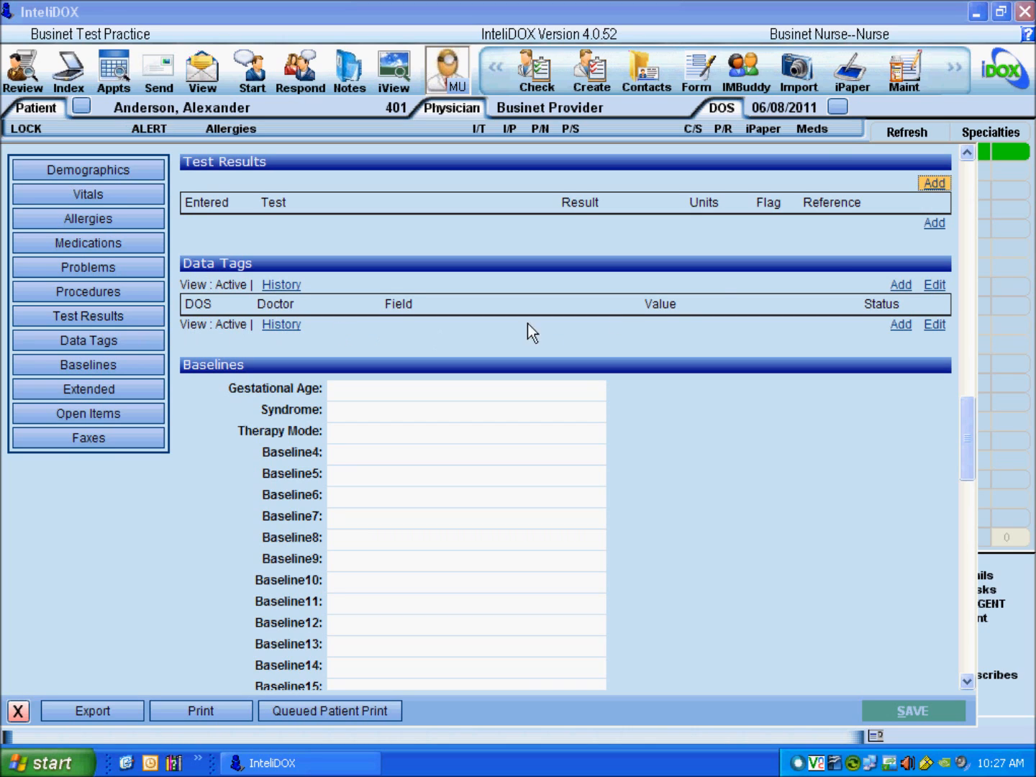
left_click(937, 187)
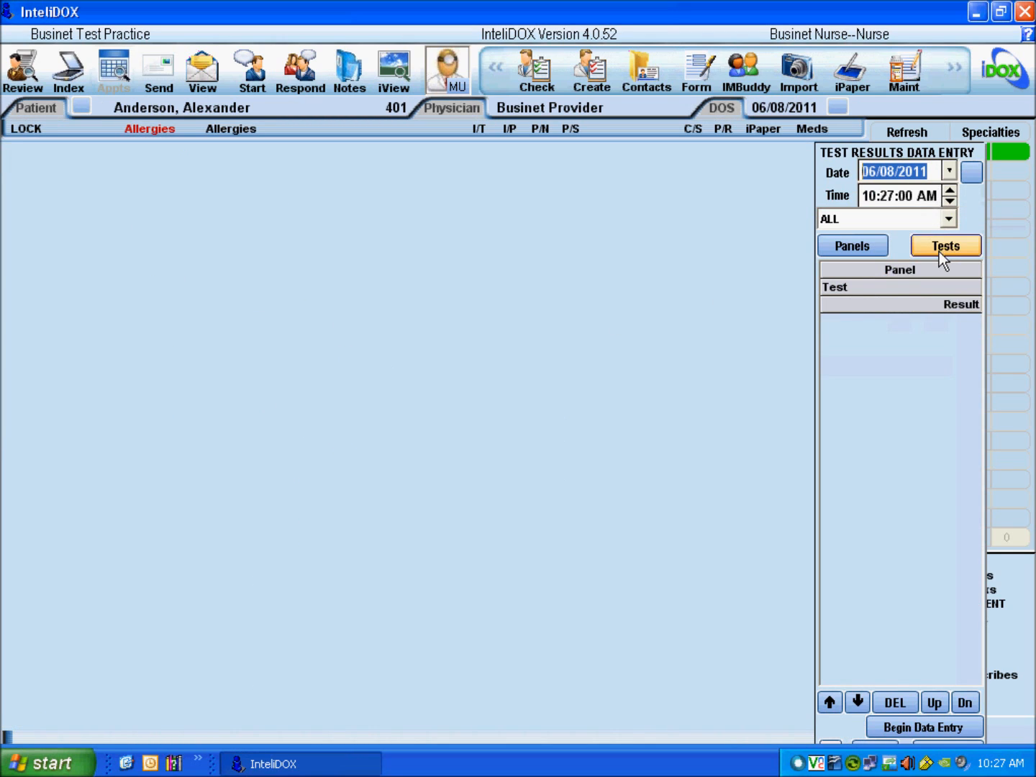
left_click(938, 248)
left_click_drag(809, 284, 811, 540)
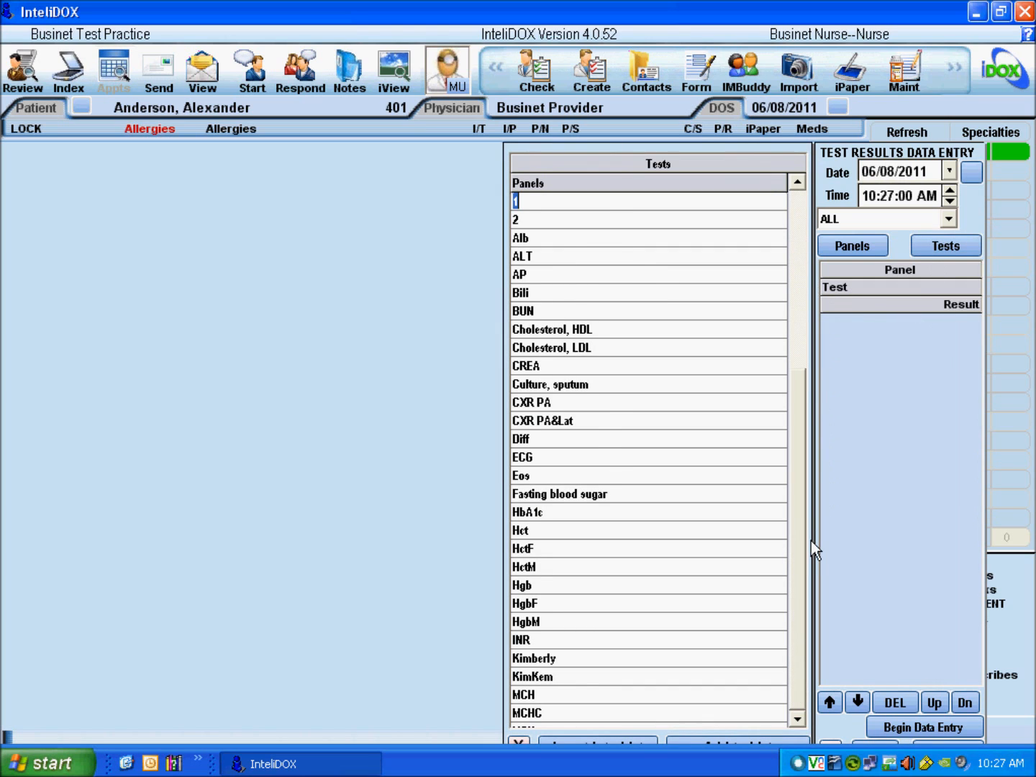
left_click(524, 743)
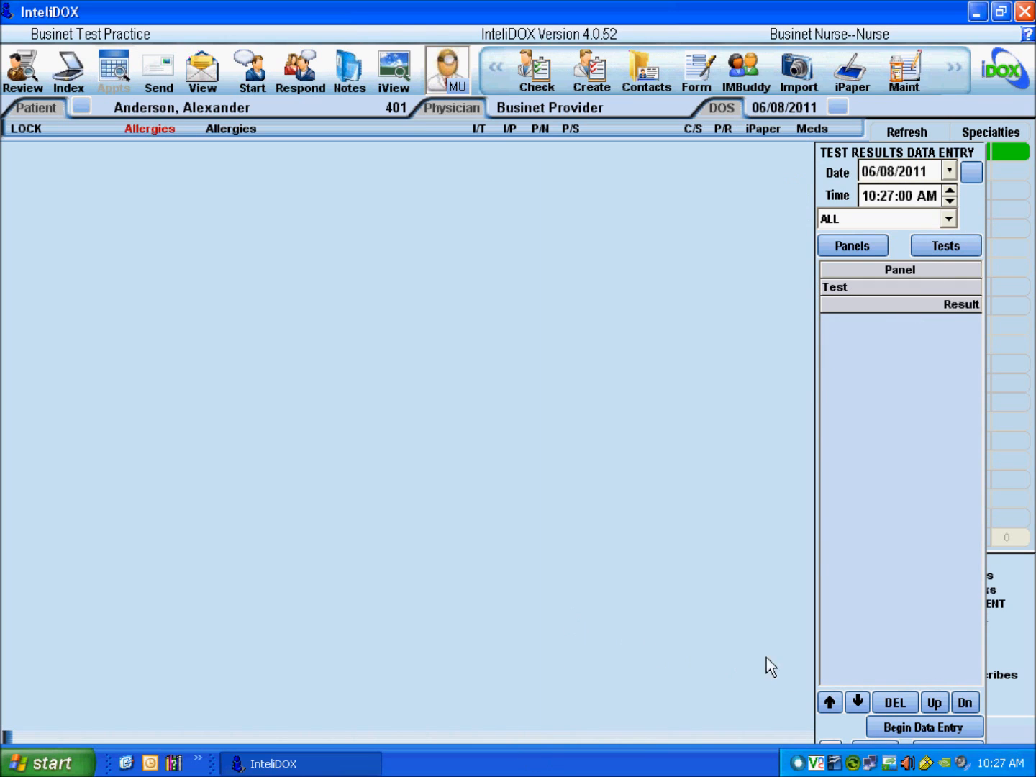
left_click(833, 742)
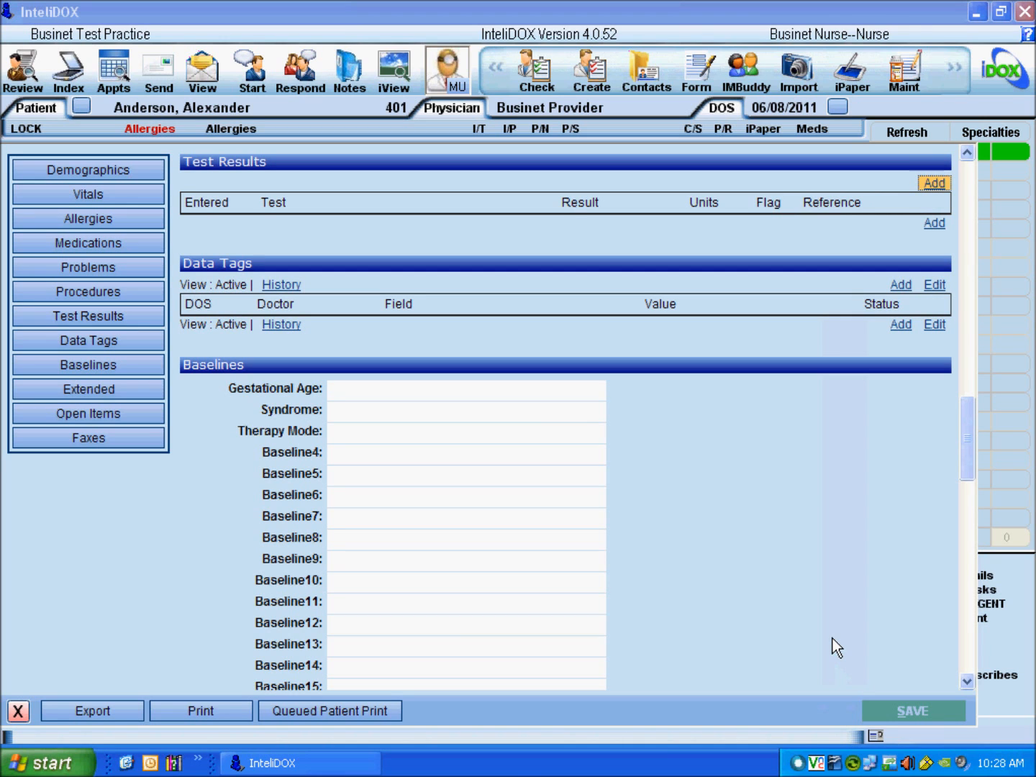
left_click_drag(968, 432, 967, 450)
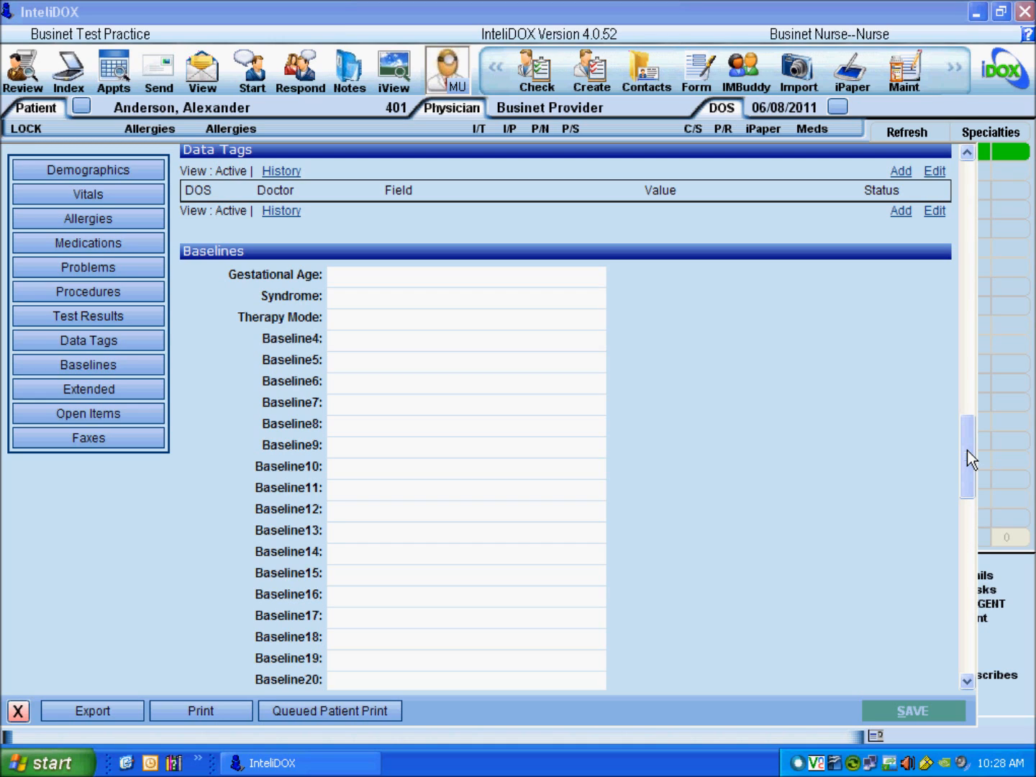
Step: Start a data tag dated 06/08/2011 for the practice provider on the asthma daytime symptoms field
left_click(901, 172)
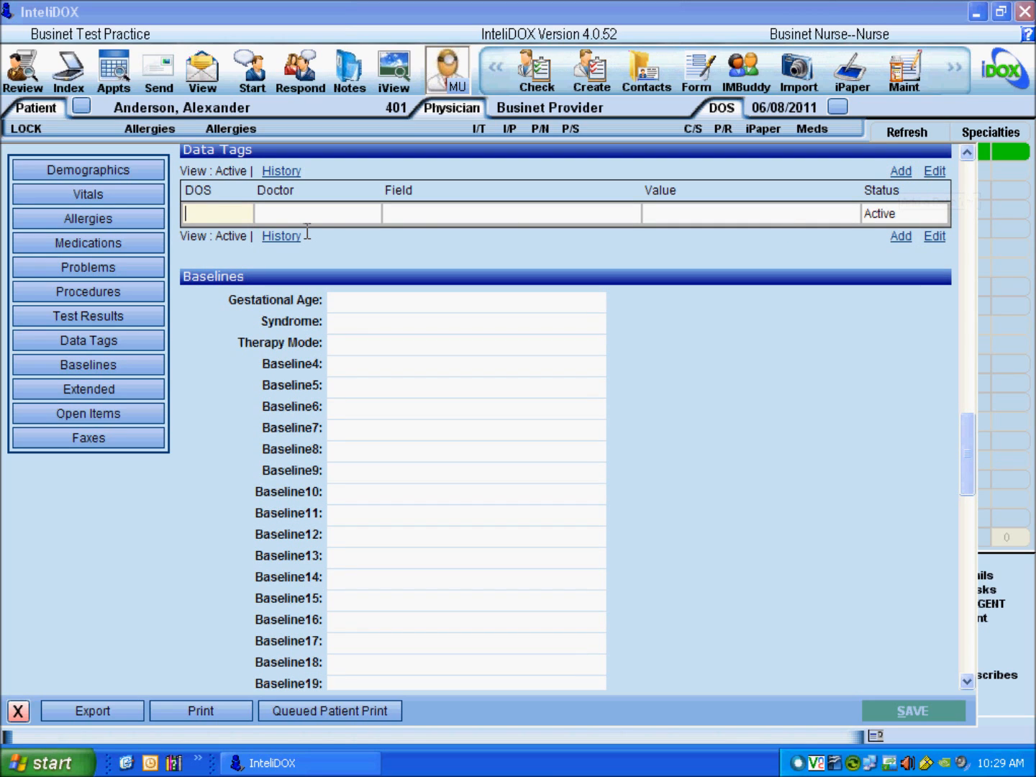
key("t")
left_click(318, 221)
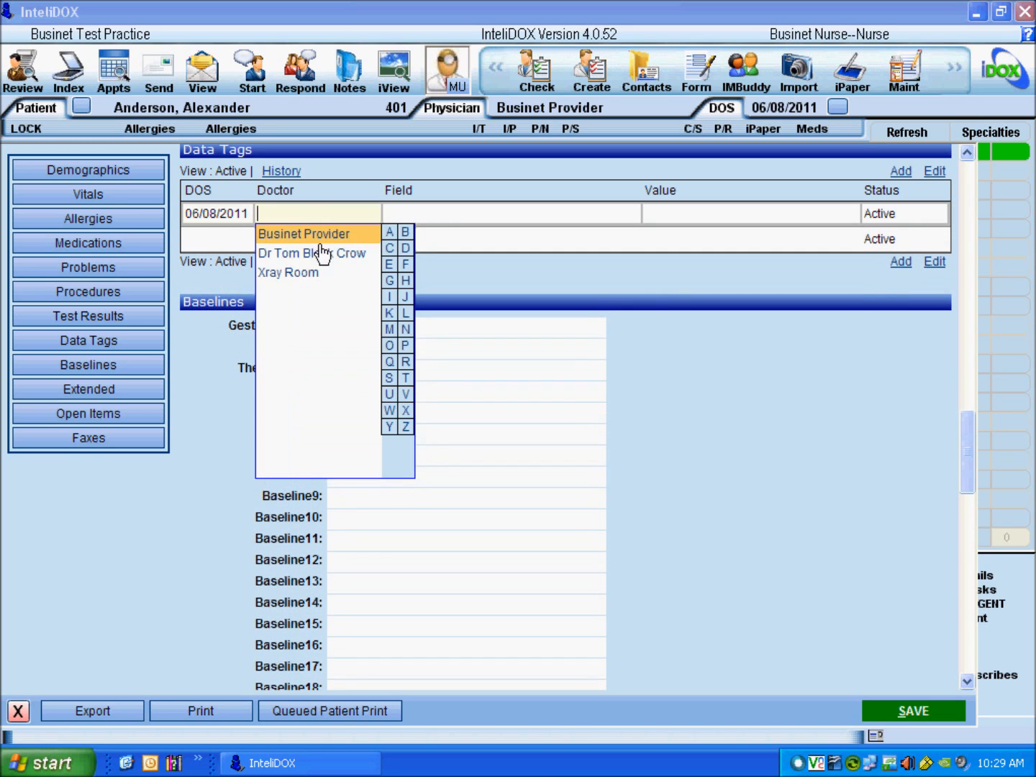
left_click(321, 236)
left_click(422, 224)
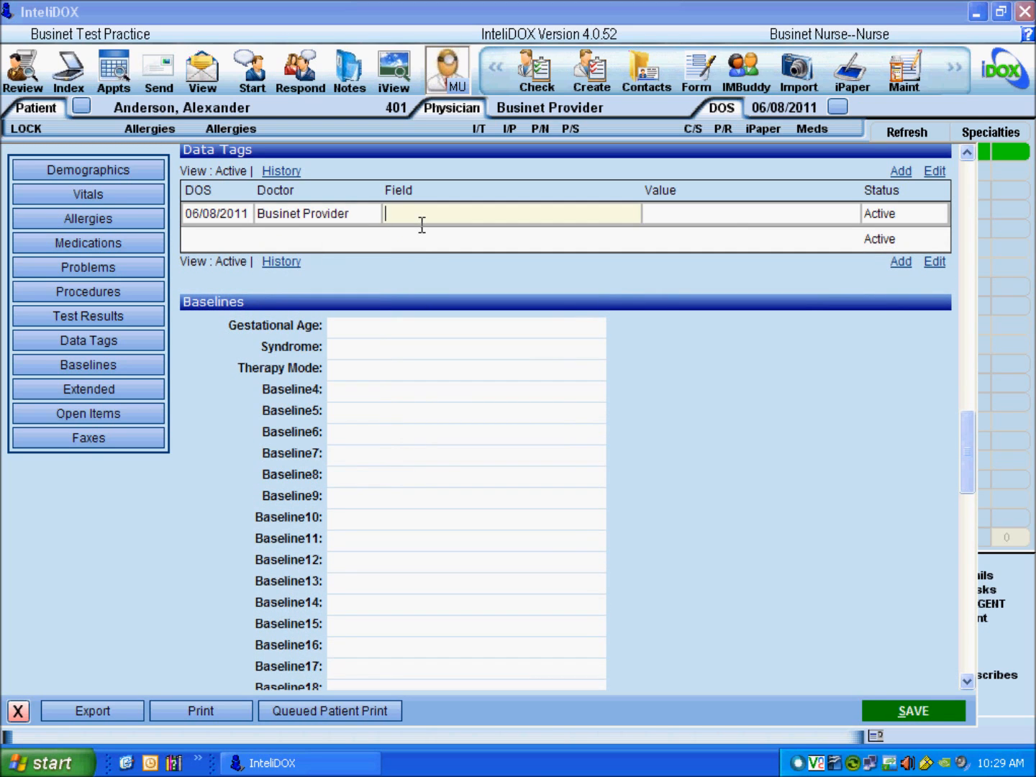
type("asthma")
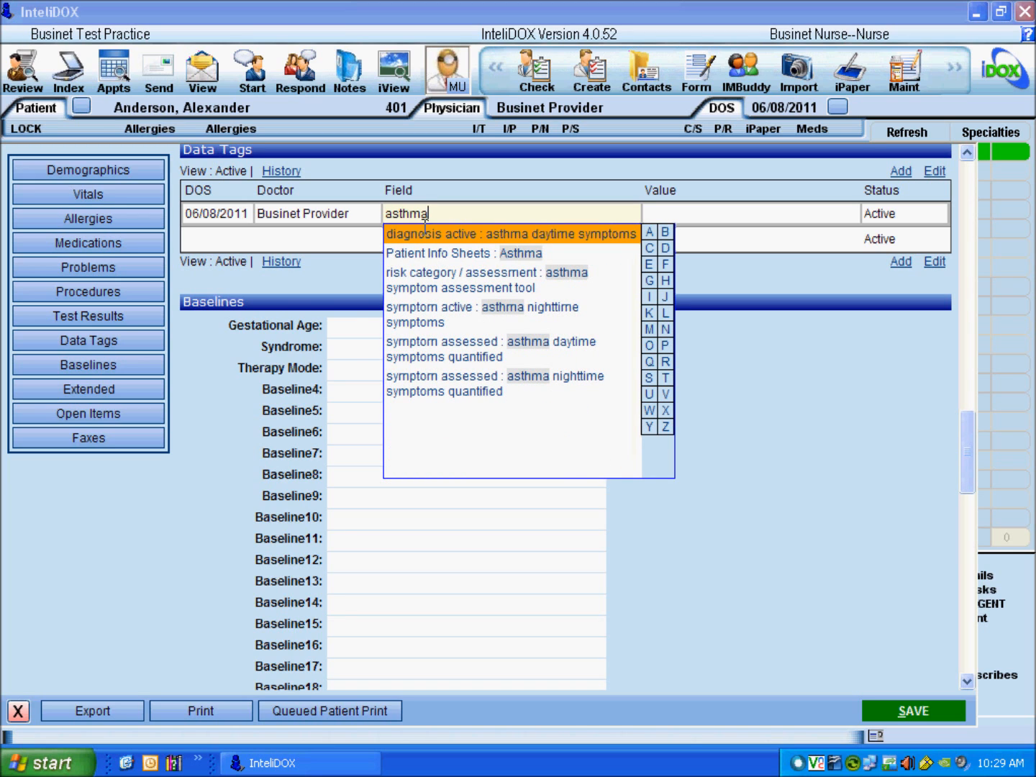
left_click(431, 349)
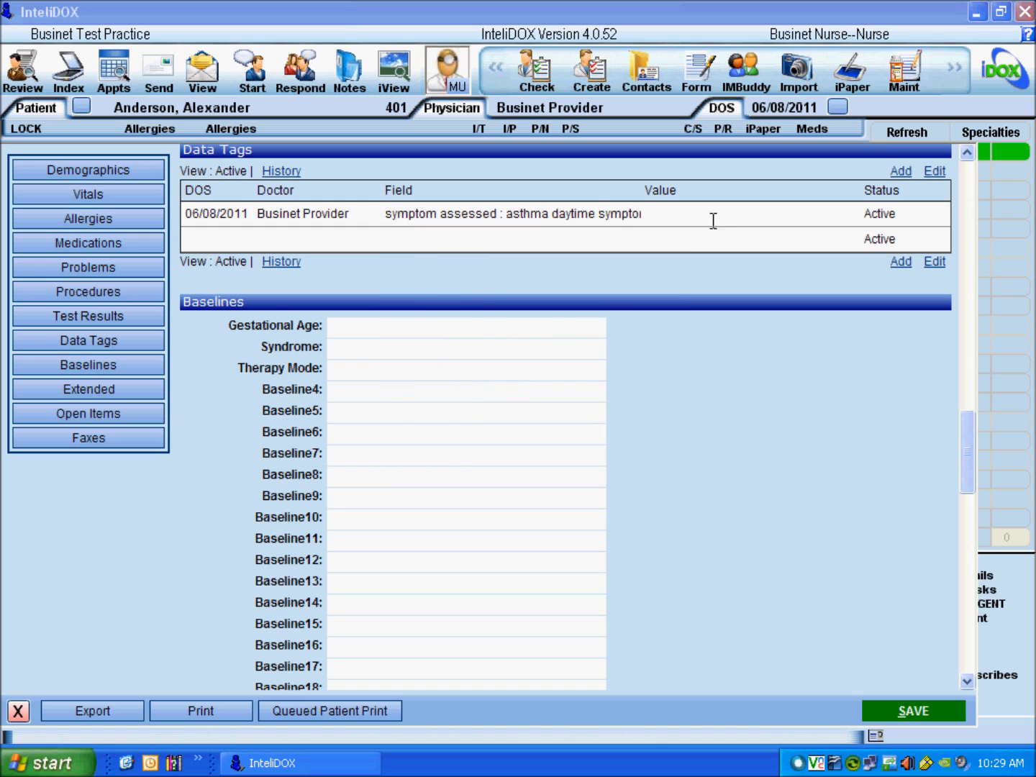
Step: Set the tag value to 1 to 2 times per week, keep it Active, save, and close Data Tags
left_click(705, 219)
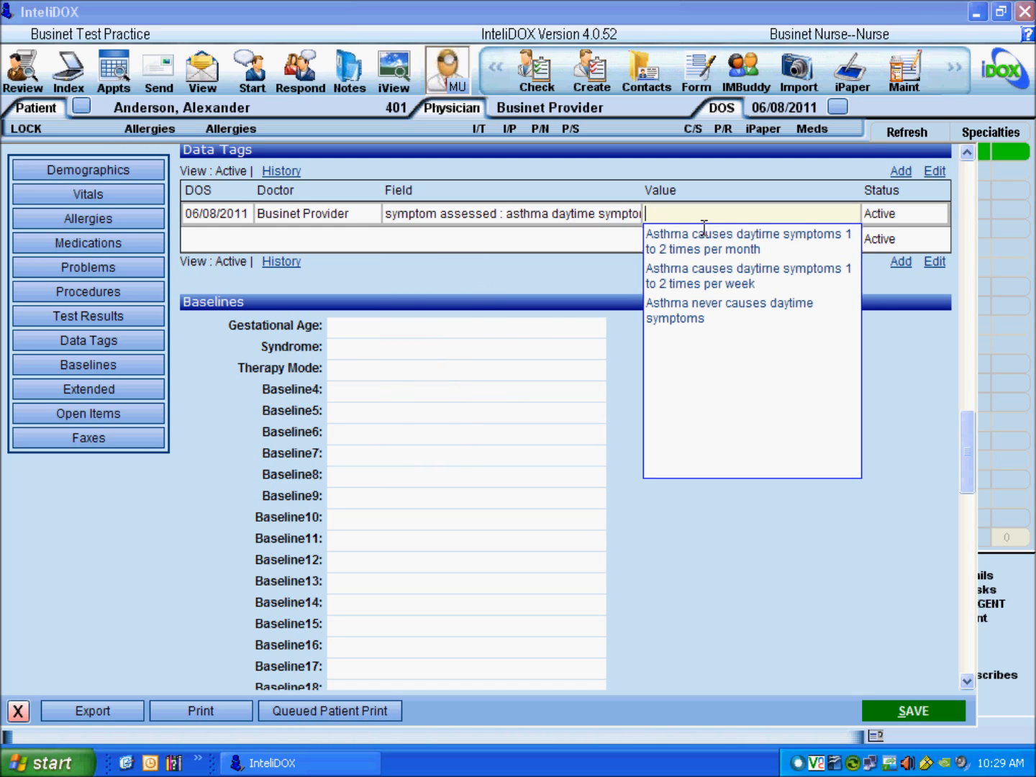
left_click(710, 291)
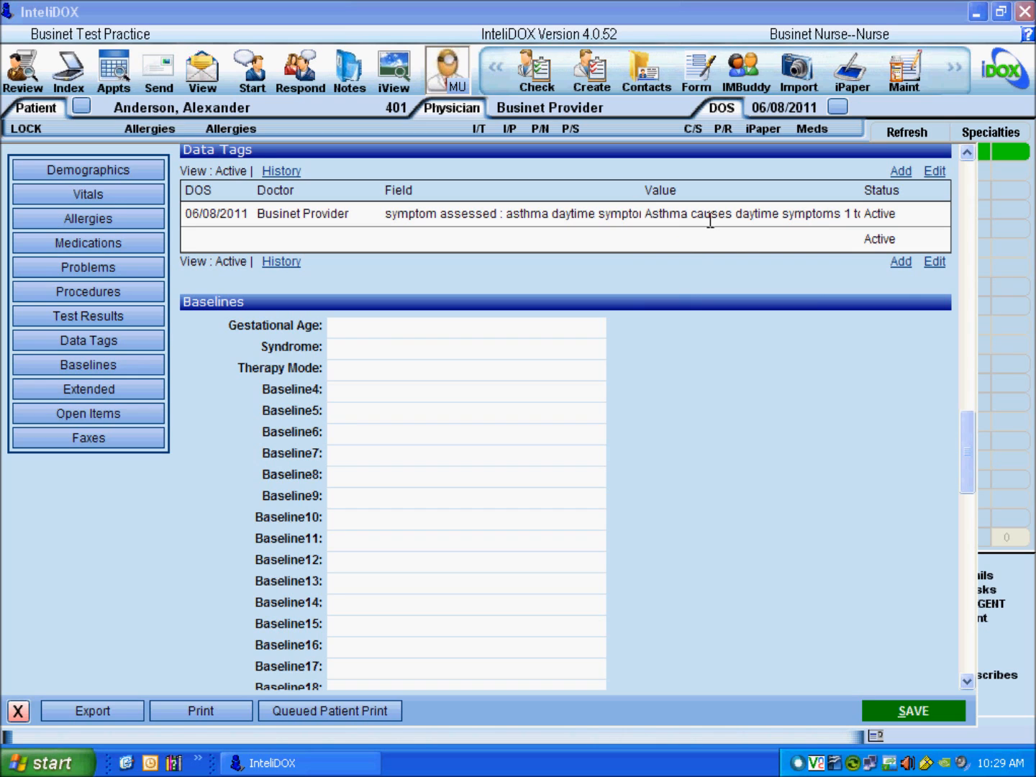
left_click(910, 219)
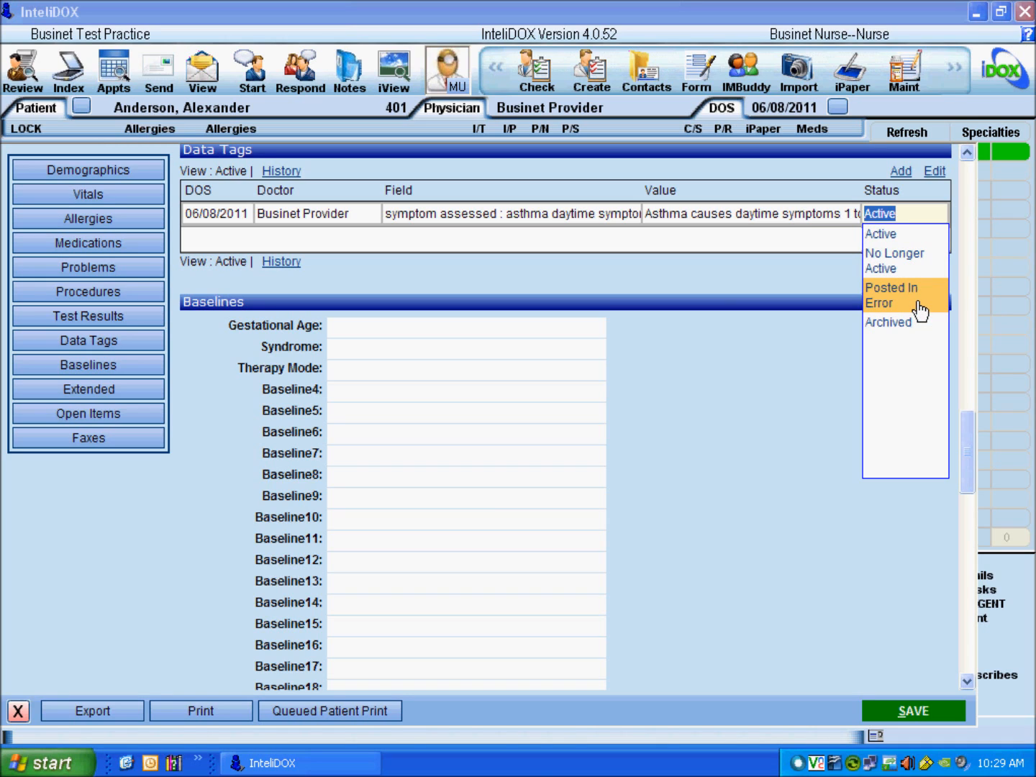
left_click(922, 233)
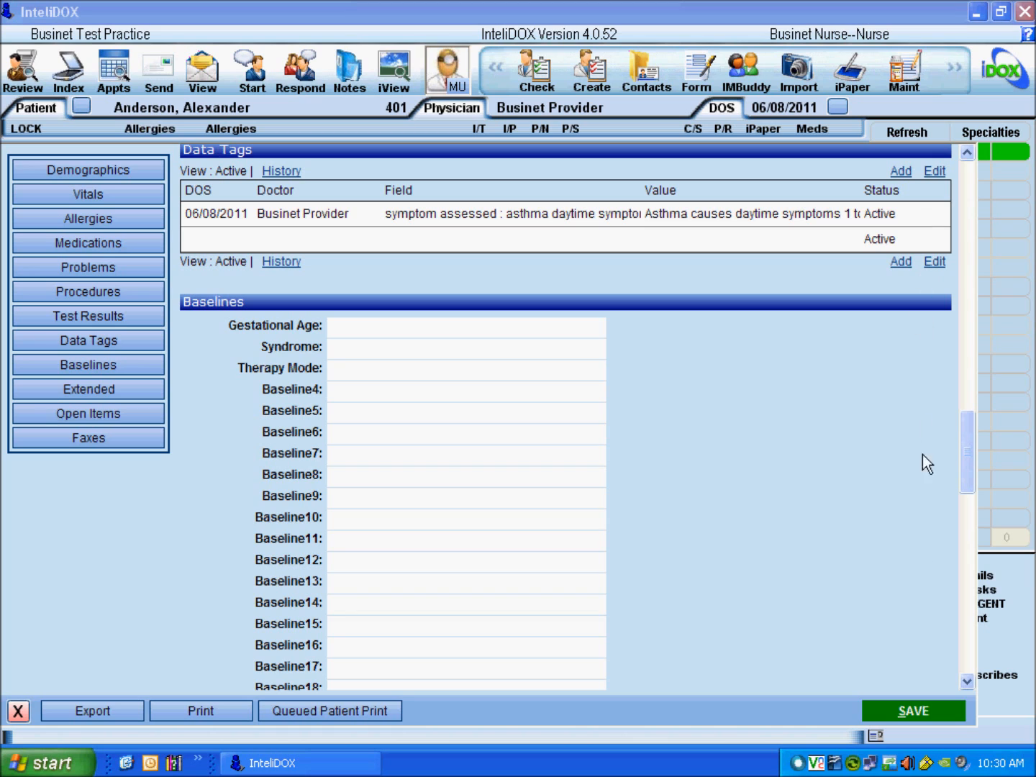
left_click(919, 719)
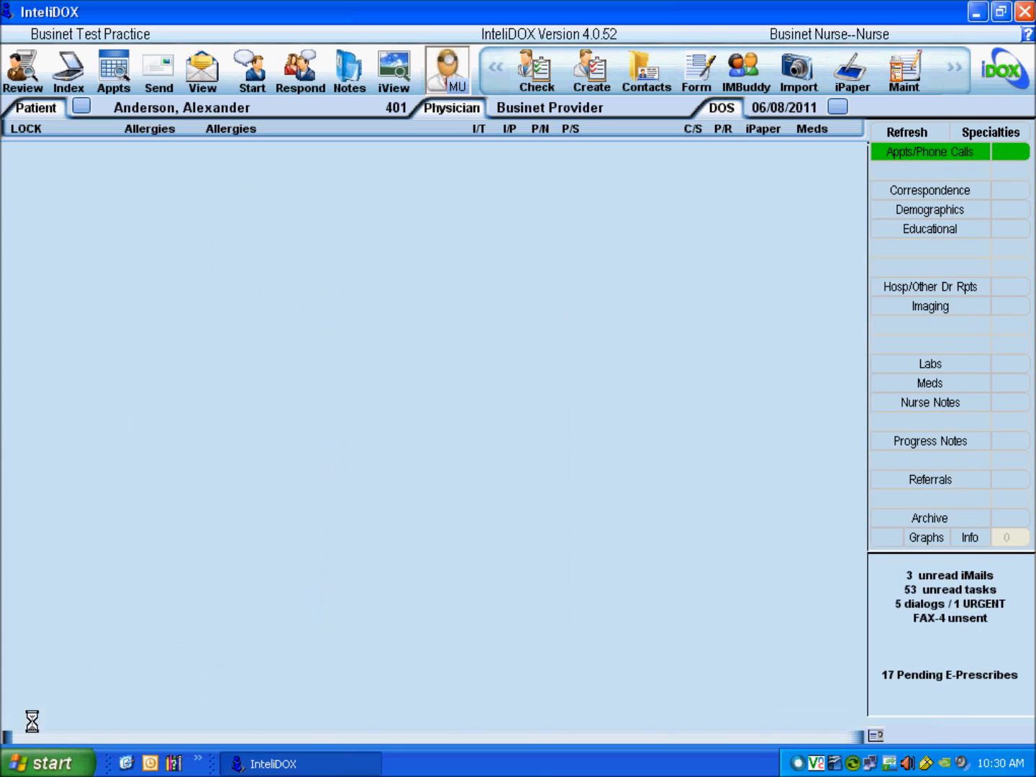
left_click(31, 720)
Step: Reopen the chart and save 06/08/2011 as the latex allergy's Identified date
left_click(164, 122)
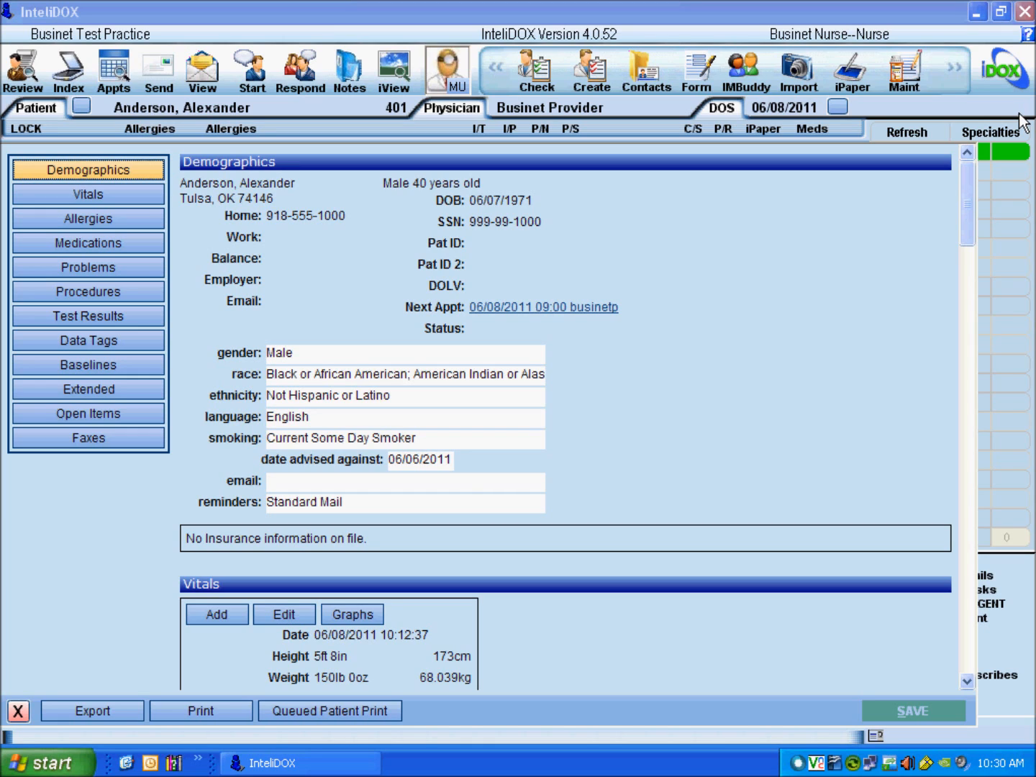
left_click(137, 219)
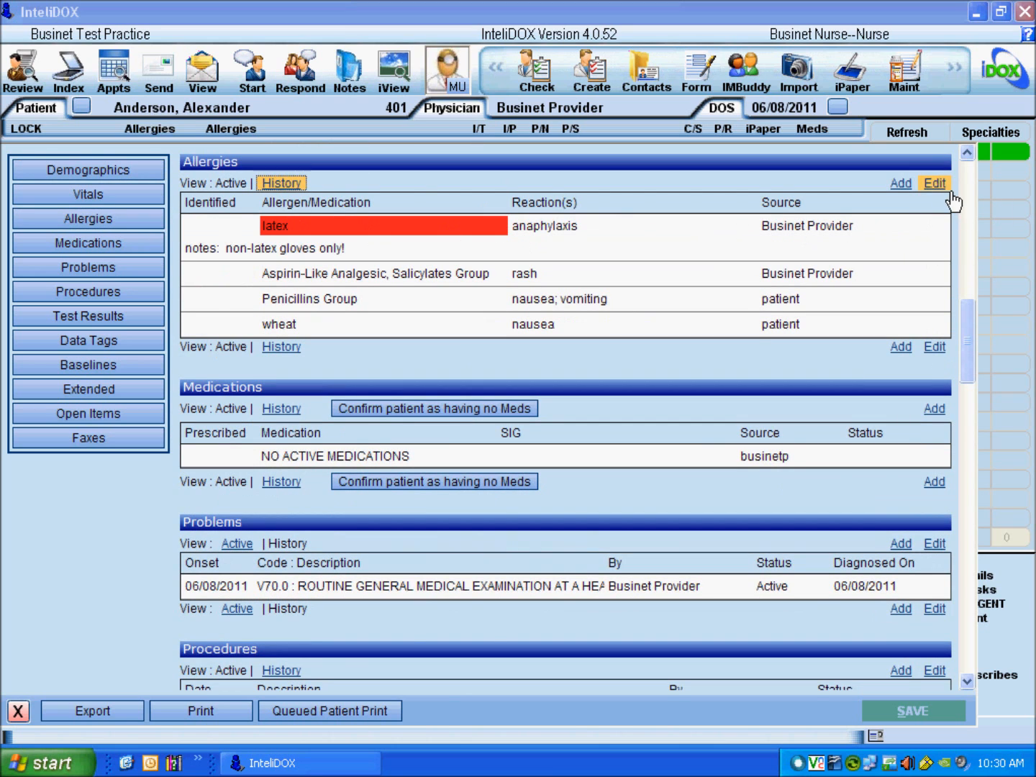
left_click(935, 184)
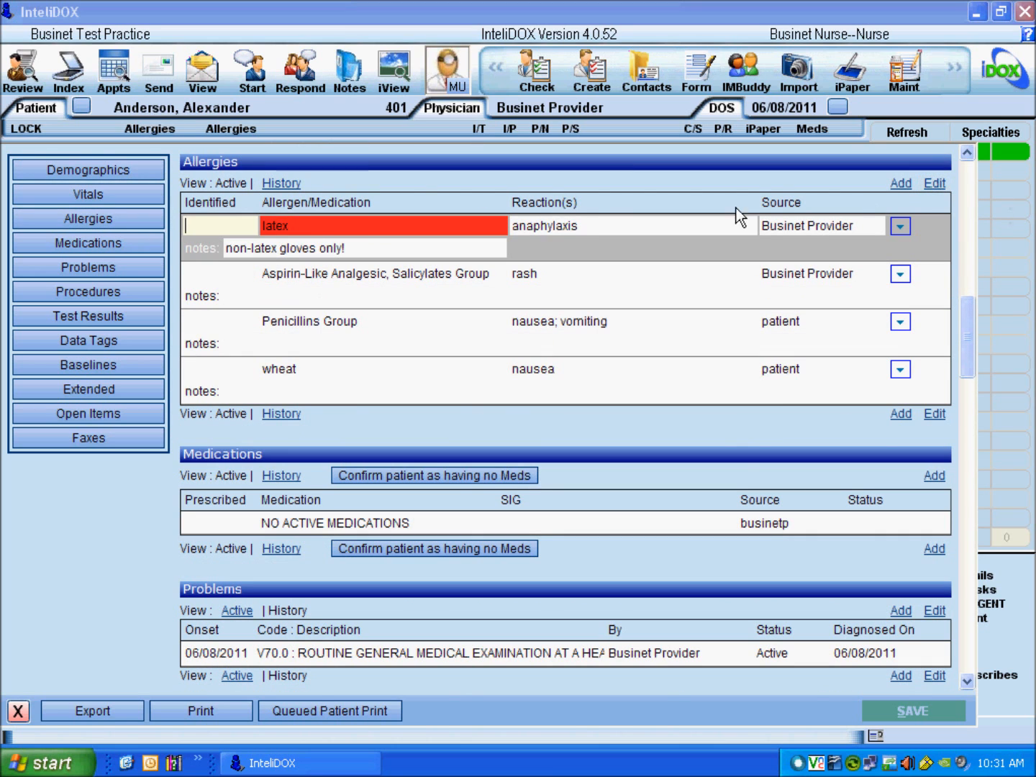
double_click(213, 235)
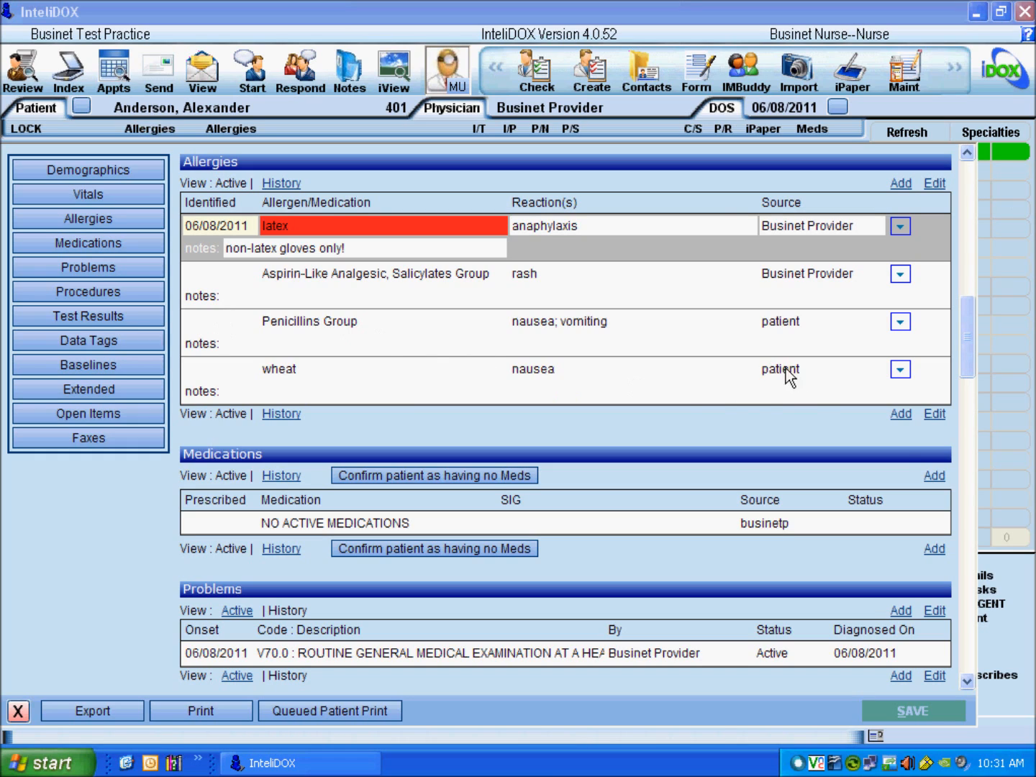
key("Tab")
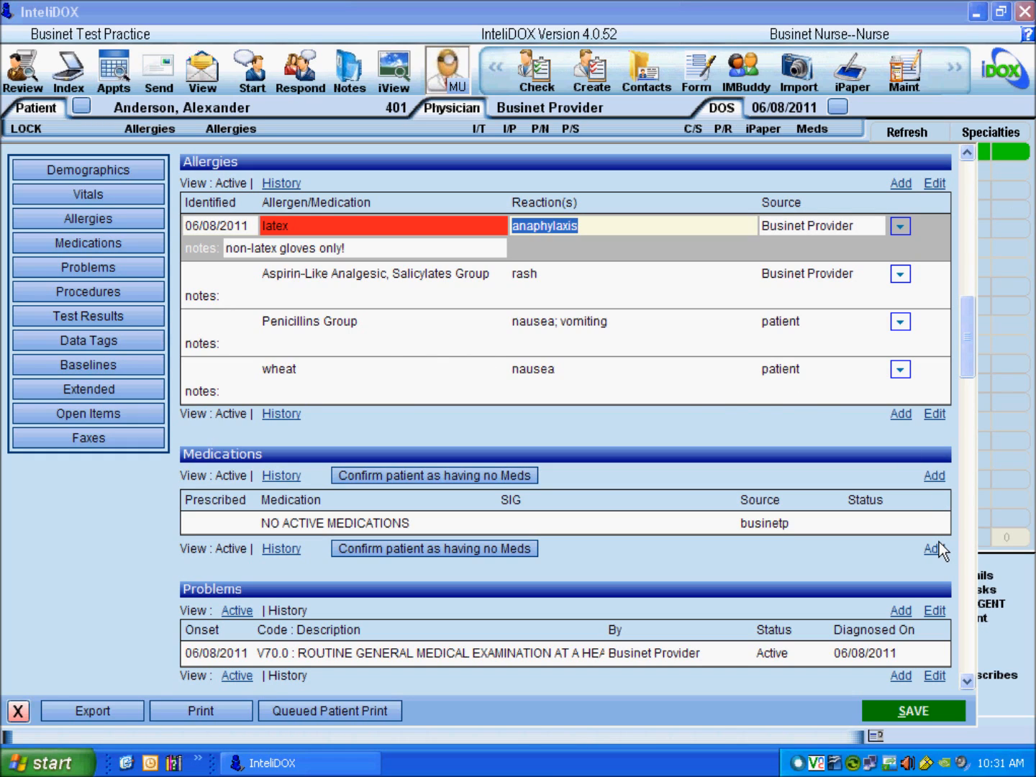
left_click(941, 717)
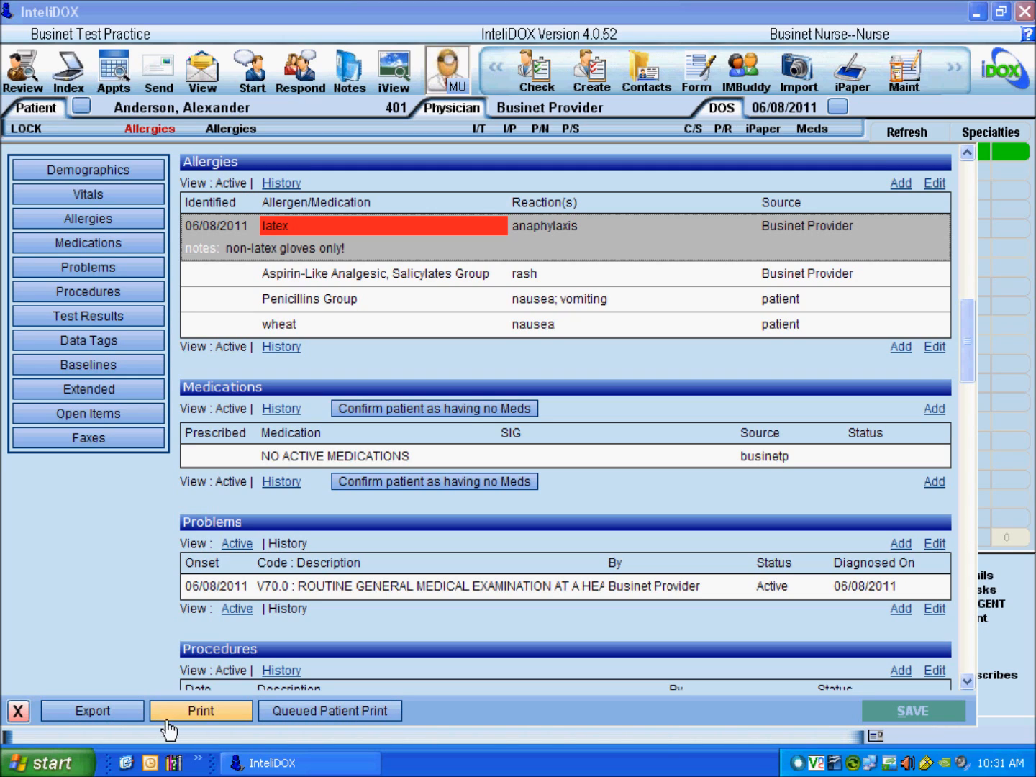
Step: Export the CCR as a patient-requested electronic copy protected by an encryption password
left_click(140, 720)
left_click(280, 411)
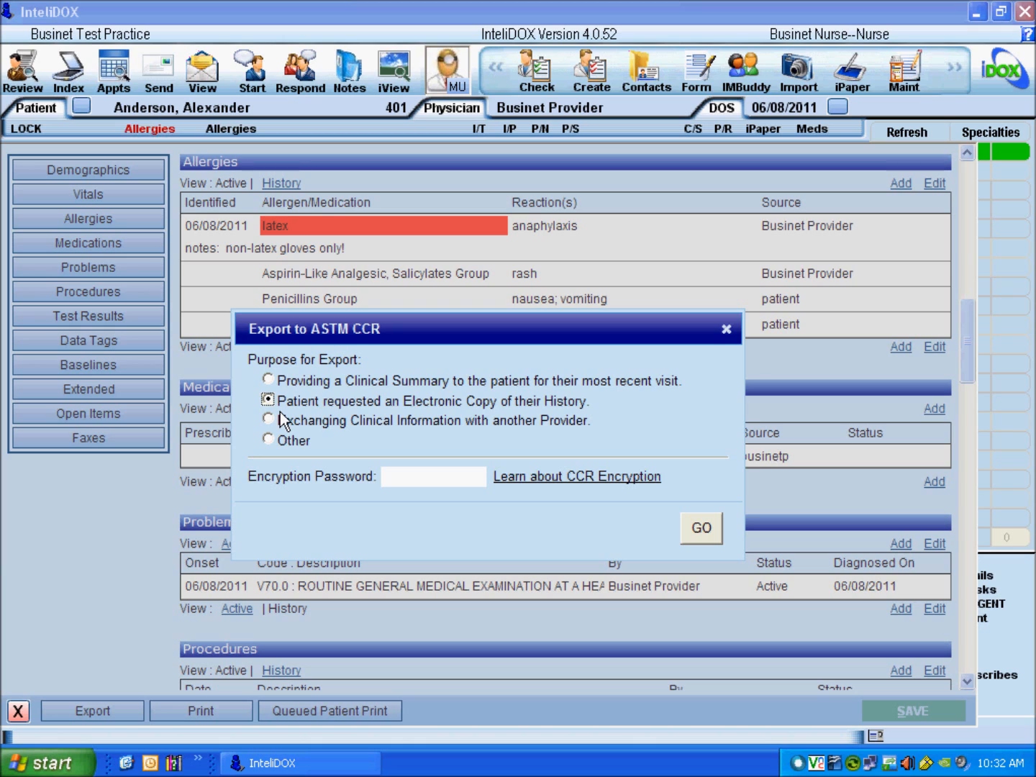
left_click(394, 482)
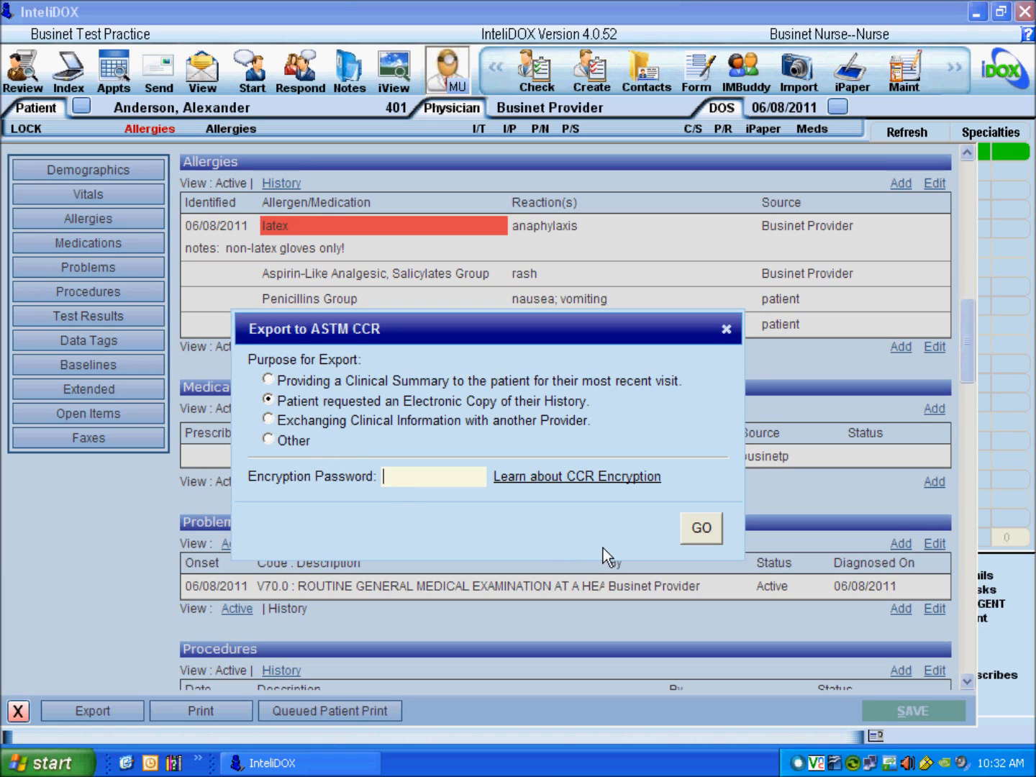
type("AbC123")
left_click(709, 538)
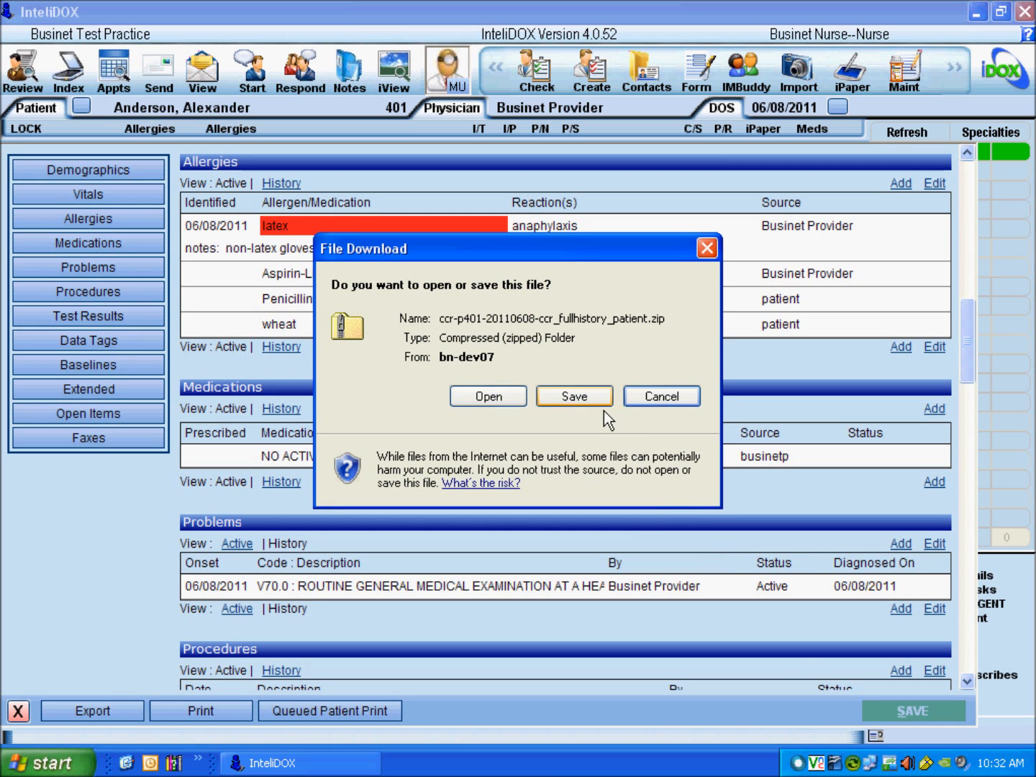
Step: Save the exported CCR zip file into C:\Temp and dismiss the download confirmation
left_click(602, 404)
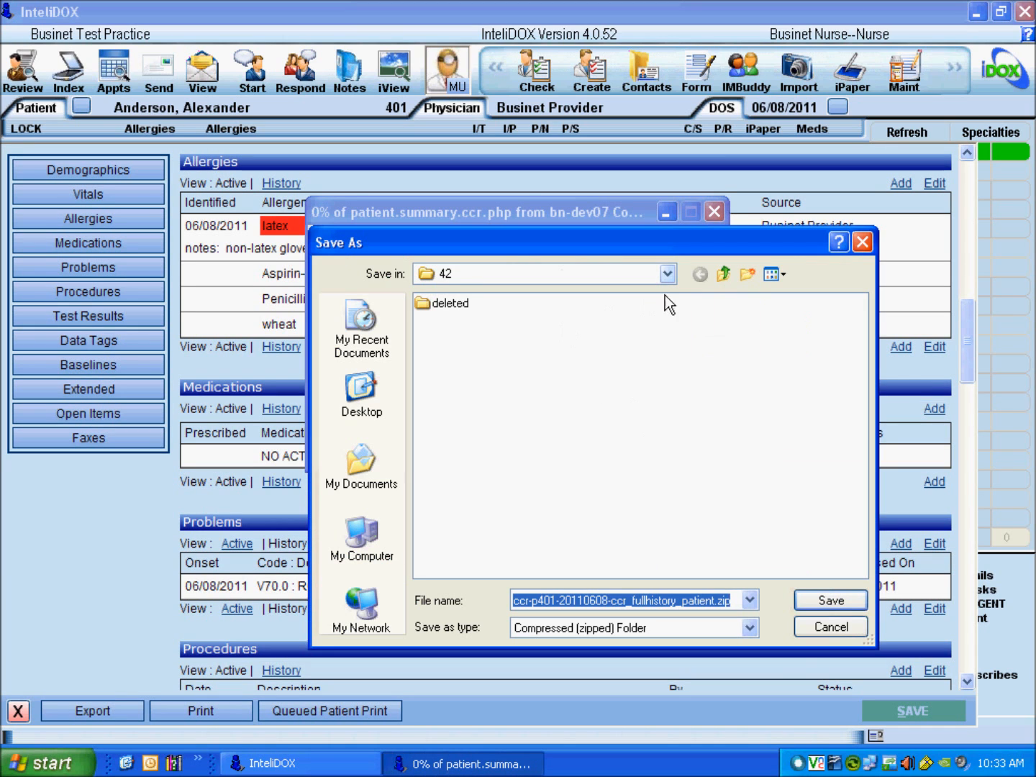
left_click(669, 278)
left_click(527, 362)
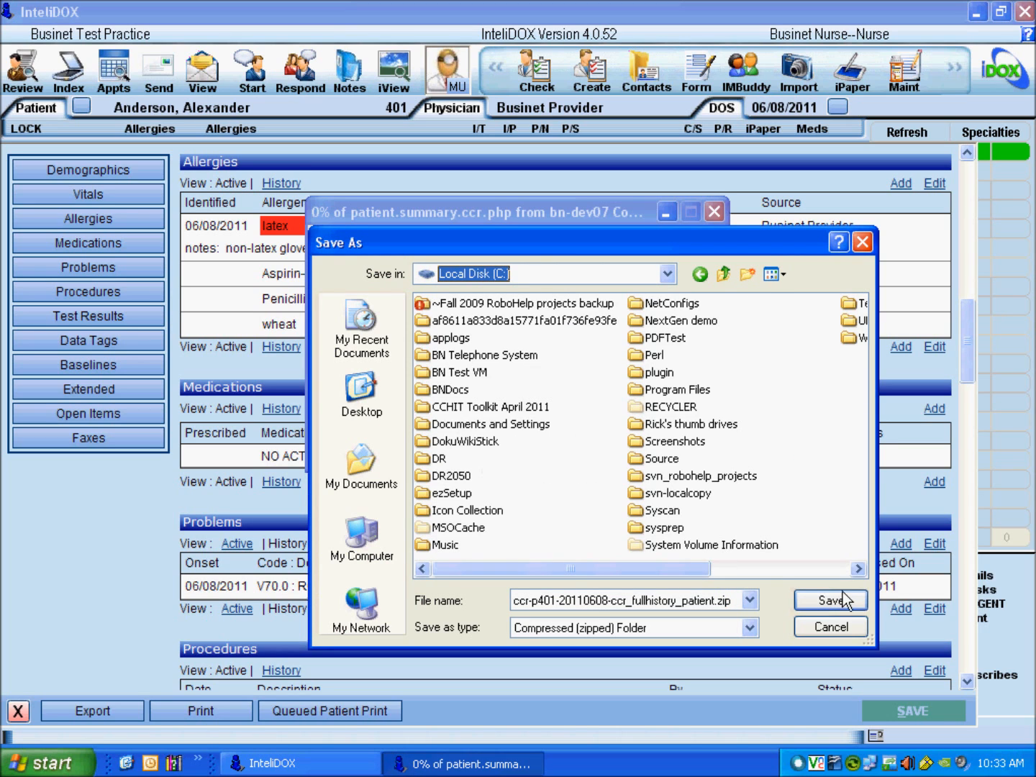
left_click(819, 568)
double_click(658, 305)
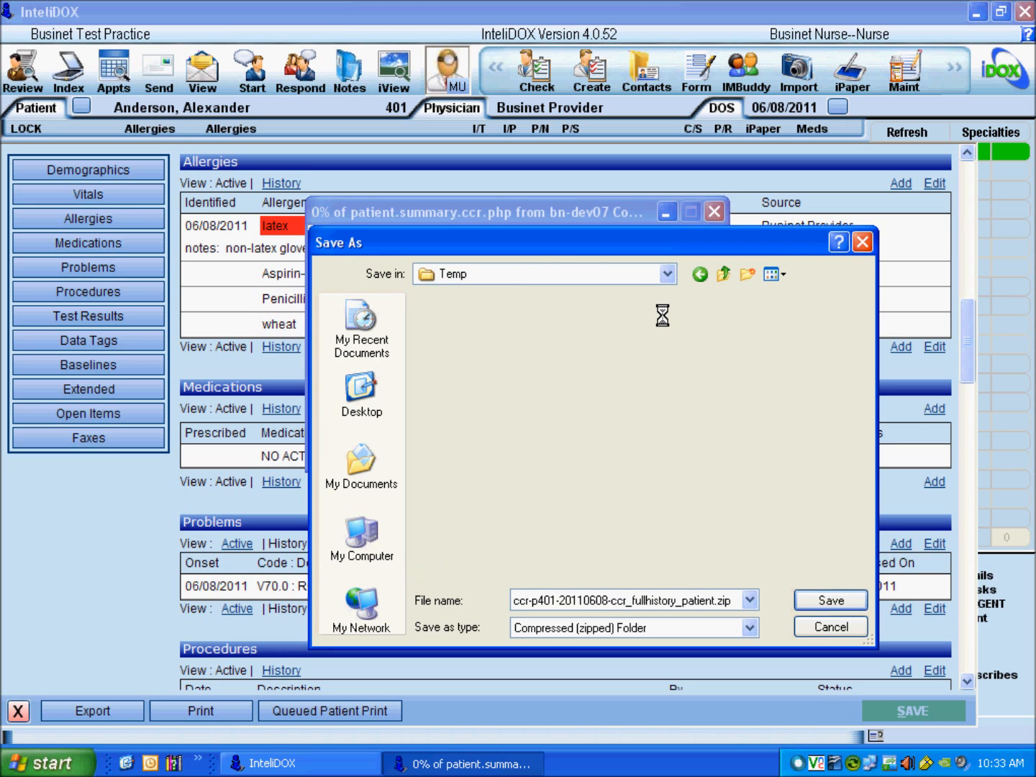
left_click(819, 607)
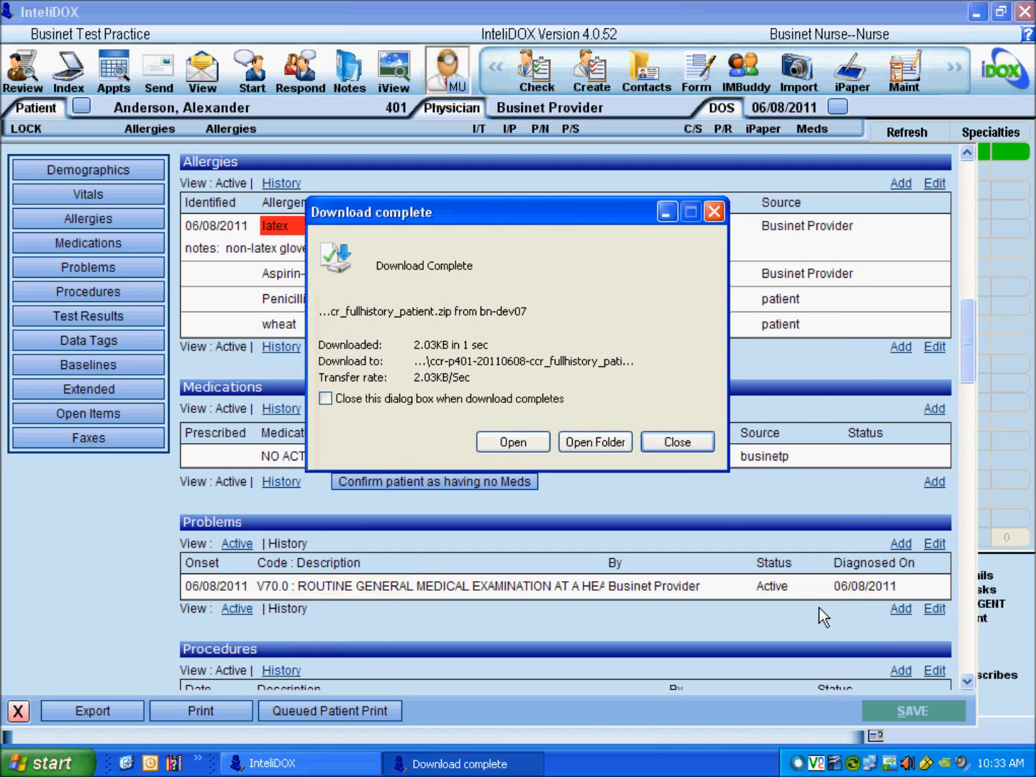
left_click(702, 450)
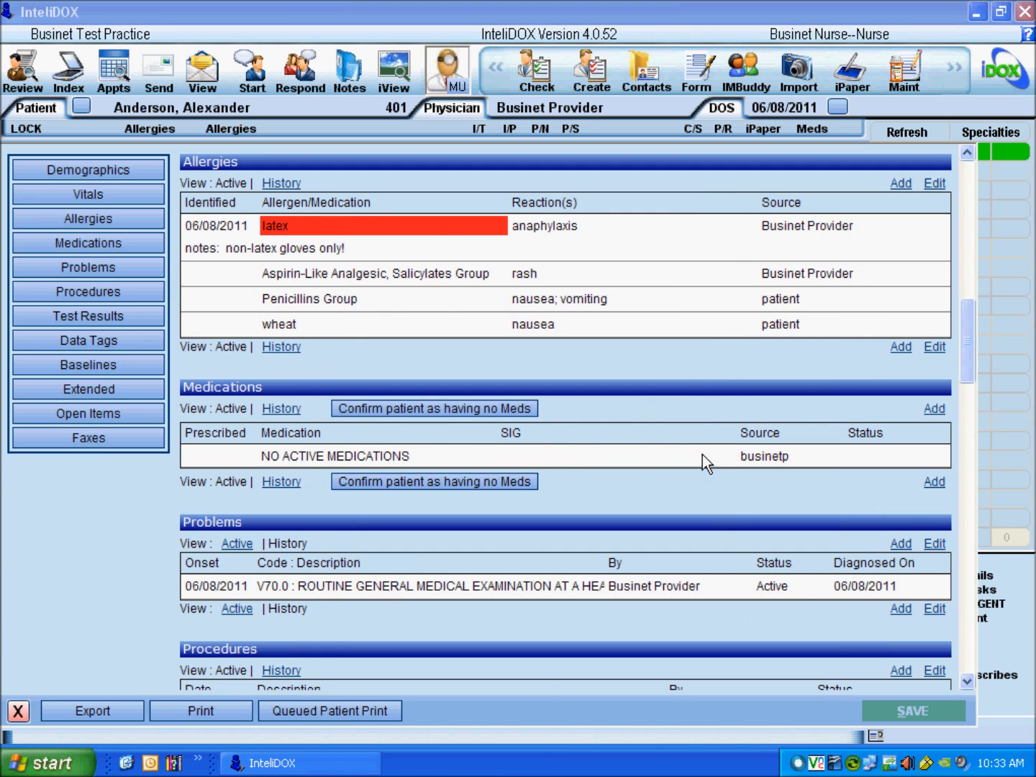
Step: Cancel direct printing, queue the Clinical Summary for printing, and show the queued print list
left_click(236, 717)
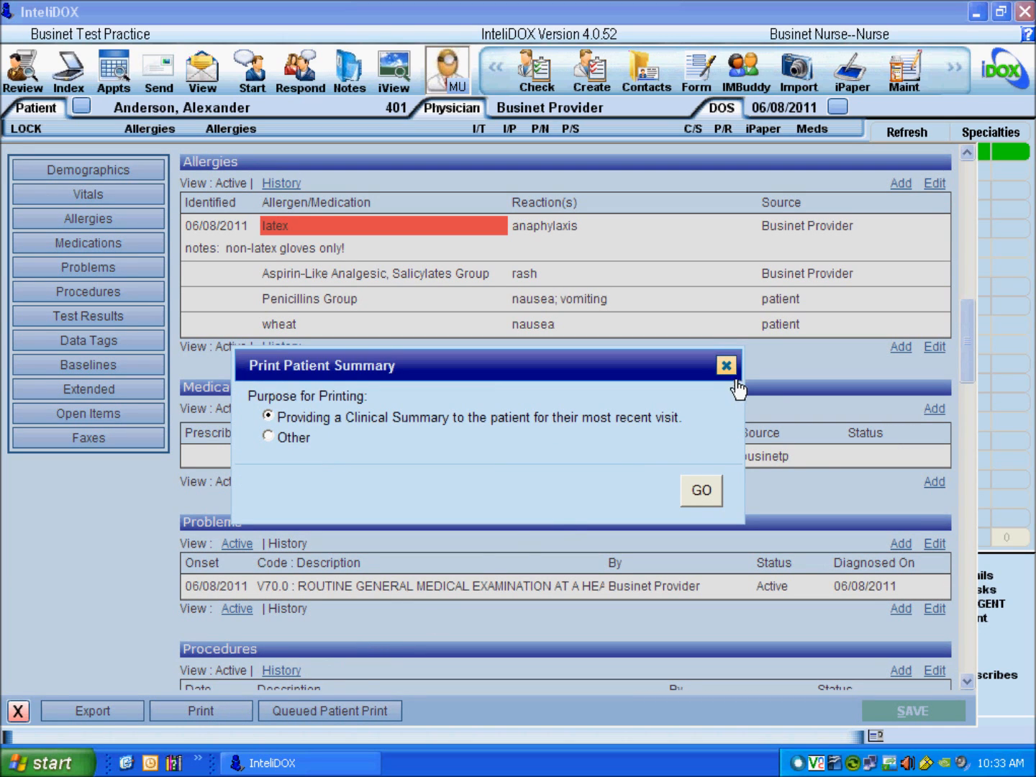
left_click(730, 370)
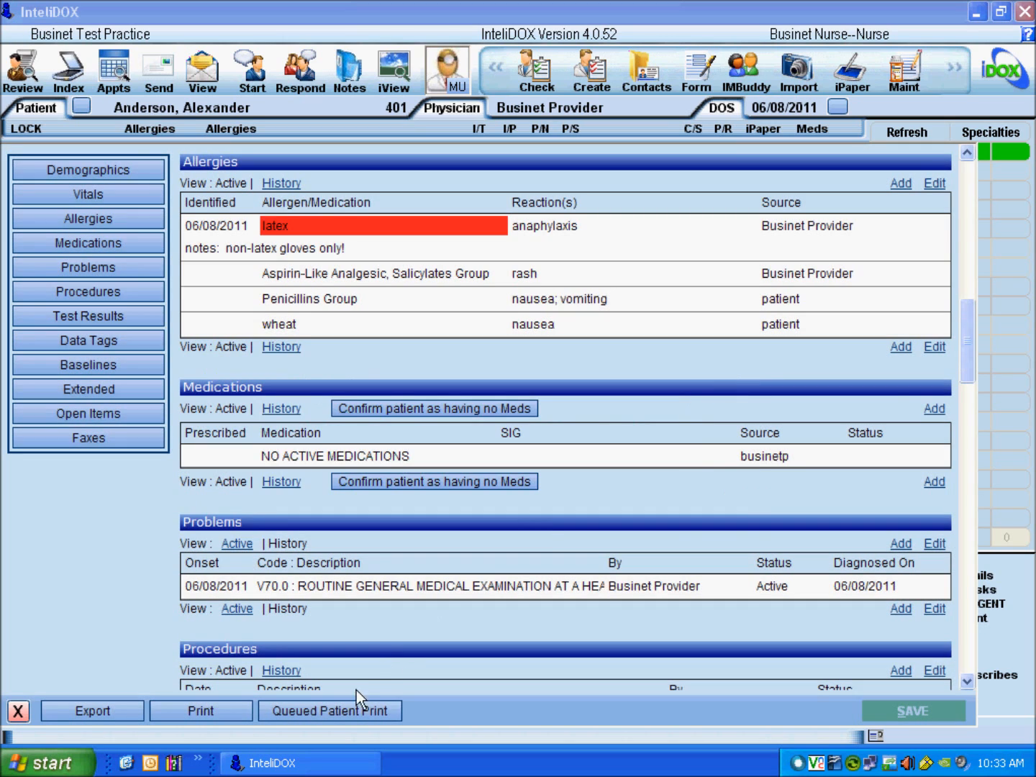
left_click(339, 715)
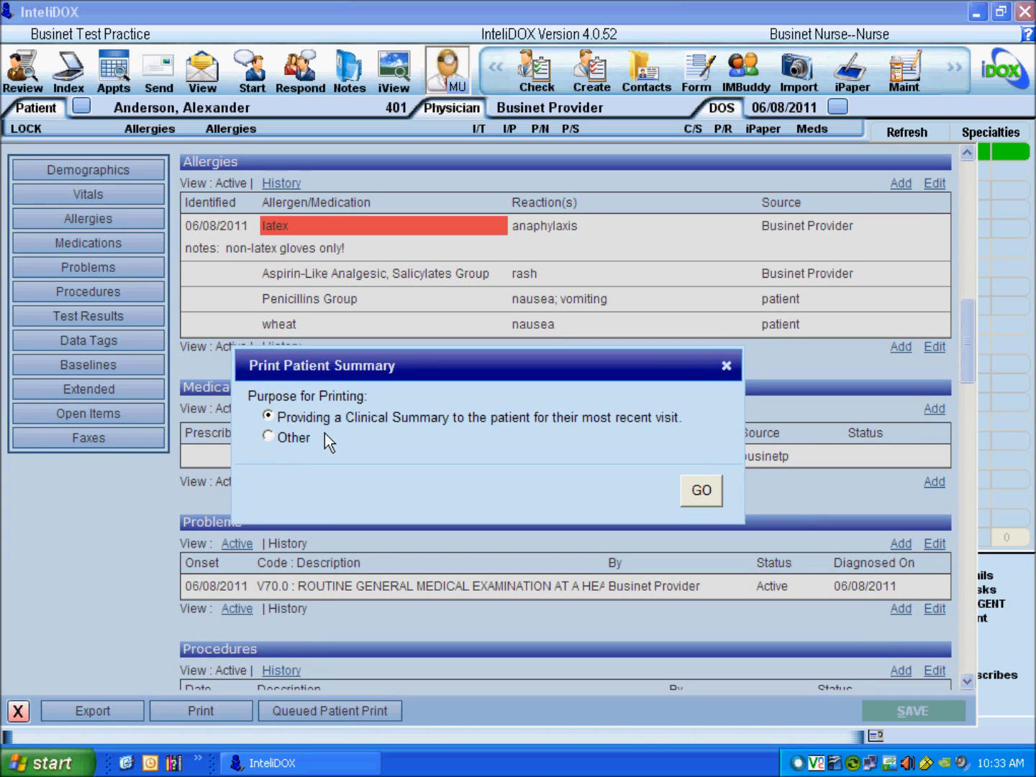
left_click(703, 495)
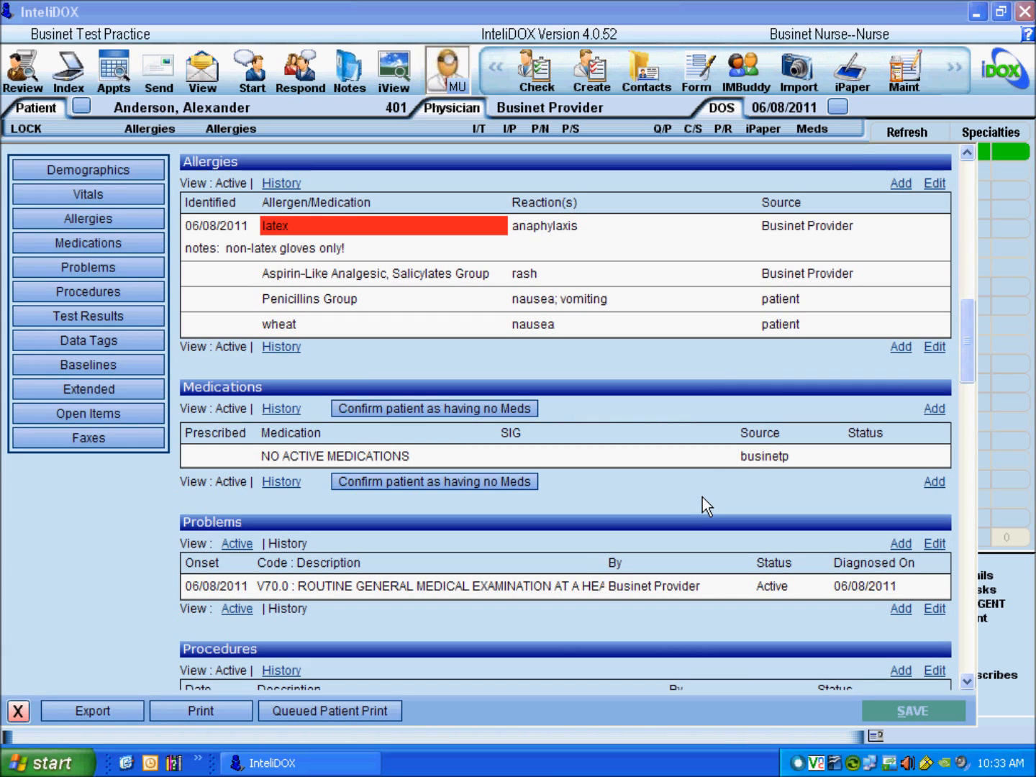
left_click(668, 136)
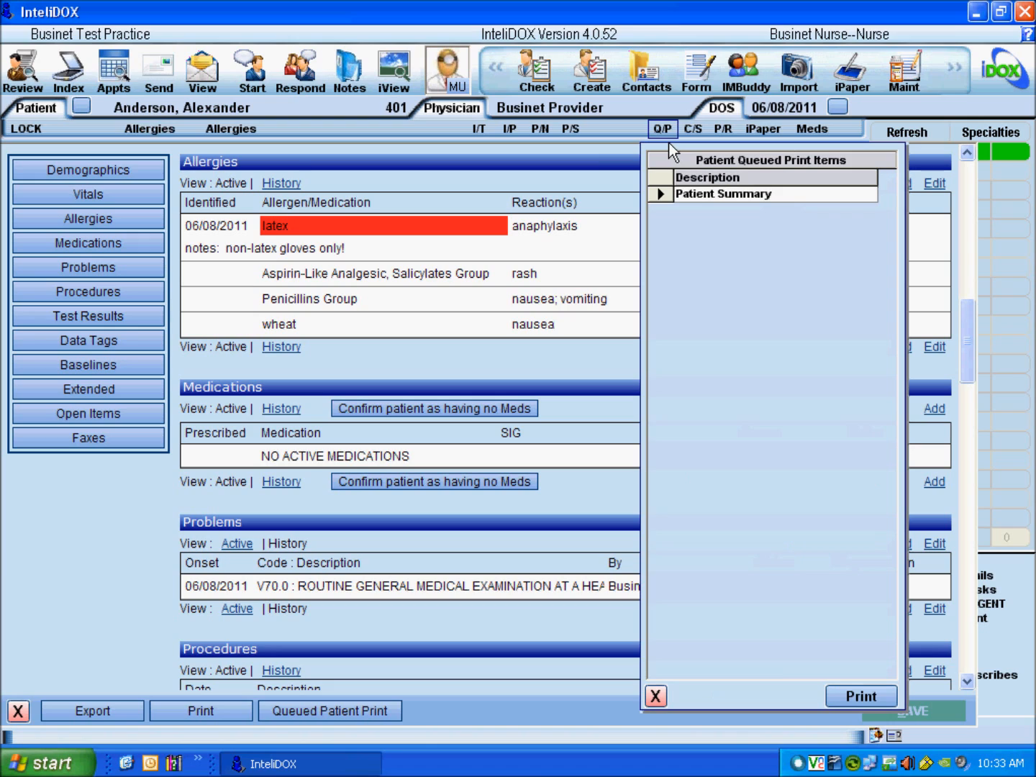